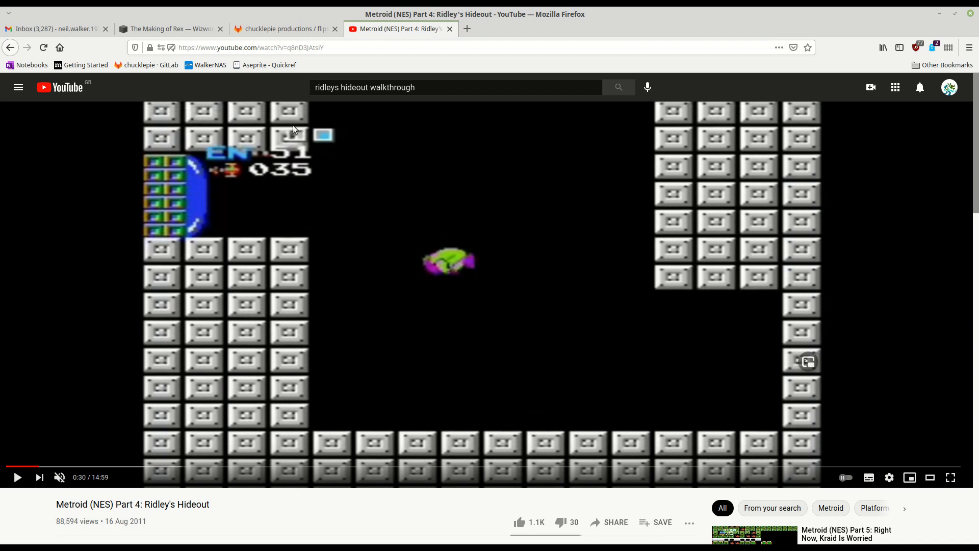
Open the flipscreen-template project page on GitLab, check its source code download formats and read through the README.
left_click(274, 32)
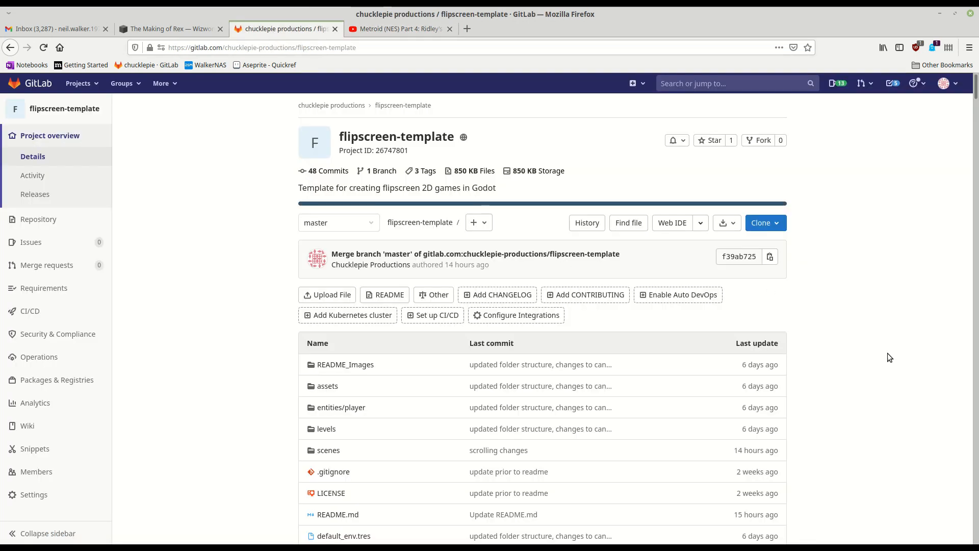
left_click_drag(359, 140, 421, 138)
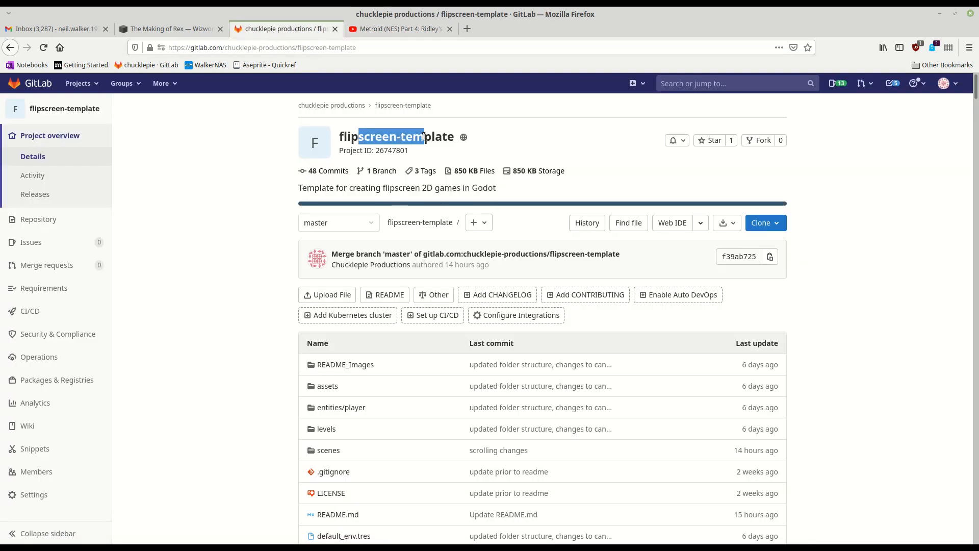
left_click(421, 138)
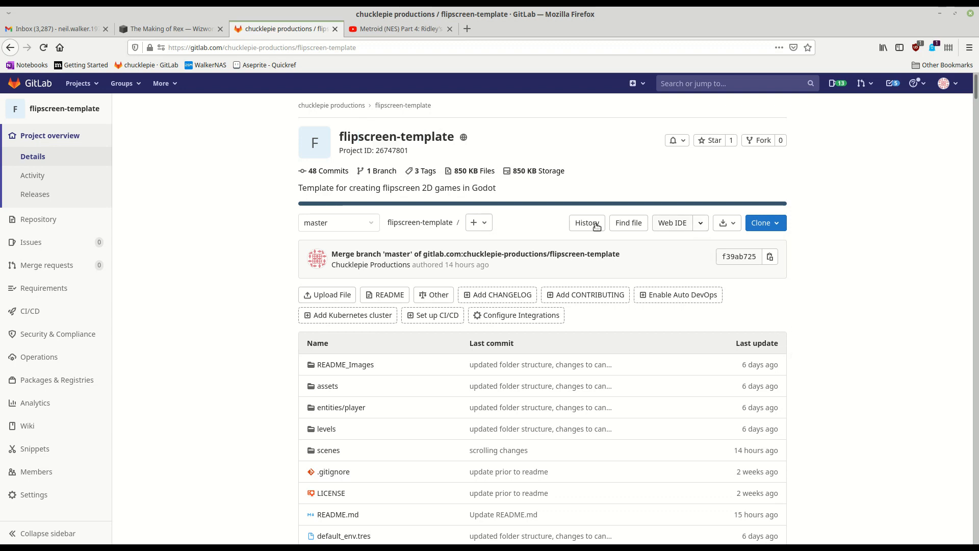
left_click(732, 226)
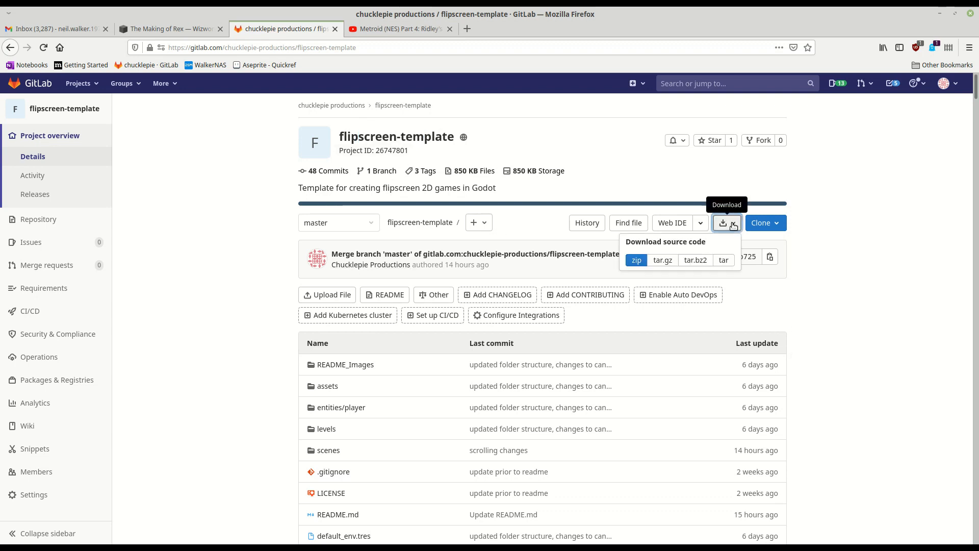
left_click(847, 263)
scroll(868, 299, "down", 10)
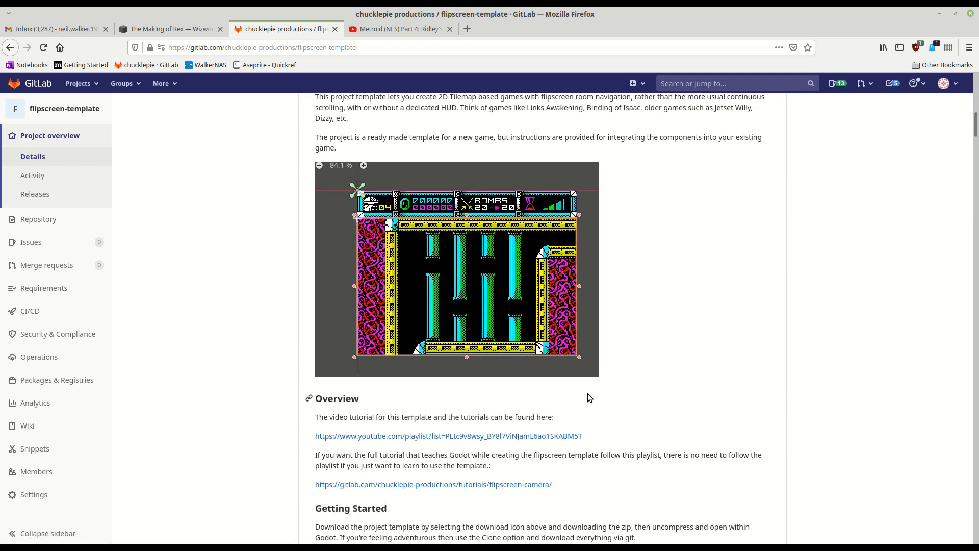
scroll(522, 394, "down", 4)
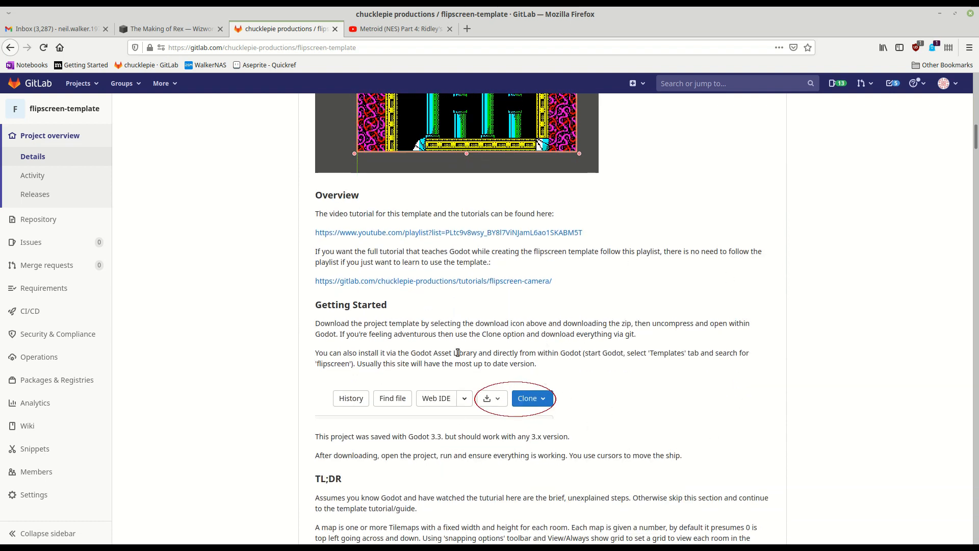
scroll(458, 352, "down", 20)
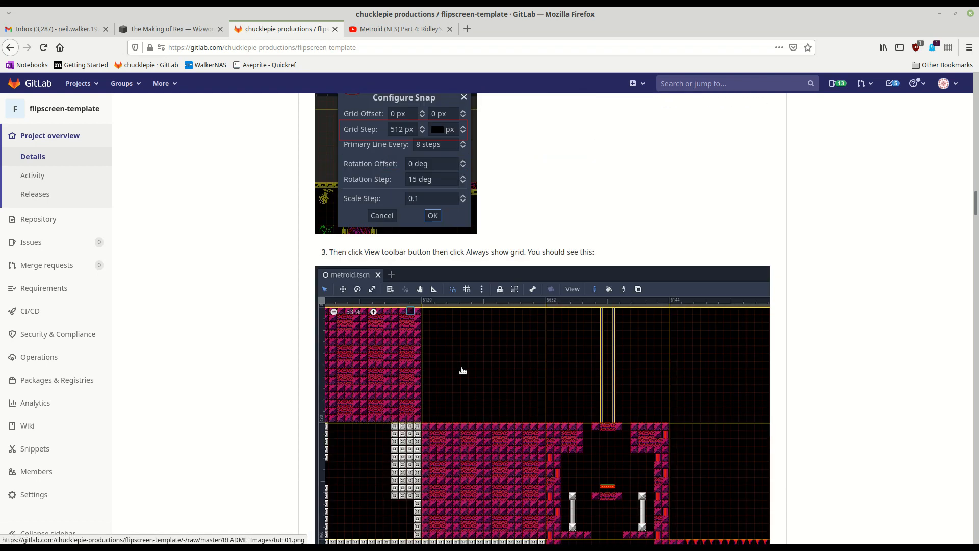
Switch to the Godot Project Manager, search the templates for "flip" and view the details of the 2D Flipscreen Template.
left_click(940, 13)
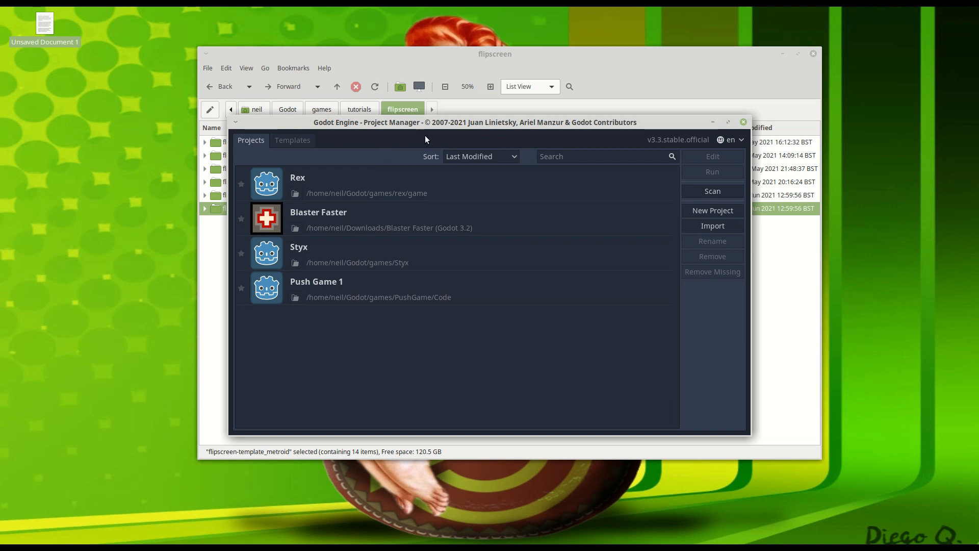
left_click_drag(459, 124, 450, 135)
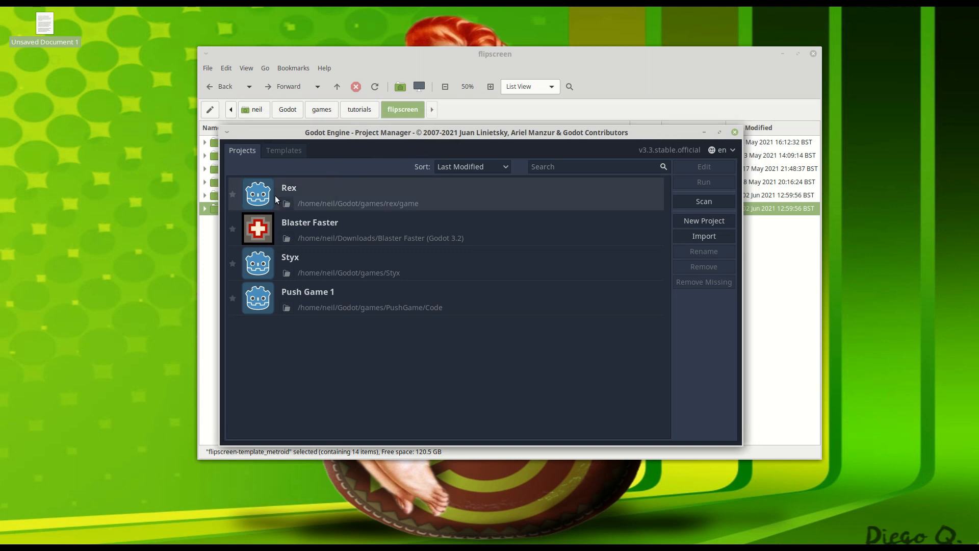
left_click(289, 149)
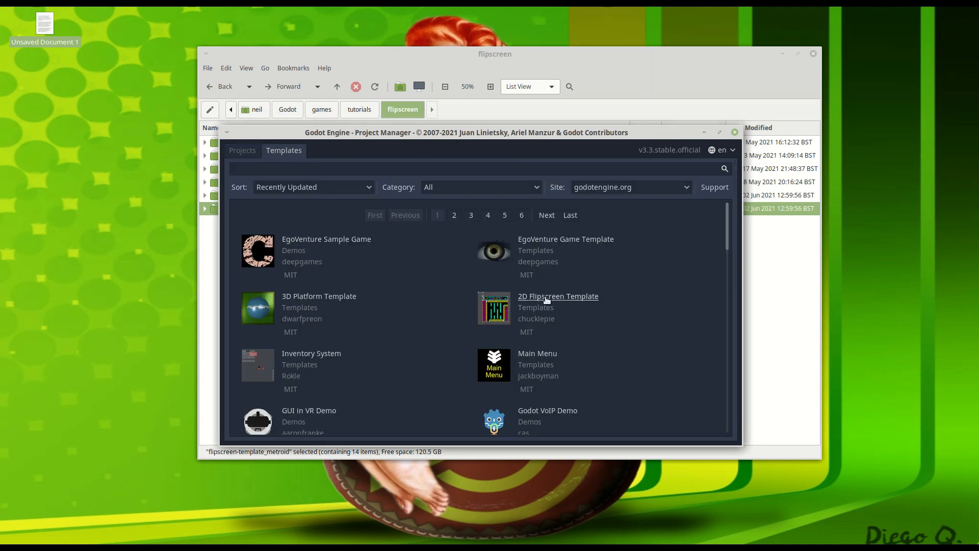
left_click(321, 170)
type("flip")
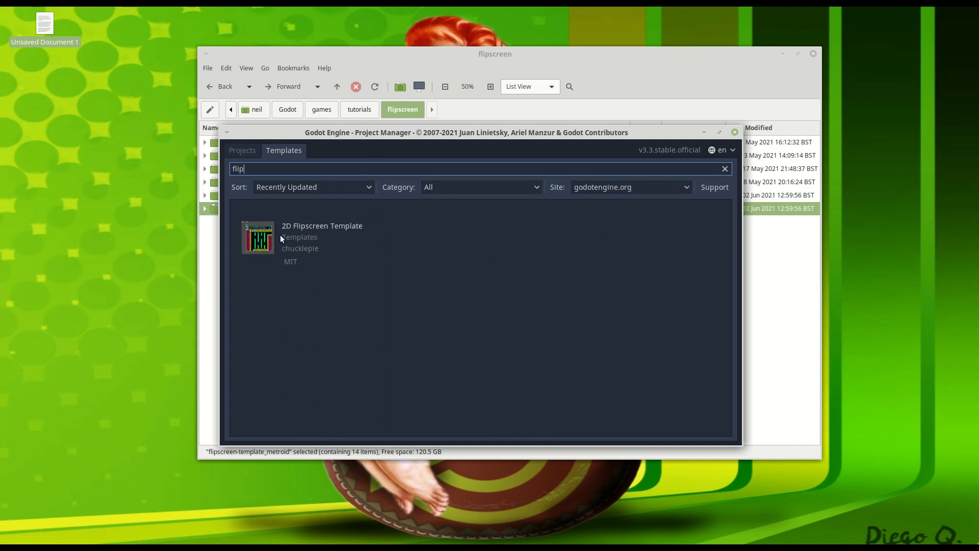
left_click(325, 228)
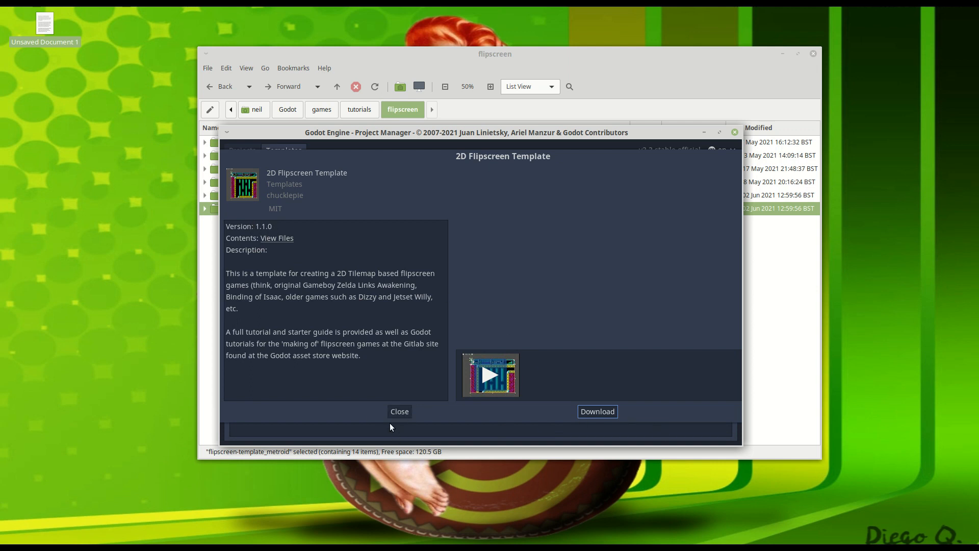
left_click(400, 411)
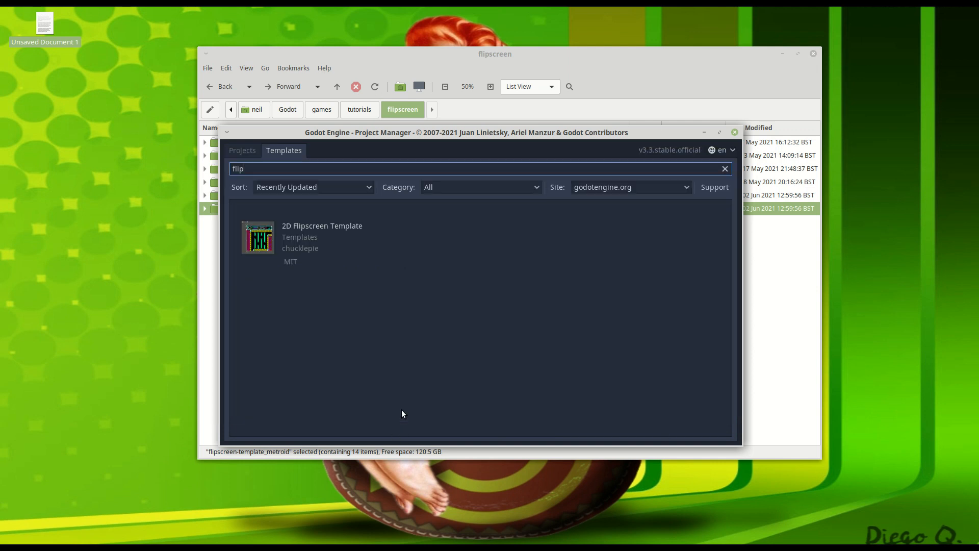
In the file manager, enter the flipscreen-template_metroid folder and open its project.godot file in Godot.
left_click(429, 53)
double_click(261, 210)
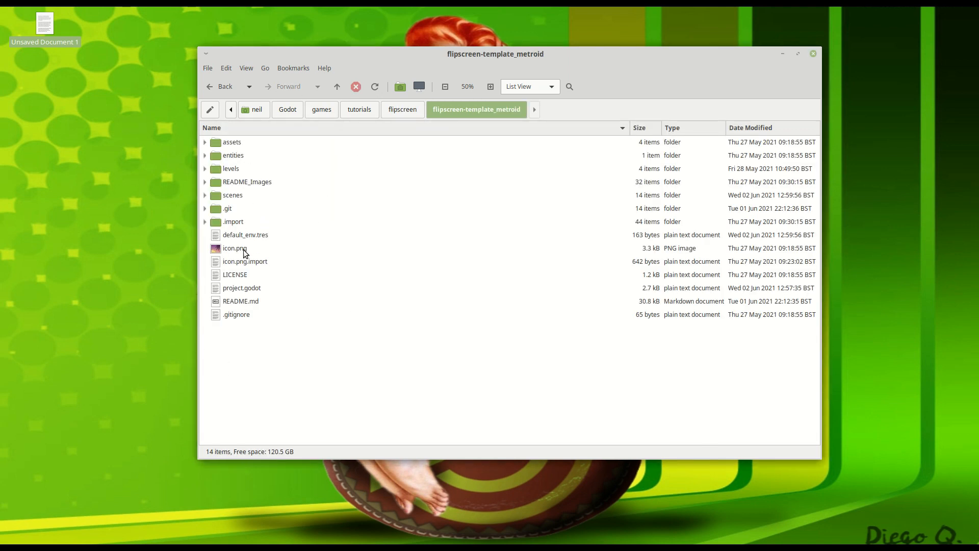
right_click(244, 291)
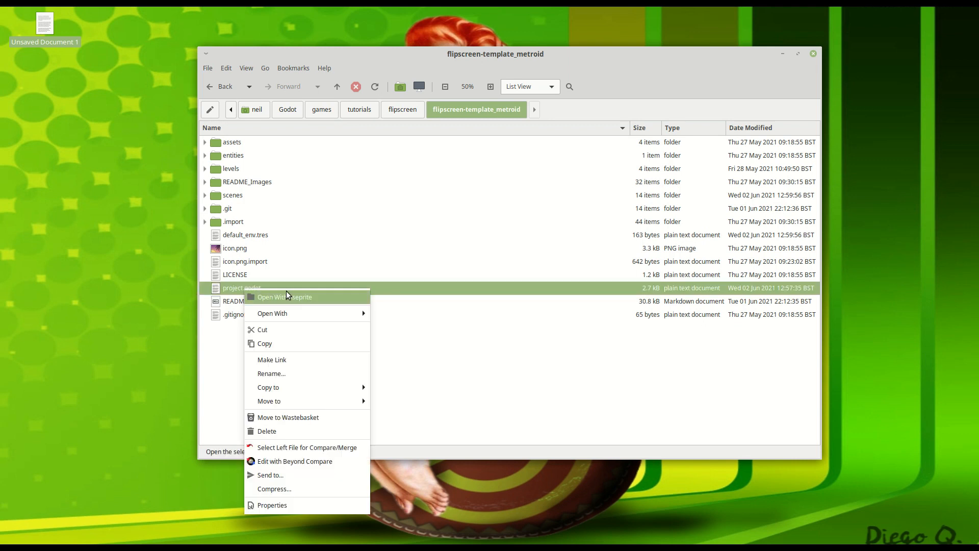
mouse_move(297, 311)
left_click(392, 313)
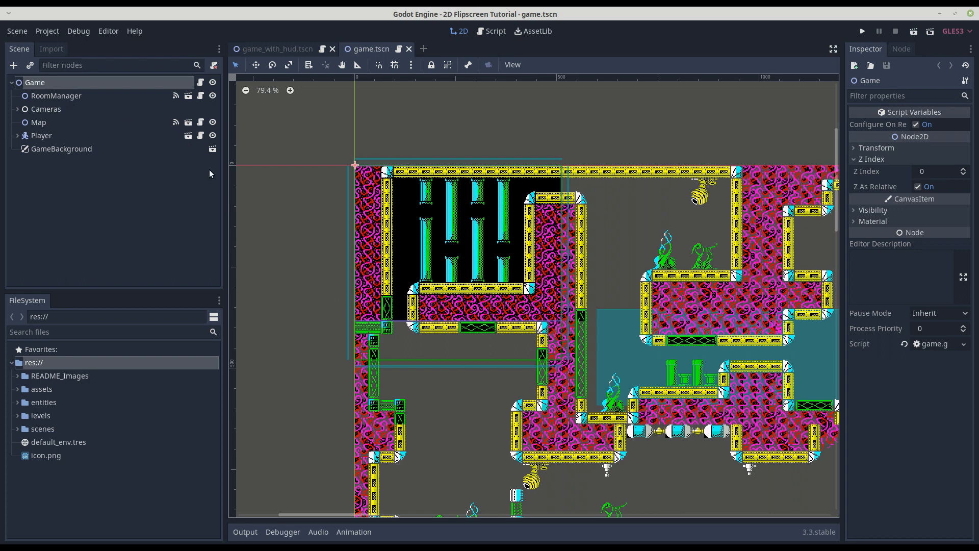
Reset the RoomManager node's default transition to None and run the project.
left_click(51, 95)
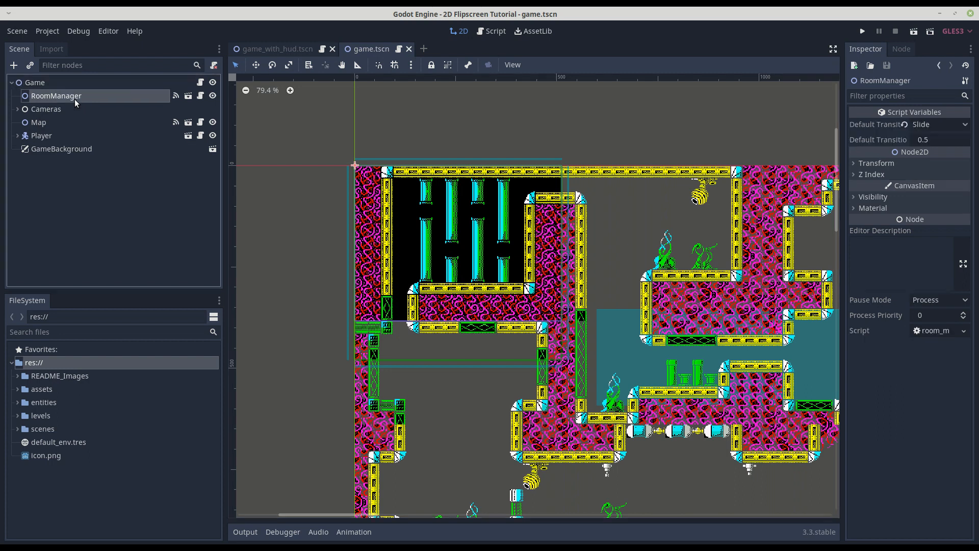
left_click(904, 125)
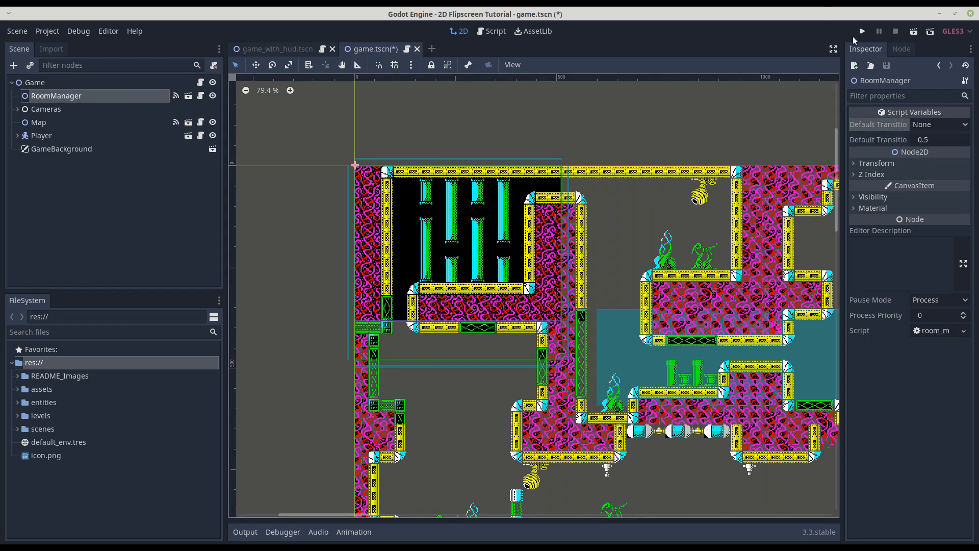
left_click(861, 31)
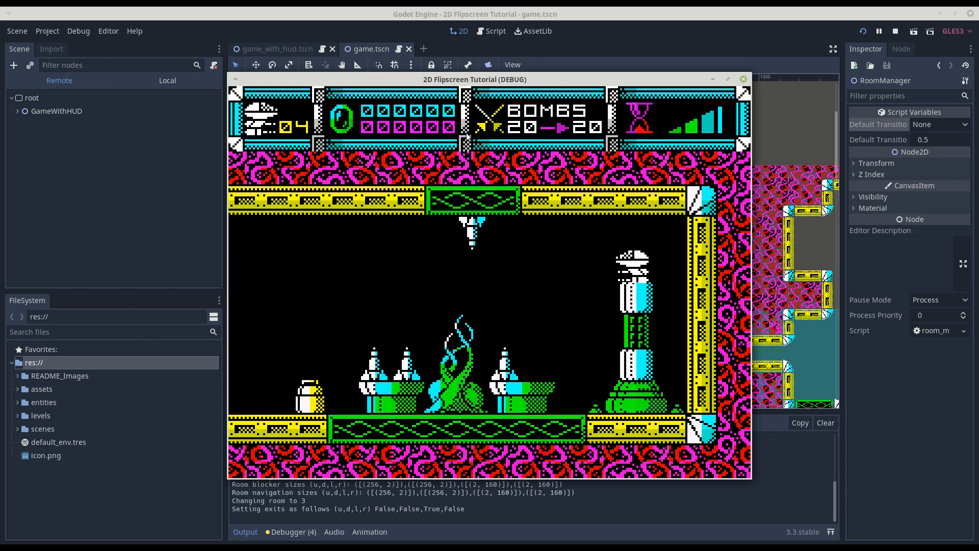
Fly the player ship through several rooms in every direction to test the room changes, and close the running game.
key("Left")
key("Up")
key("Left")
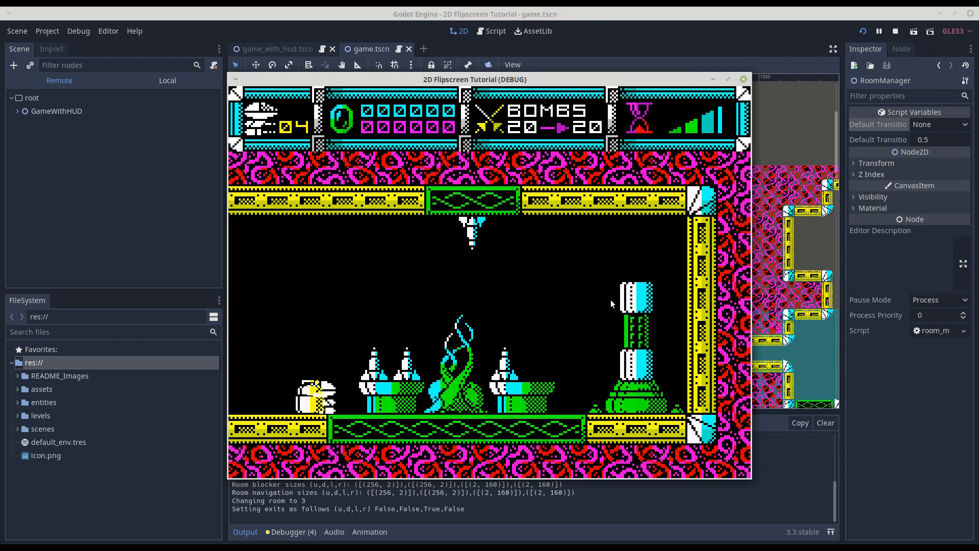
key("Left")
key("Left")
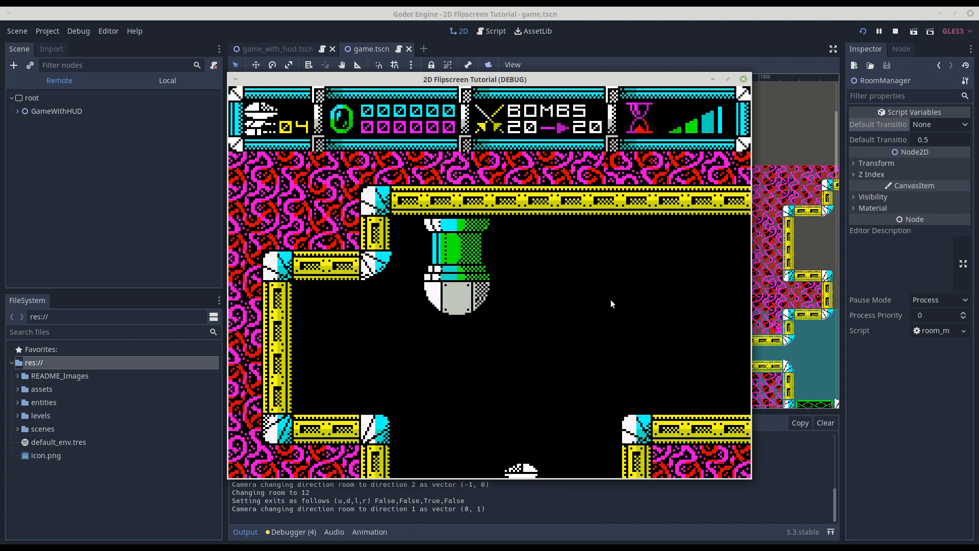
key("Left")
key("Left")
key("Up")
key("Left")
key("Left")
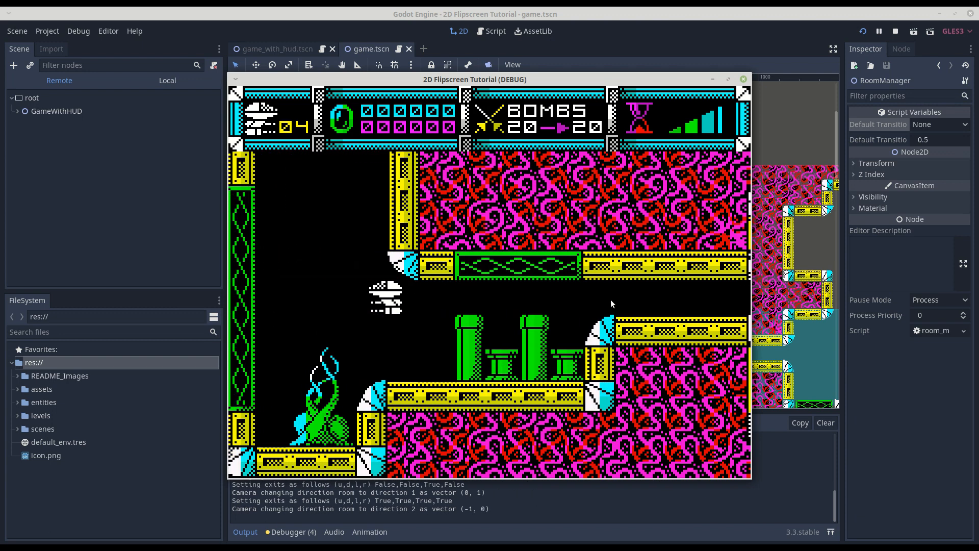
key("Up")
key("Up")
key("Left")
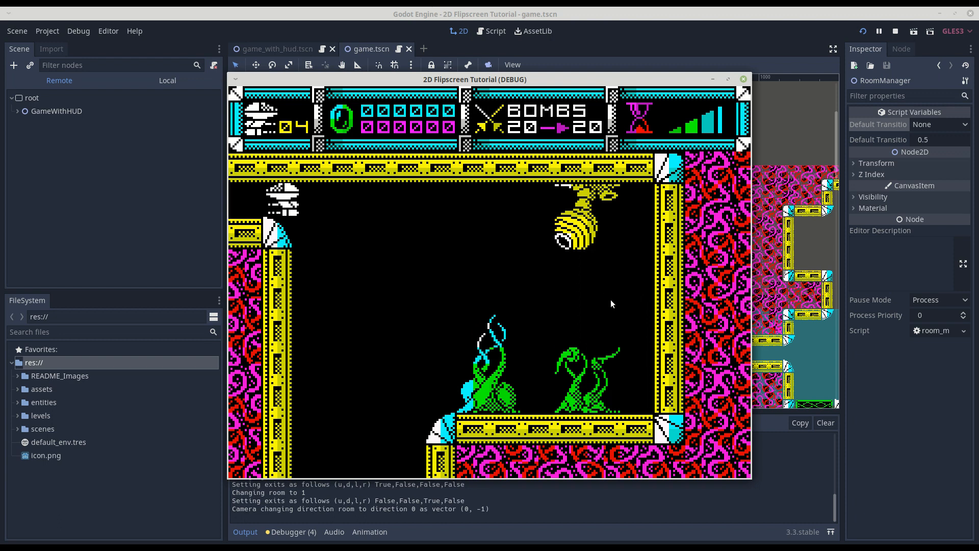
key("Right")
key("Right")
key("Left")
key("Right")
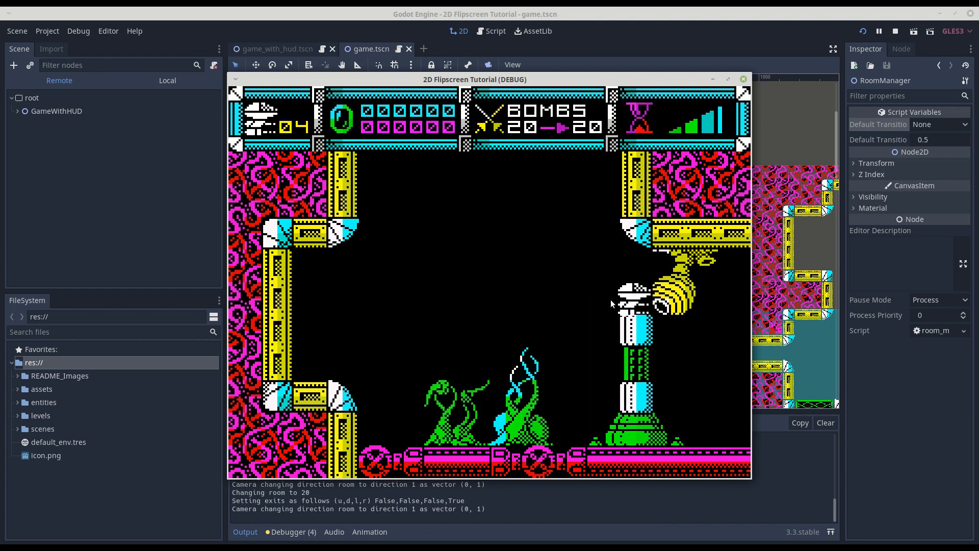
key("Right")
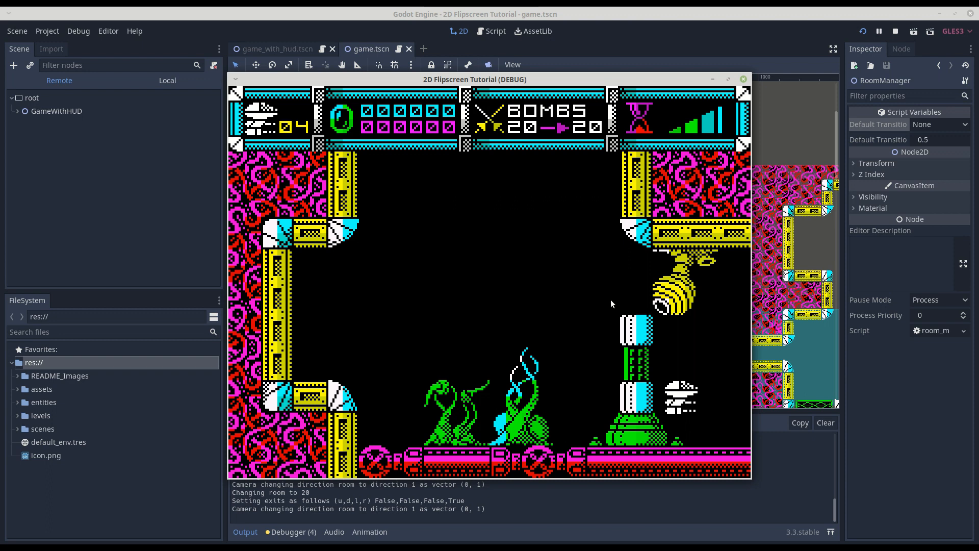
key("Right")
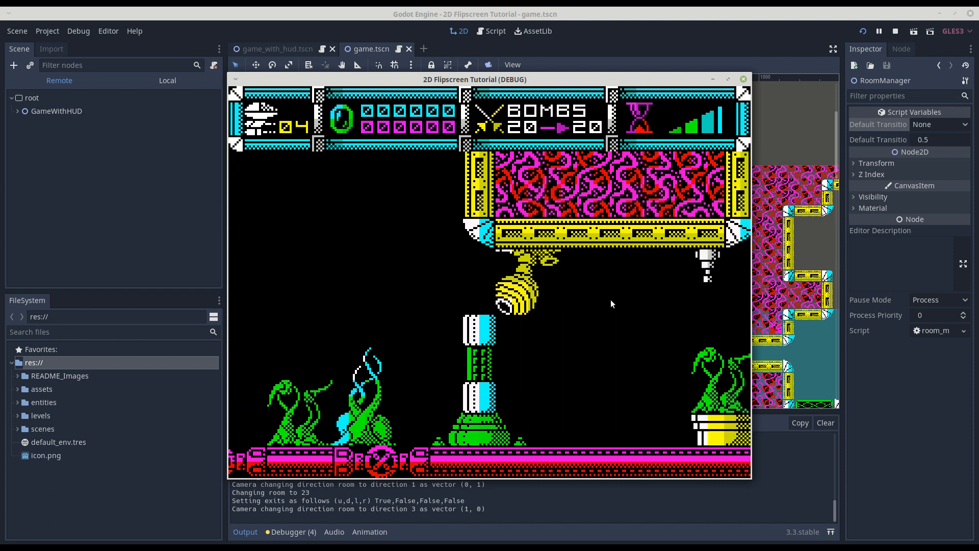
key("Up")
key("Right")
key("Right")
key("Up")
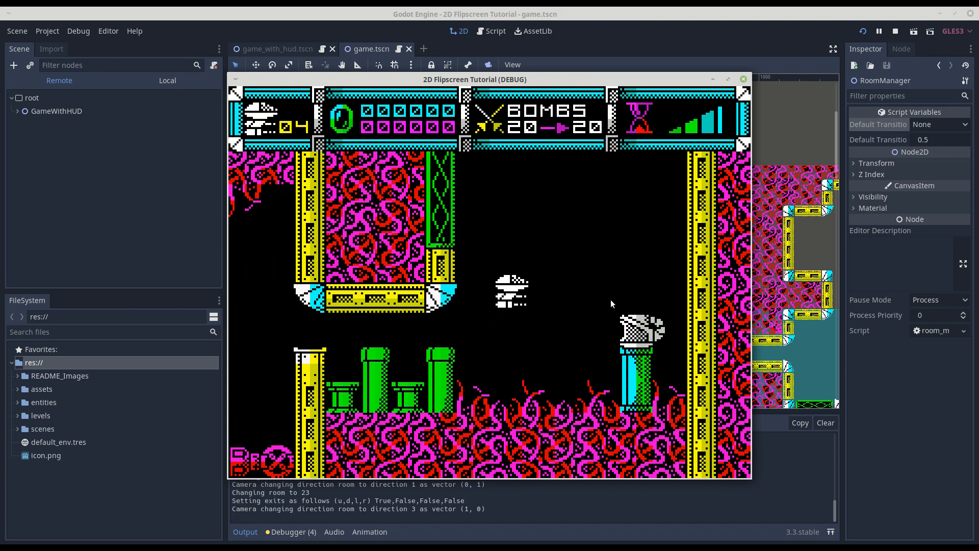
key("Up")
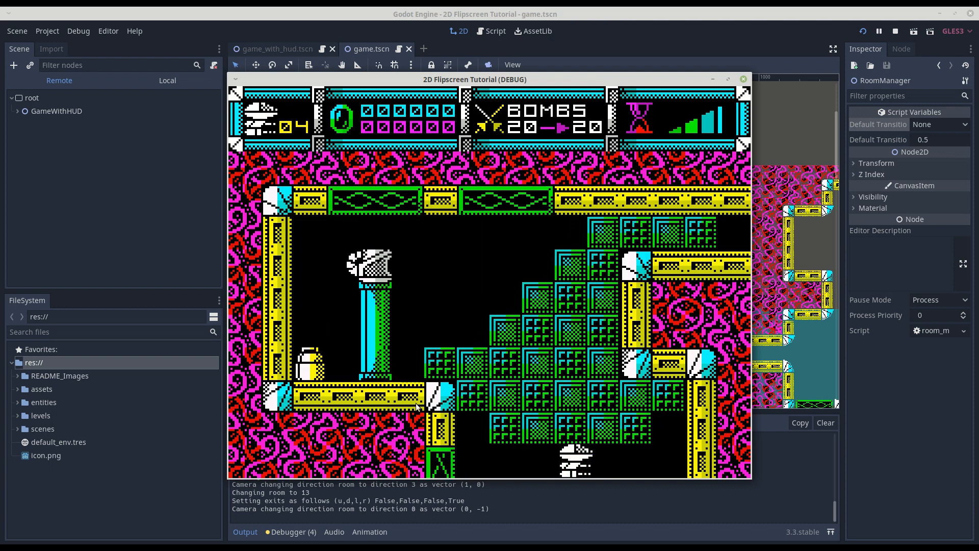
left_click(744, 80)
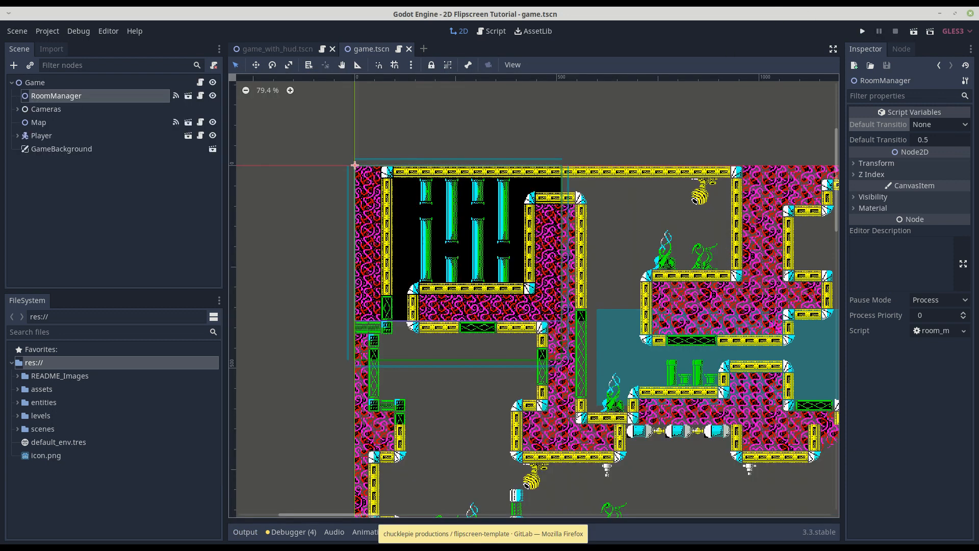
Switch to Firefox, load nesmaps.com in a new tab, find "metroi" on the page and open the Metroid map selection.
left_click(483, 547)
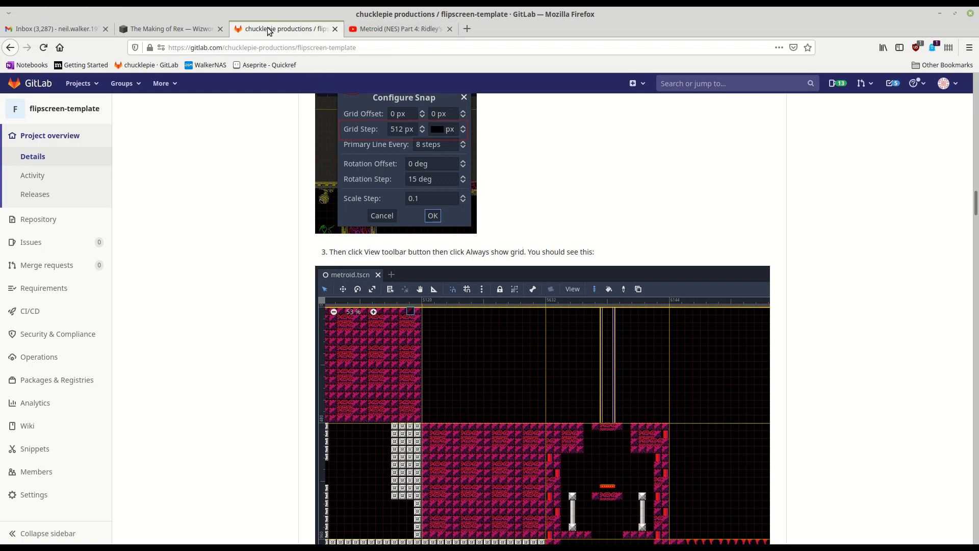
left_click(464, 30)
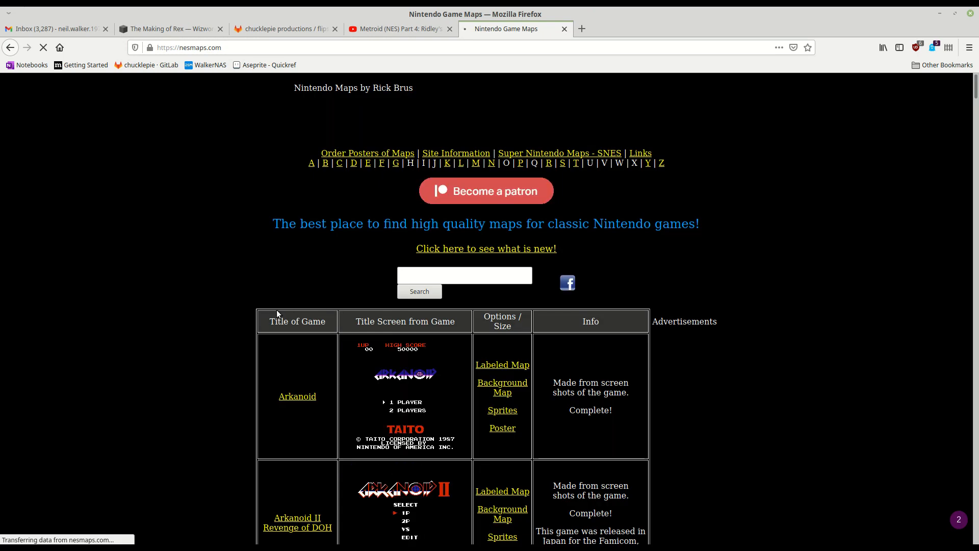
key("ctrl+f")
type("metroi")
key("Return")
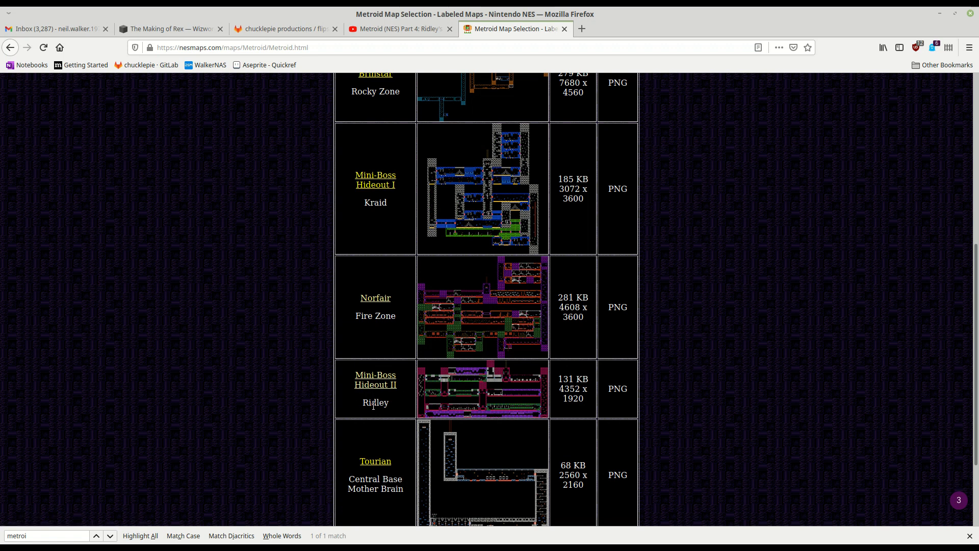
Open the labeled map of Mini-Boss Hideout II (Ridley) and look over its room layout.
left_click(377, 385)
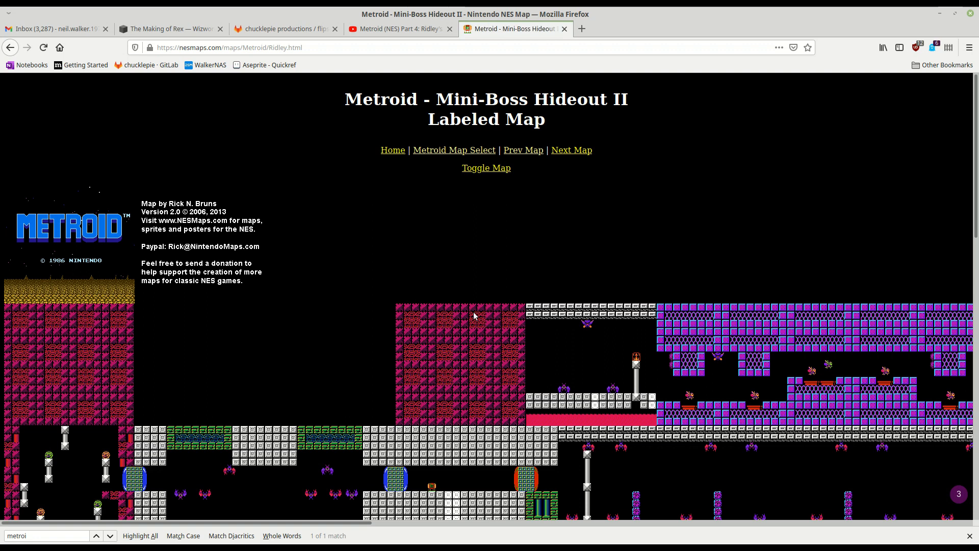
scroll(399, 352, "down", 5)
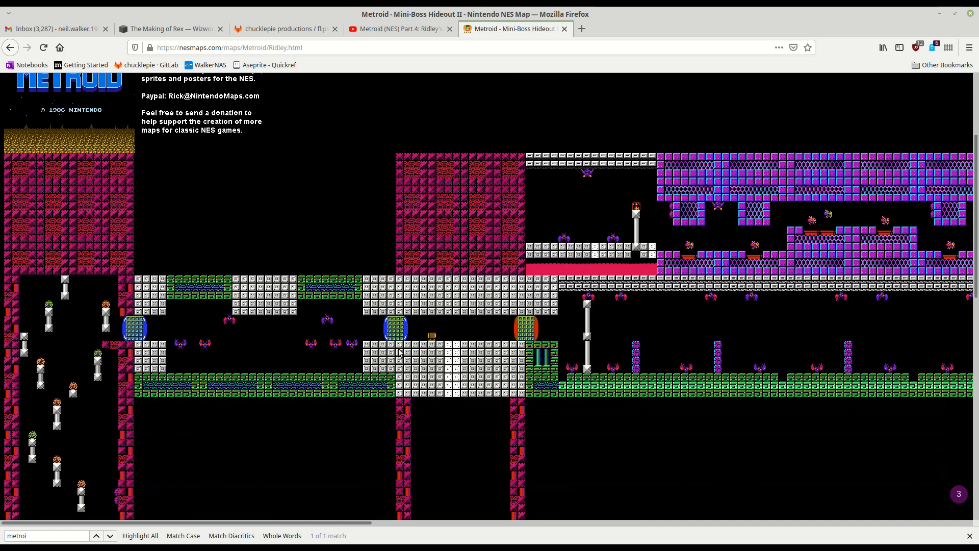
scroll(374, 321, "down", 6)
scroll(374, 327, "up", 8)
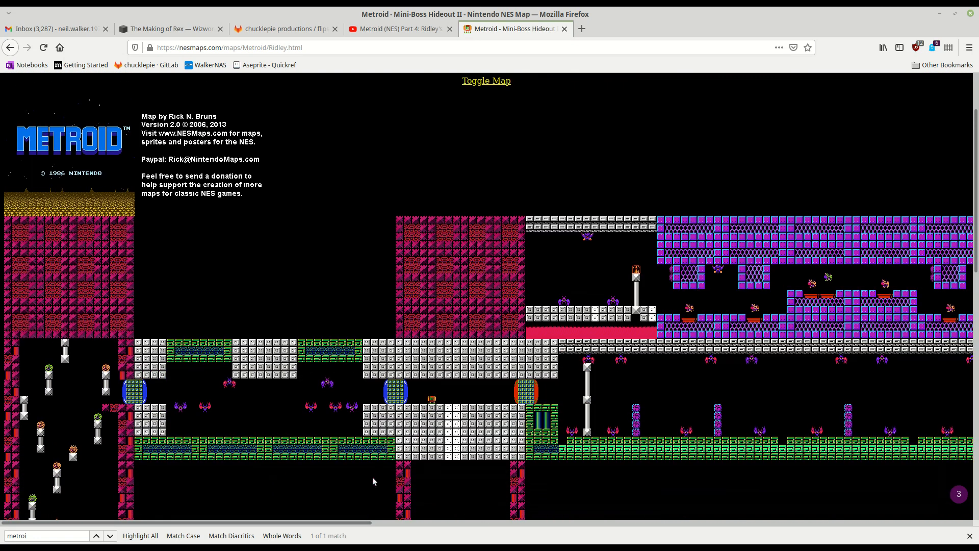
Look over the eastern half of the Ridley map, switch to Godot, and open metroid.tscn to examine its TileMap layout.
left_click_drag(248, 523, 647, 537)
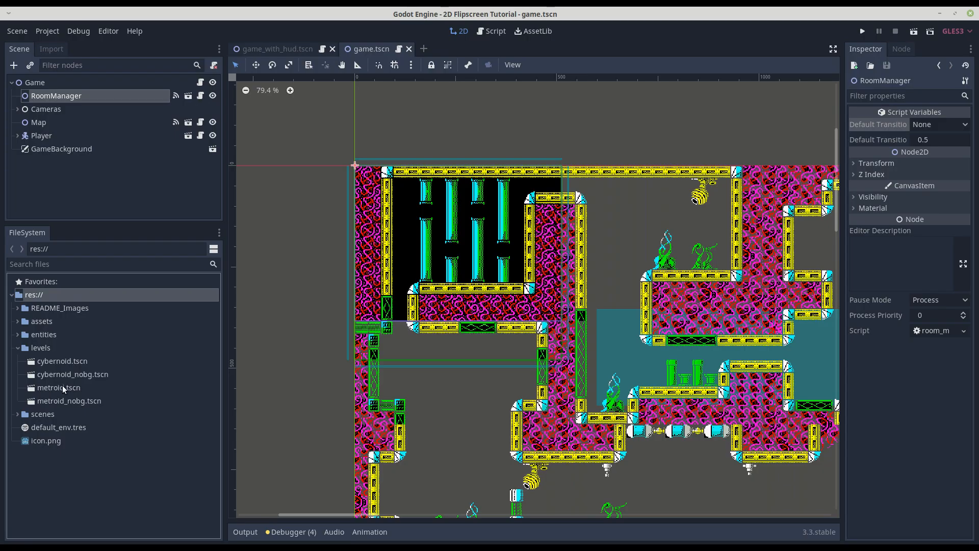
double_click(60, 388)
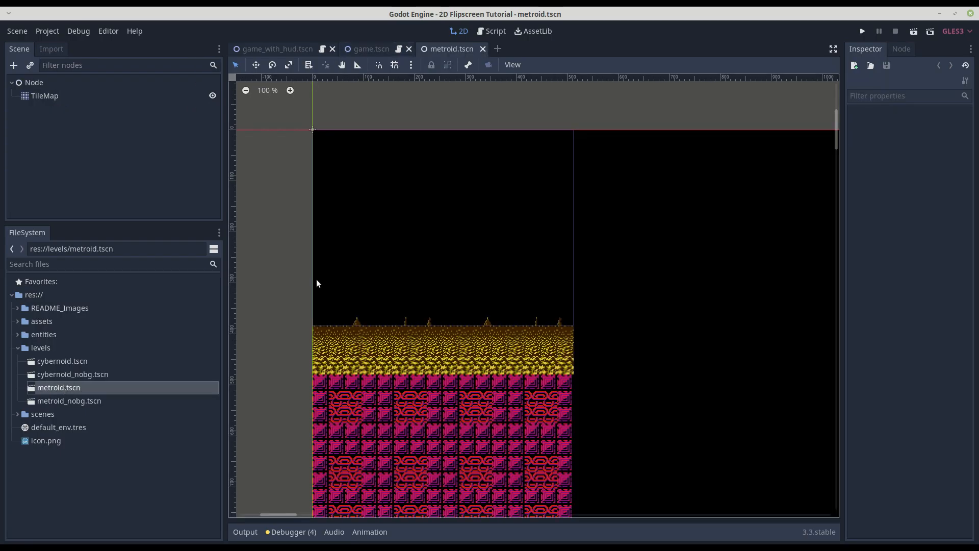
left_click(51, 97)
scroll(509, 283, "down", 5)
scroll(529, 300, "down", 4)
middle_click_drag(644, 368, 465, 320)
middle_click_drag(509, 204, 586, 207)
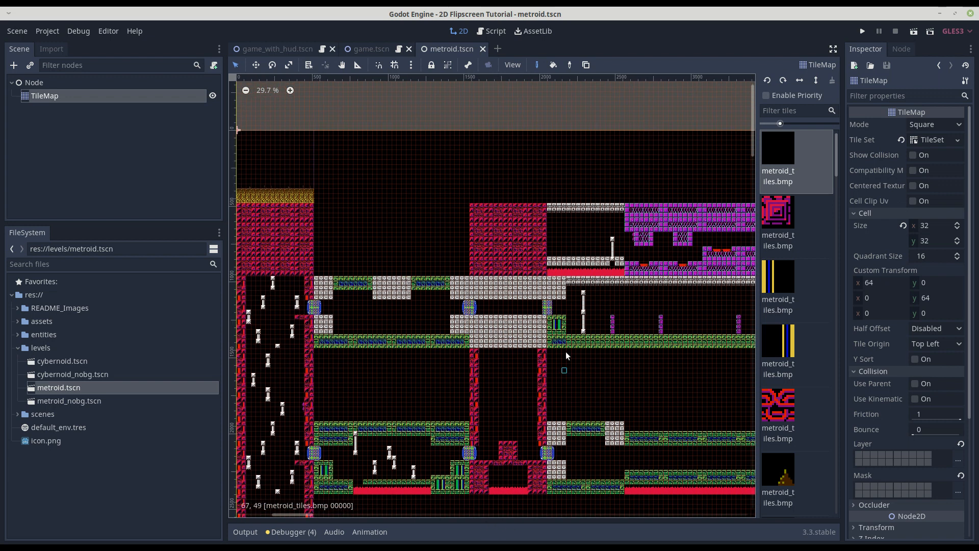
left_click(60, 83)
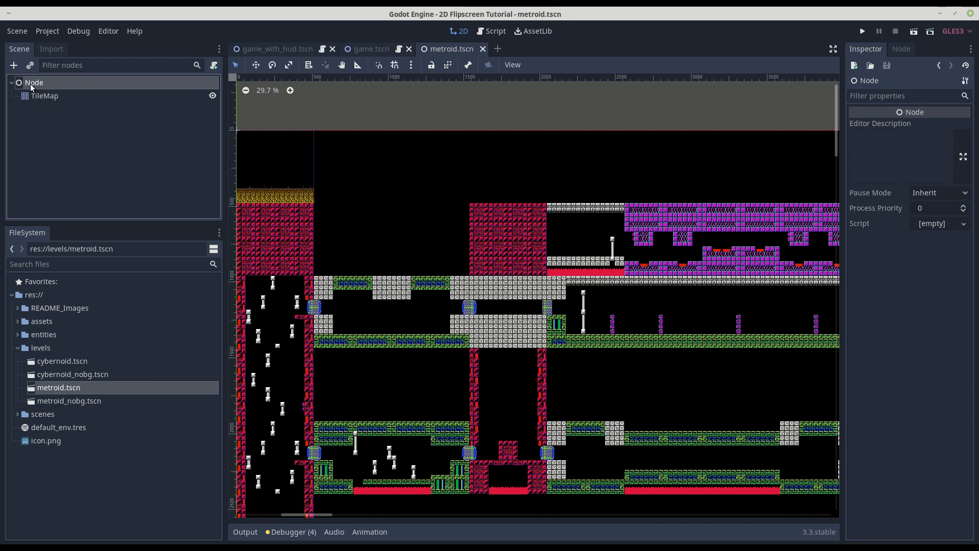
Duplicate the TileMap in the metroid scene and add an Area2D node under the root Node.
left_click(51, 97)
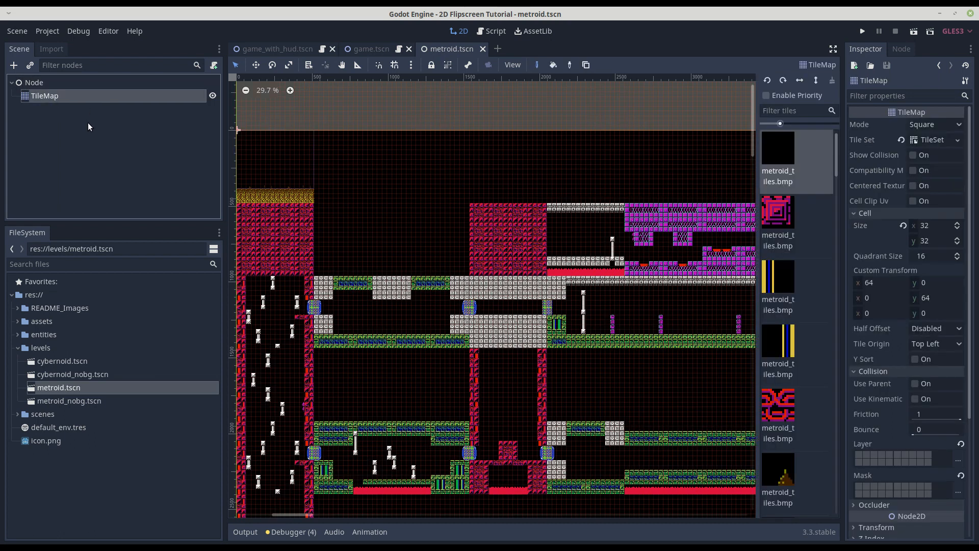
key("ctrl+d")
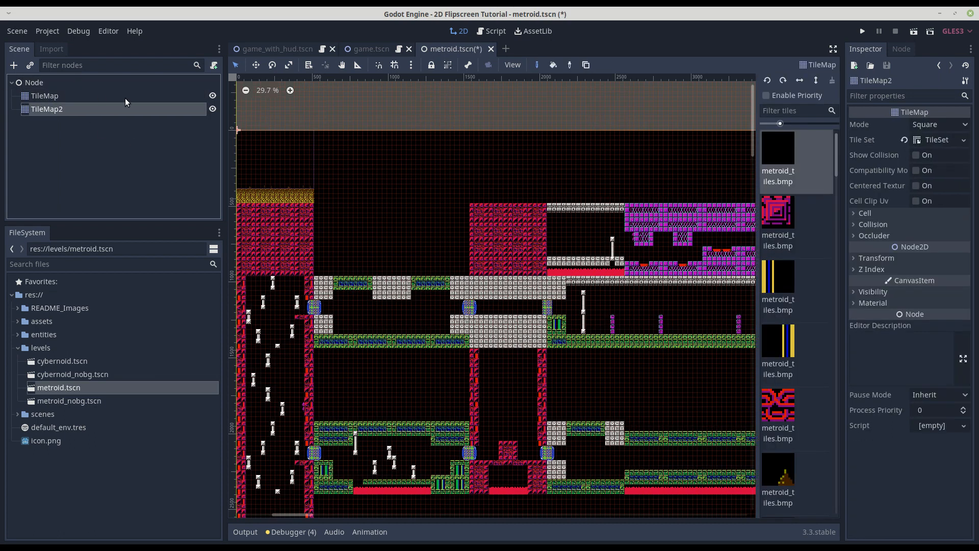
left_click(38, 83)
left_click(14, 65)
type("area")
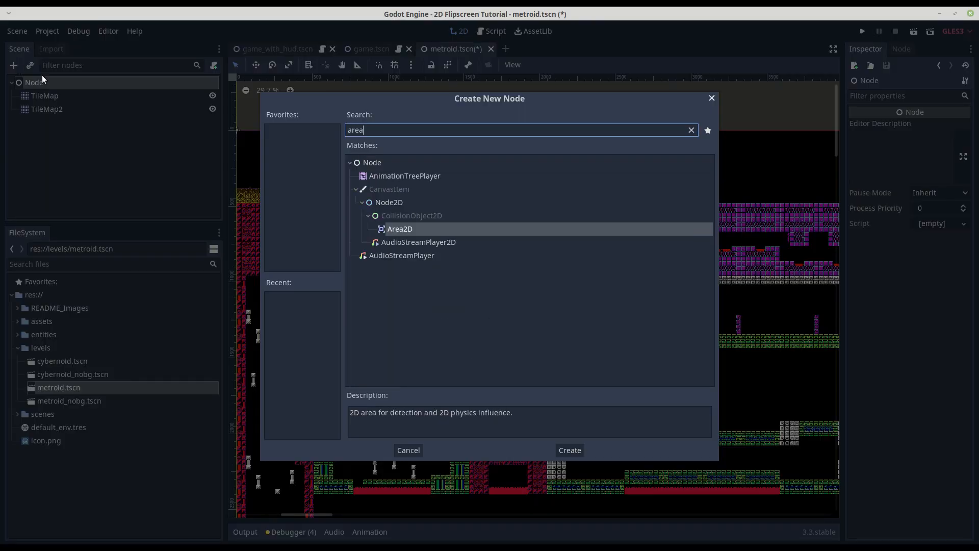
double_click(393, 229)
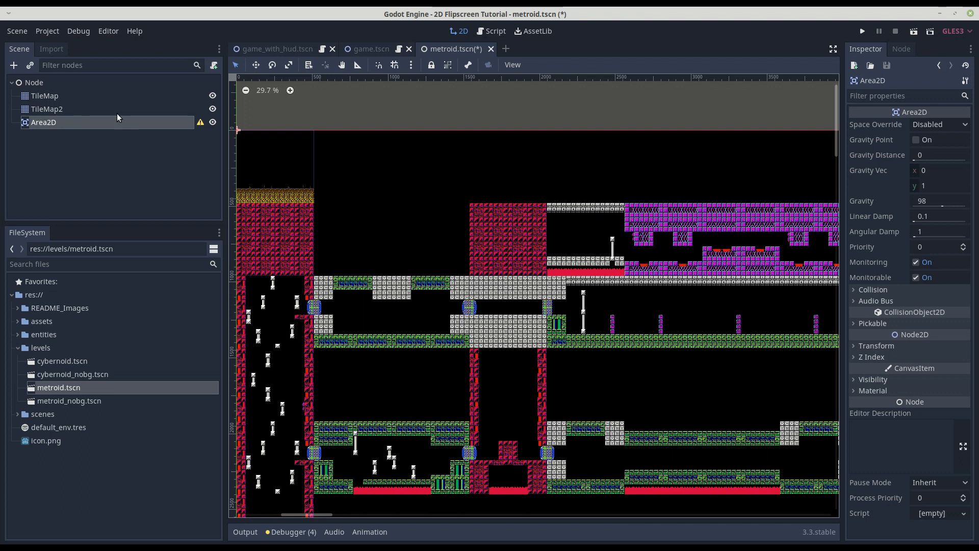
Delete the duplicated TileMap2 and the Area2D node from the metroid scene.
left_click(31, 84)
left_click(45, 96)
left_click(48, 108)
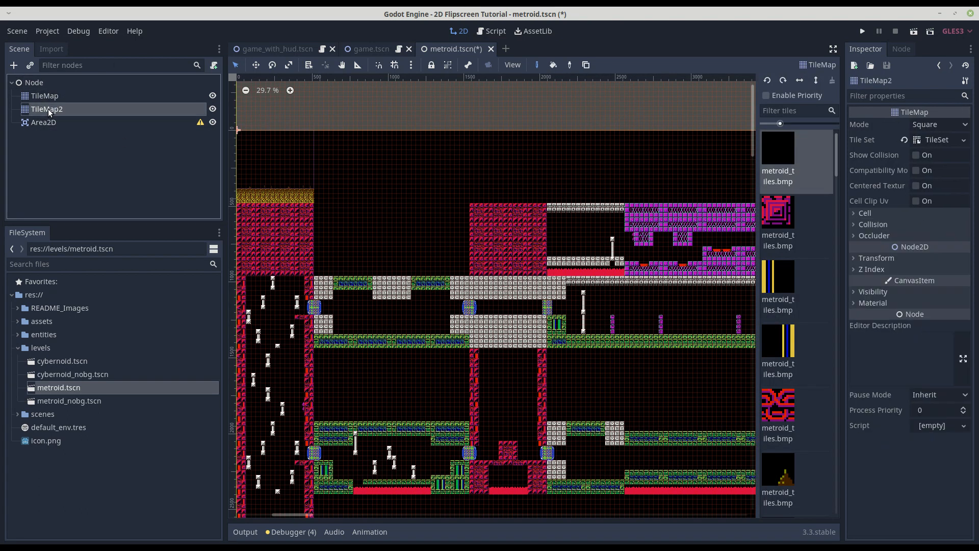
key("Delete")
left_click(512, 291)
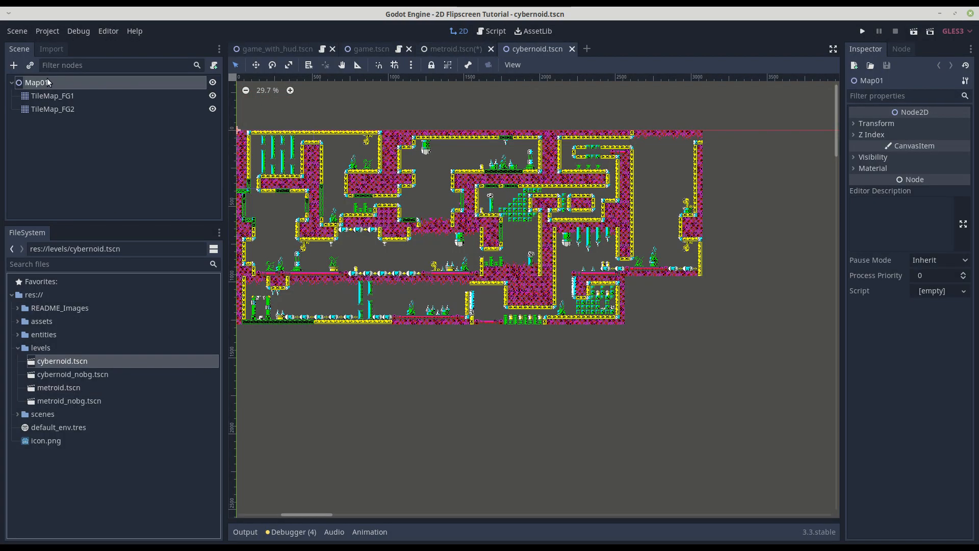
In the cybernoid level scene, toggle TileMap_FG1 and TileMap_FG2 off and on to compare their contents, and close the scene.
left_click(48, 96)
left_click(50, 110)
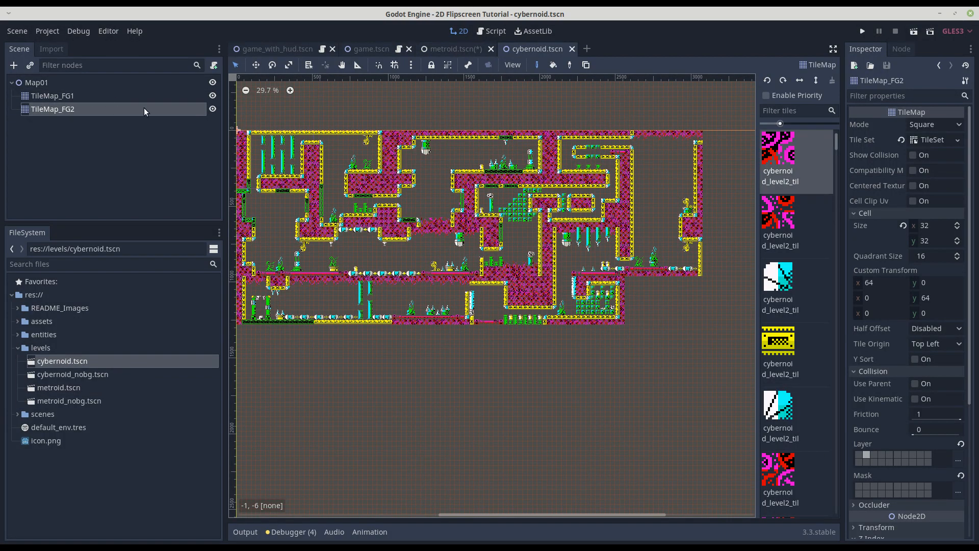
left_click(213, 96)
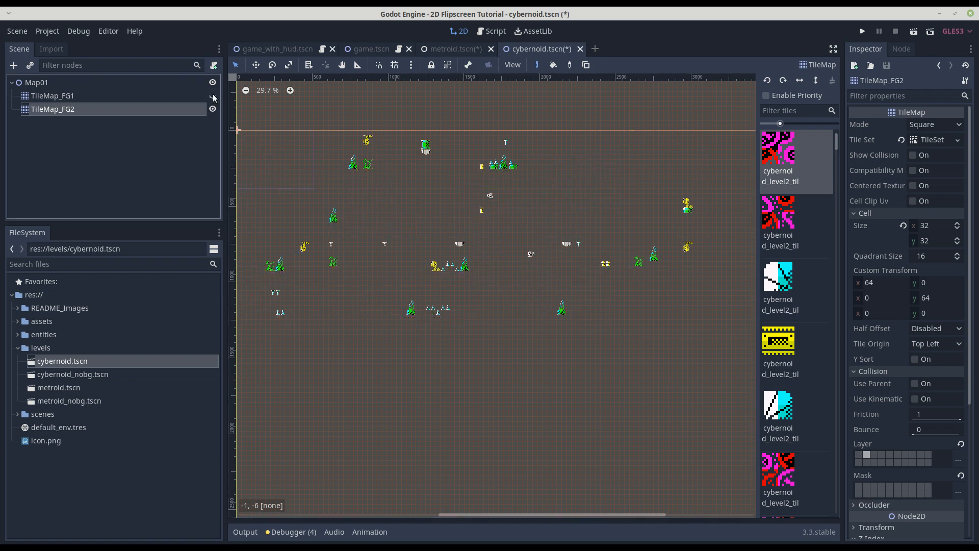
left_click(213, 95)
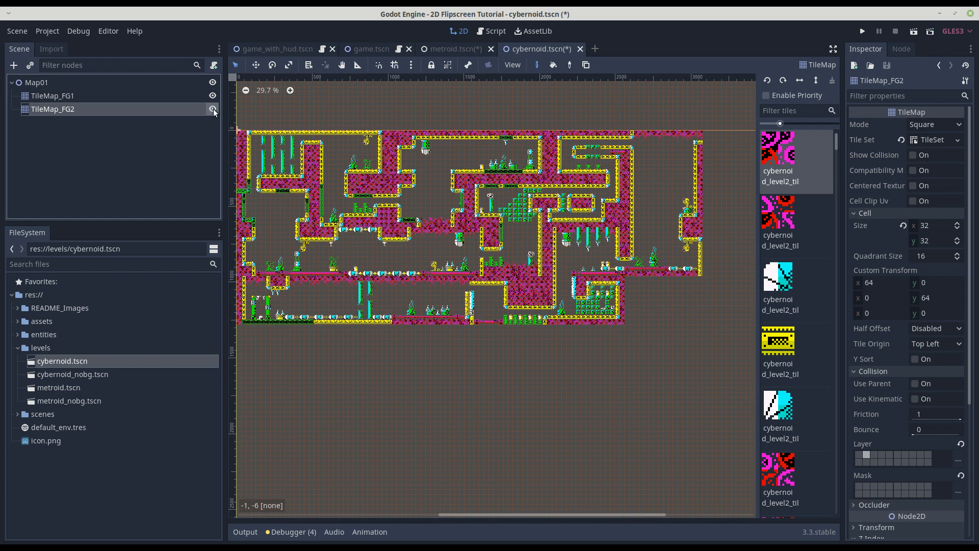
left_click(213, 109)
left_click(213, 108)
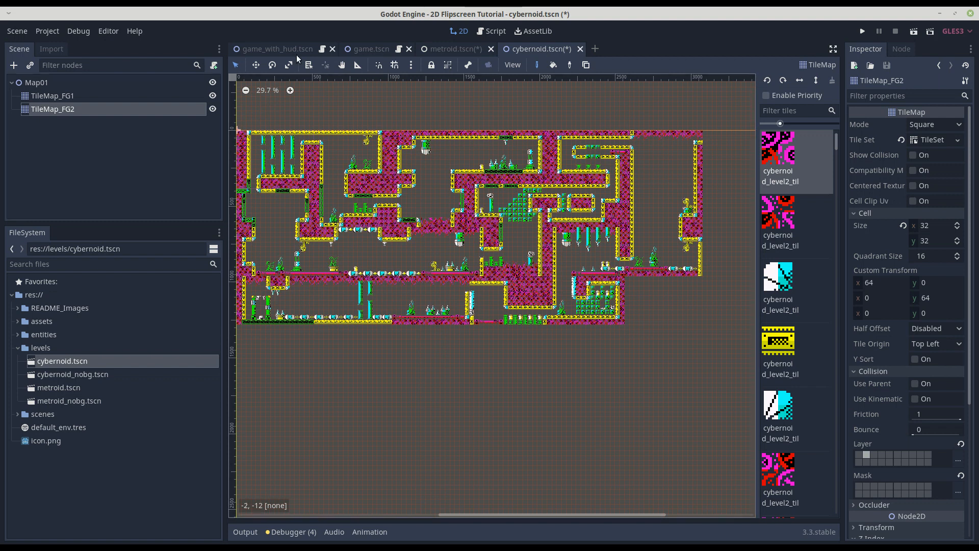
left_click(580, 49)
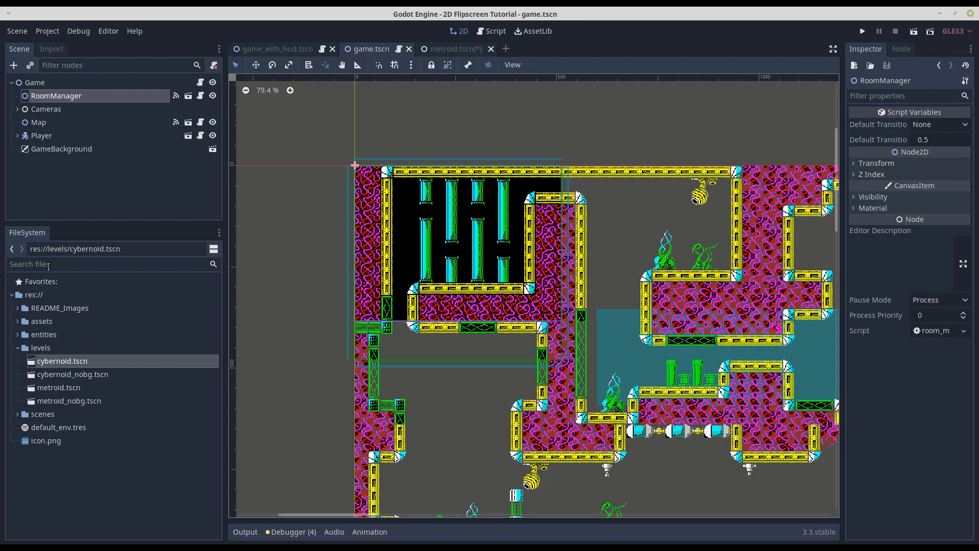
Collapse the levels folder, give the scene tree more height, and go through the Game scene's RoomManager, Cameras, Map and Player nodes.
left_click(18, 348)
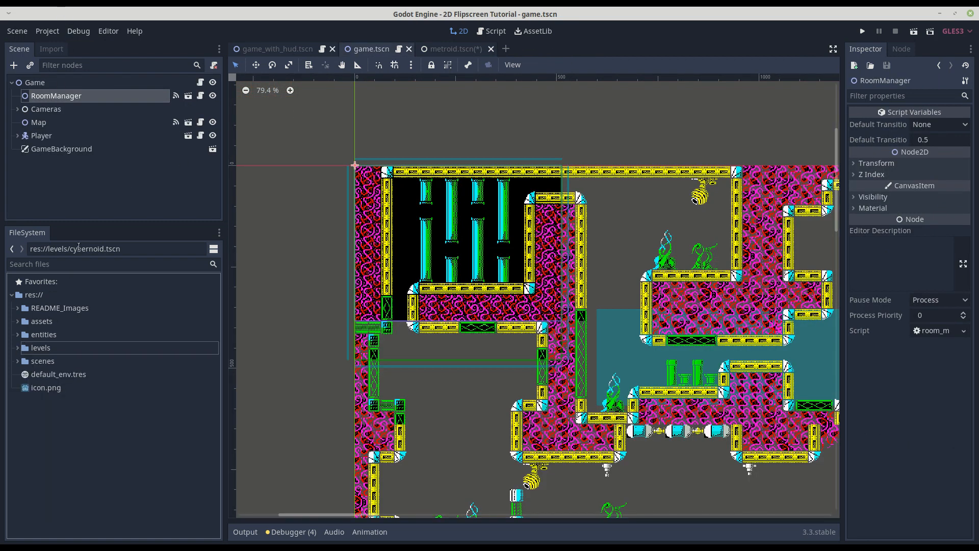
left_click_drag(94, 222, 76, 283)
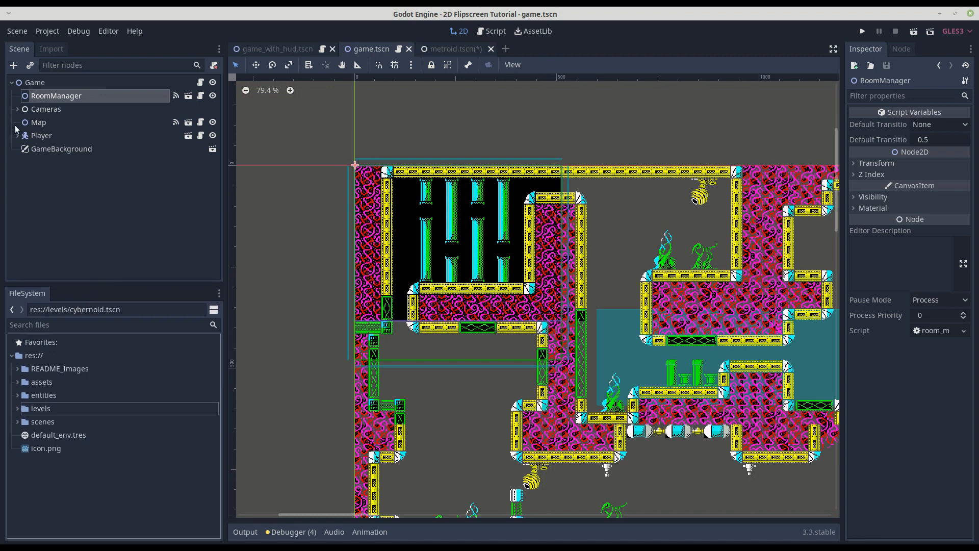
left_click(42, 109)
left_click(46, 96, "ctrl")
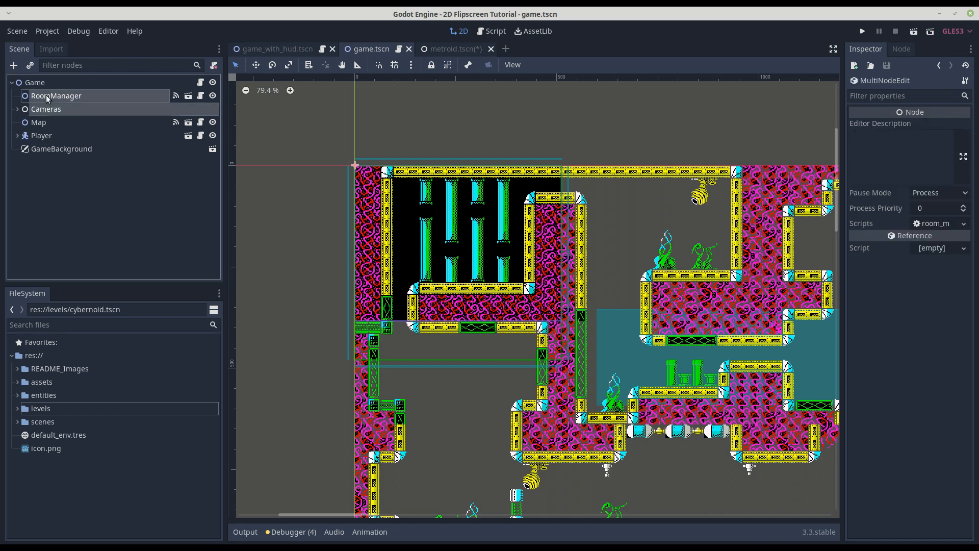
left_click(38, 122, "ctrl")
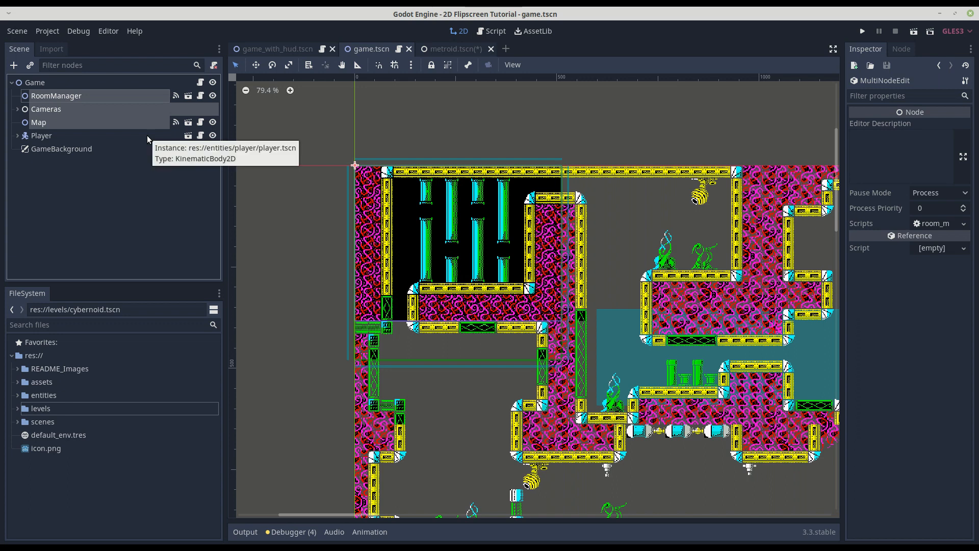
left_click(58, 193)
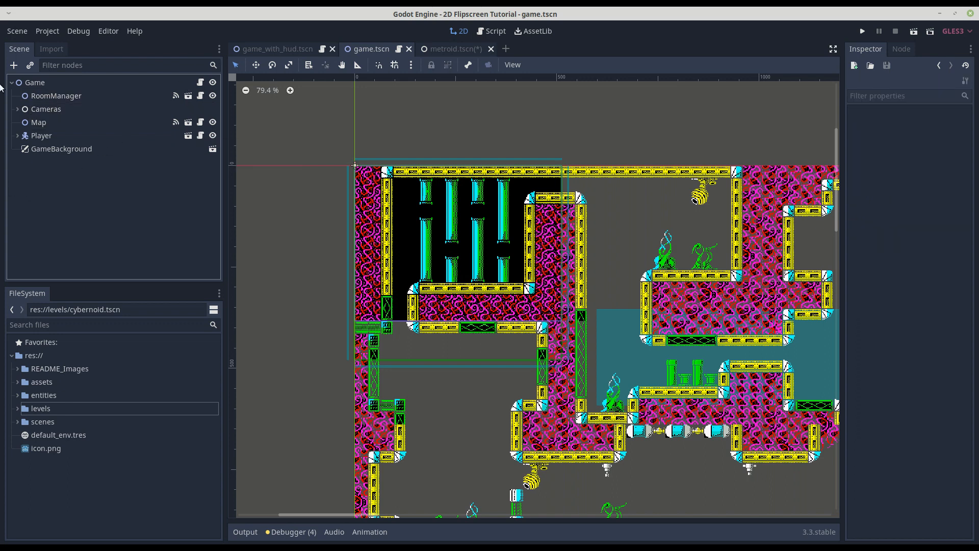
left_click(53, 83)
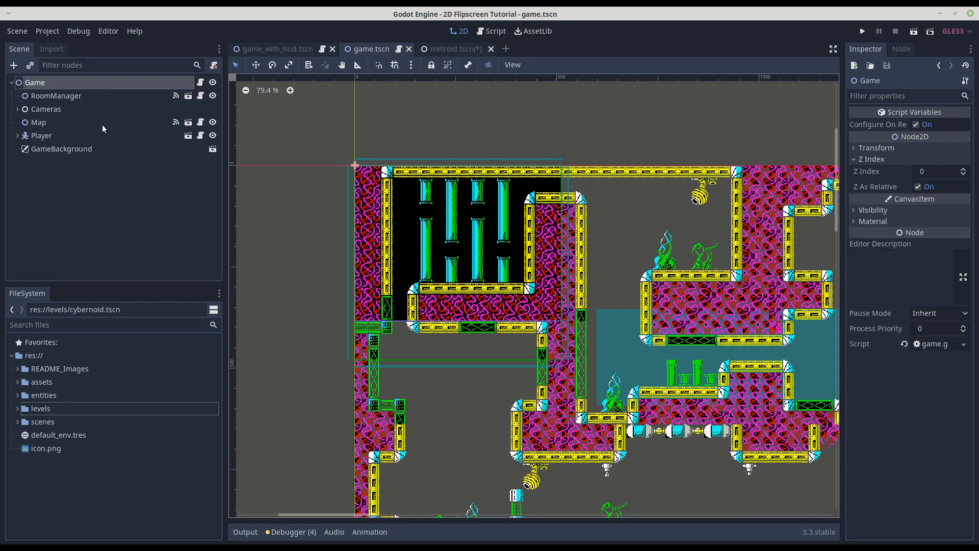
left_click(41, 136)
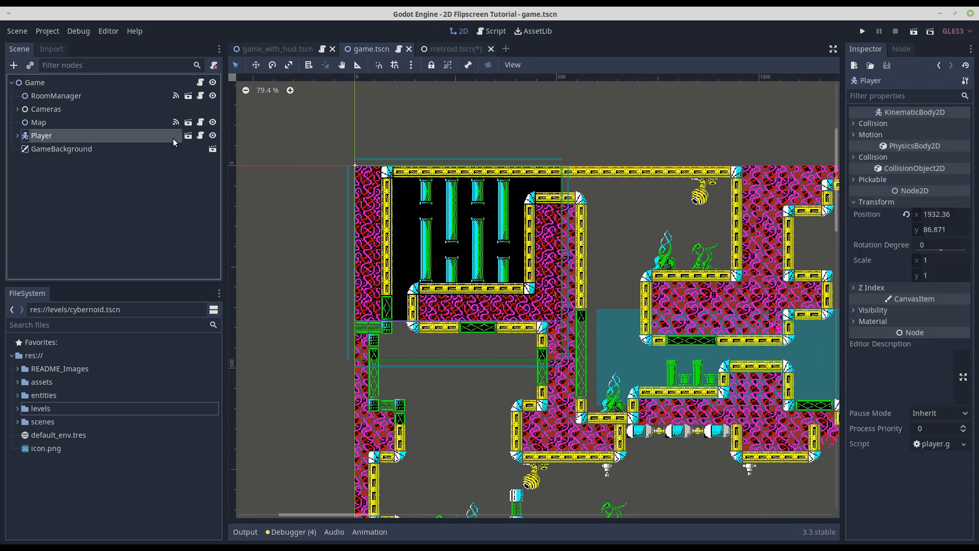
Open the Player scene from the Game scene and examine the ship against the viewport outline.
left_click(189, 135)
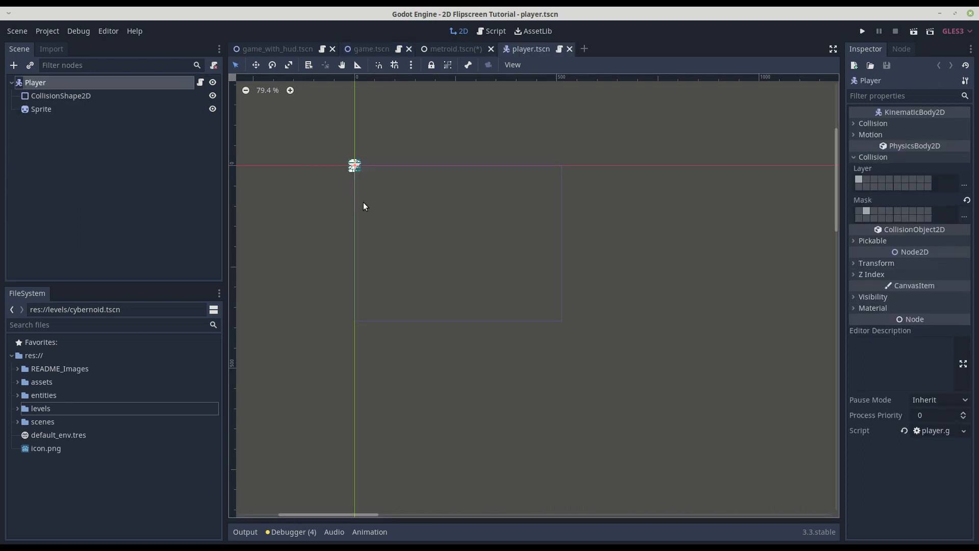
scroll(396, 175, "up", 5)
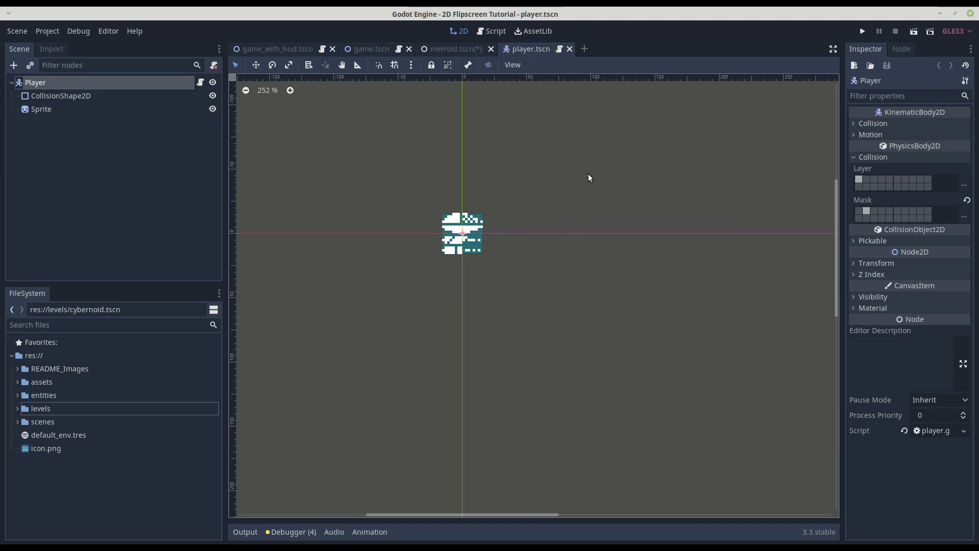
scroll(444, 292, "down", 5)
middle_click_drag(433, 298, 374, 235)
scroll(379, 233, "up", 3)
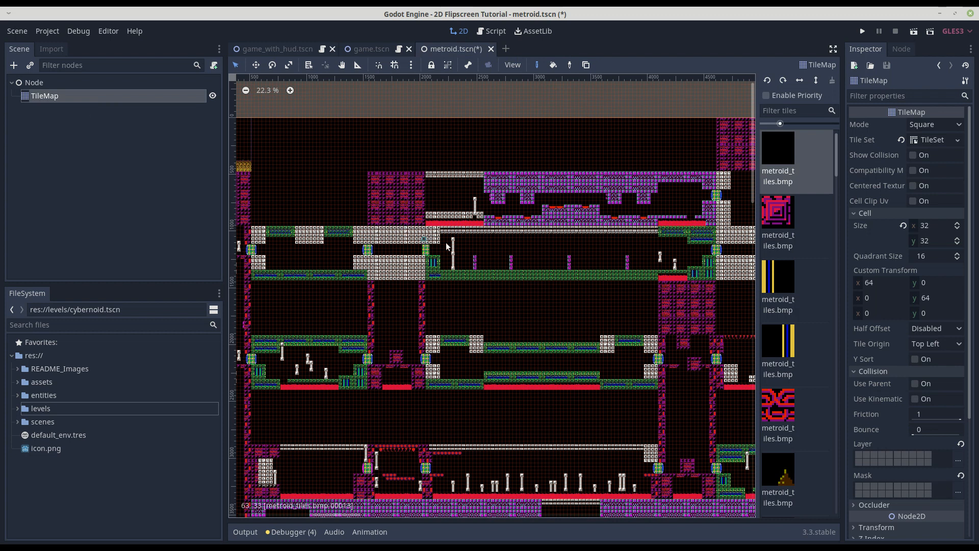
Return to the metroid level scene and set the snap grid step to 512 px by 480 px.
scroll(547, 248, "up", 1)
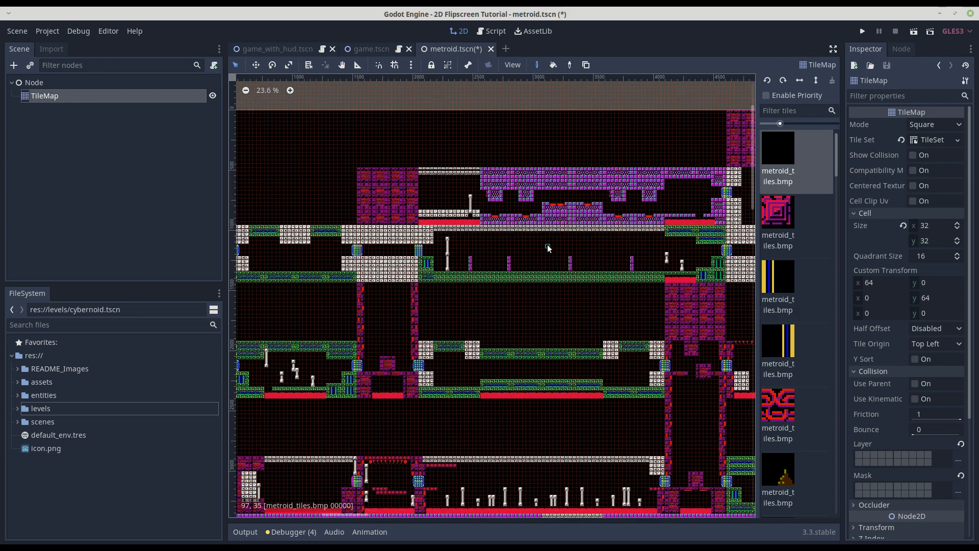
scroll(547, 247, "down", 2)
scroll(557, 345, "down", 1)
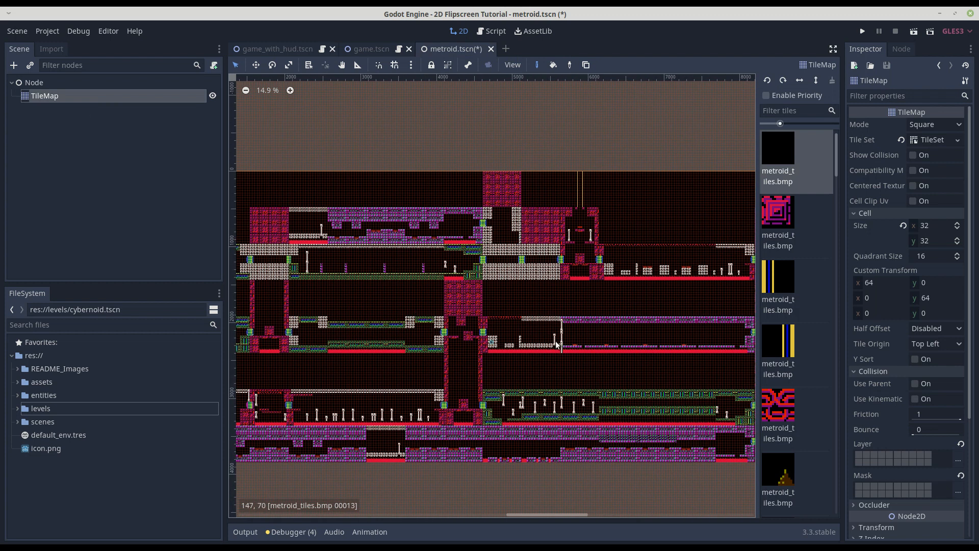
left_click(411, 67)
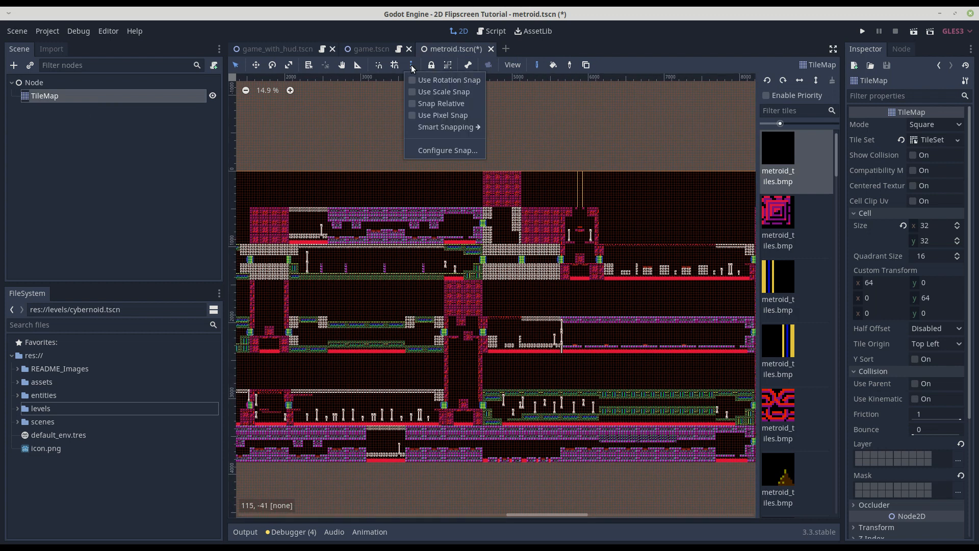
left_click(448, 150)
left_click(479, 249)
type("512")
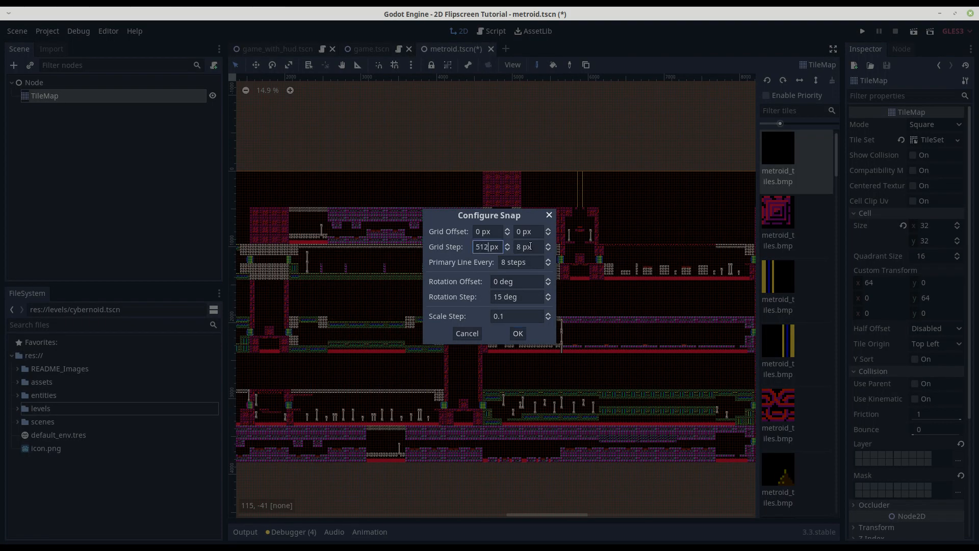
left_click(523, 249)
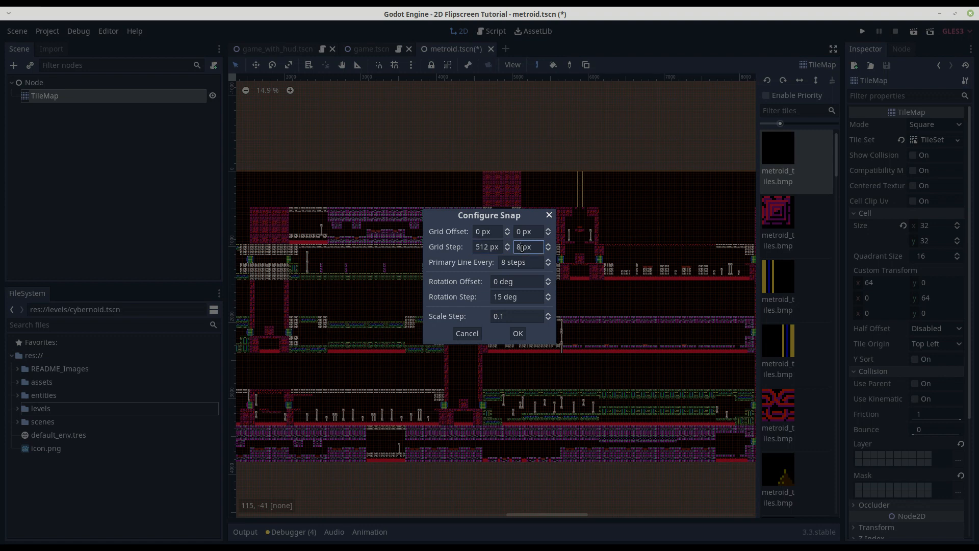
key("BackSpace")
type("480")
left_click(518, 334)
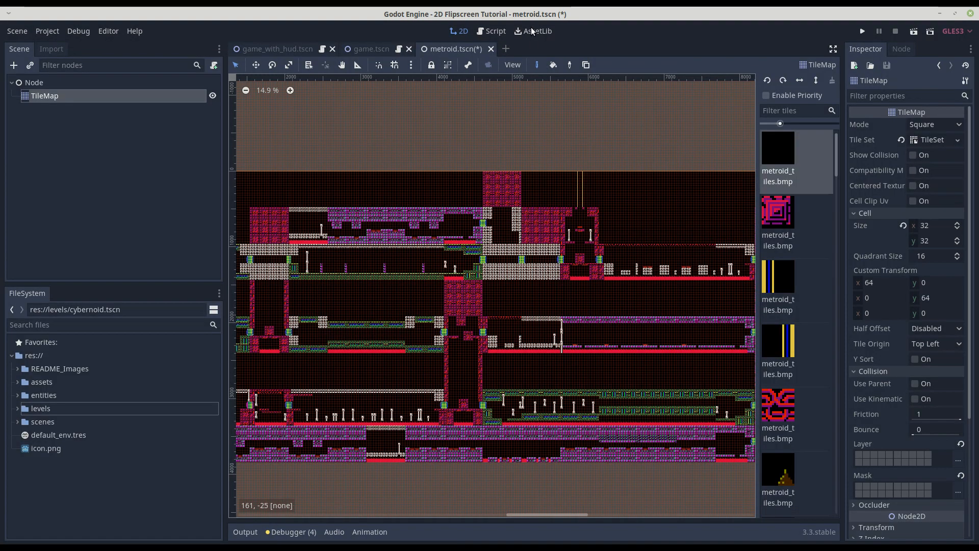
Set the grid to always show over the metroid level and check its cells against the room boundaries.
left_click(520, 65)
left_click(540, 79)
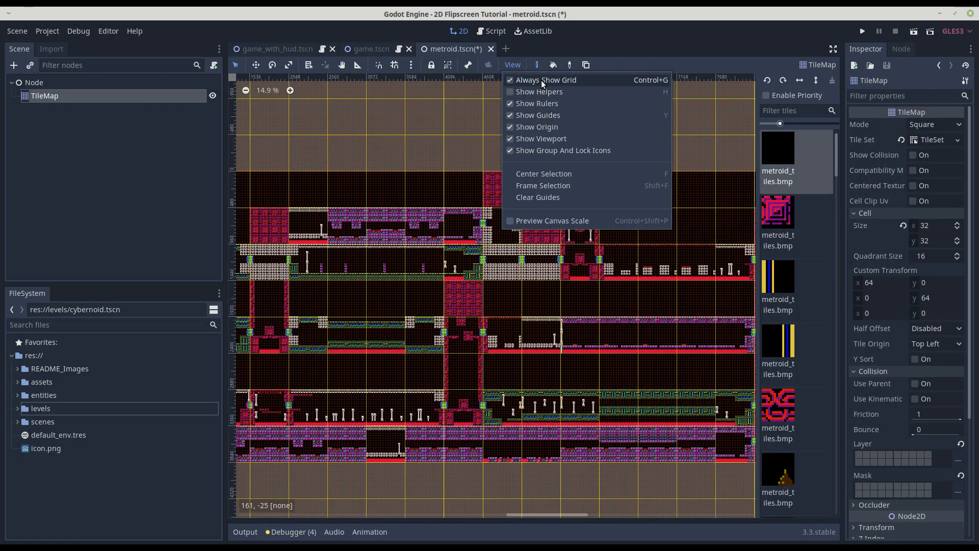
left_click(442, 138)
scroll(528, 247, "down", 6)
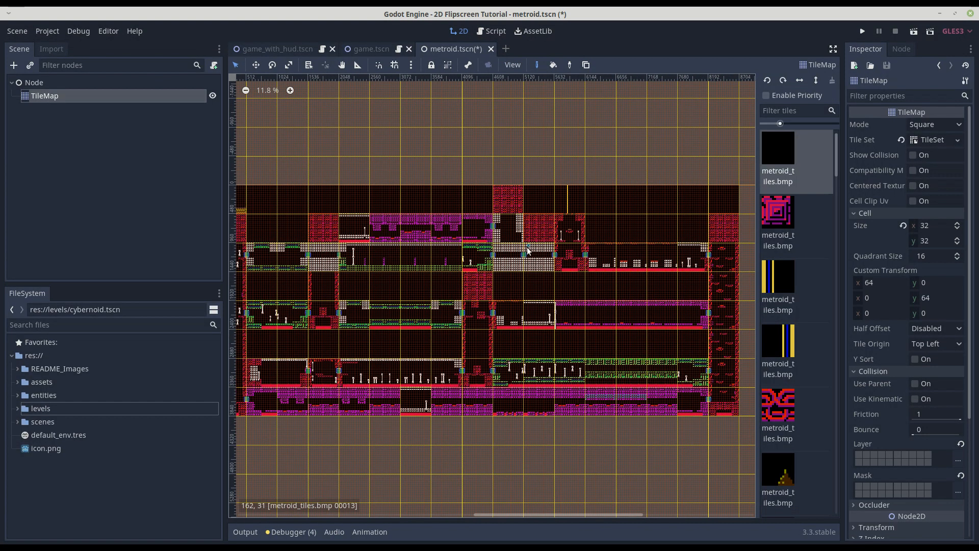
scroll(561, 255, "up", 8)
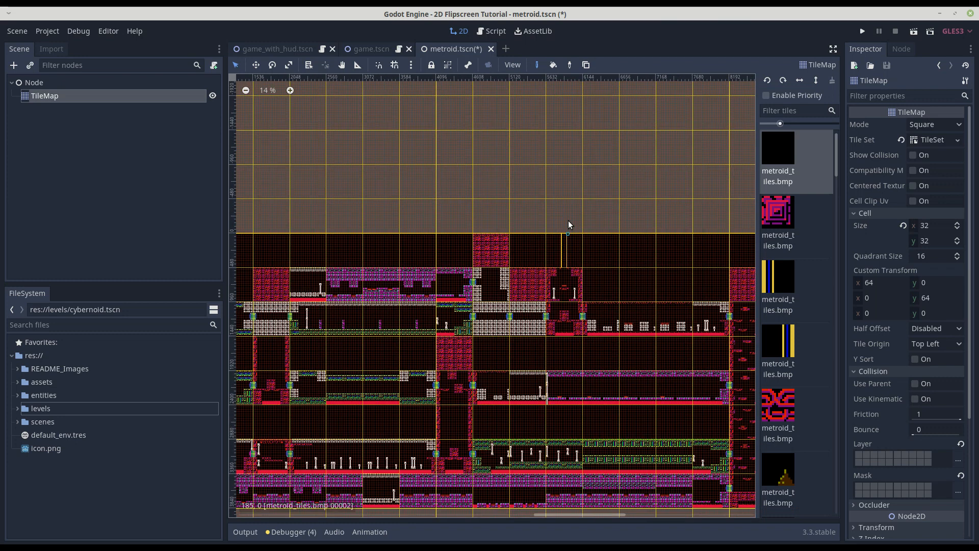
scroll(580, 288, "down", 4)
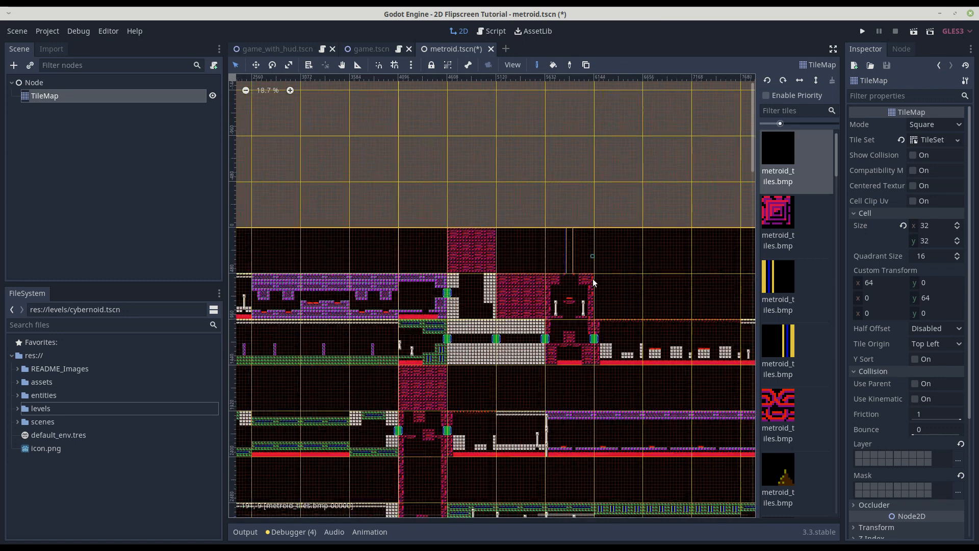
Examine the whole metroid map against the grid, and switch to Firefox to read the GitLab instructions on room numbering.
scroll(480, 265, "down", 1)
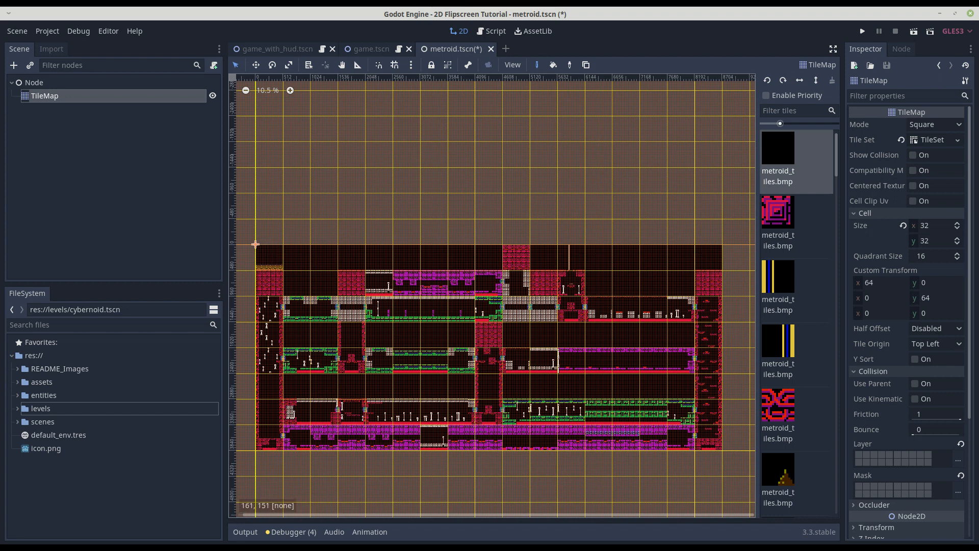
key("alt+Tab")
scroll(479, 229, "down", 5)
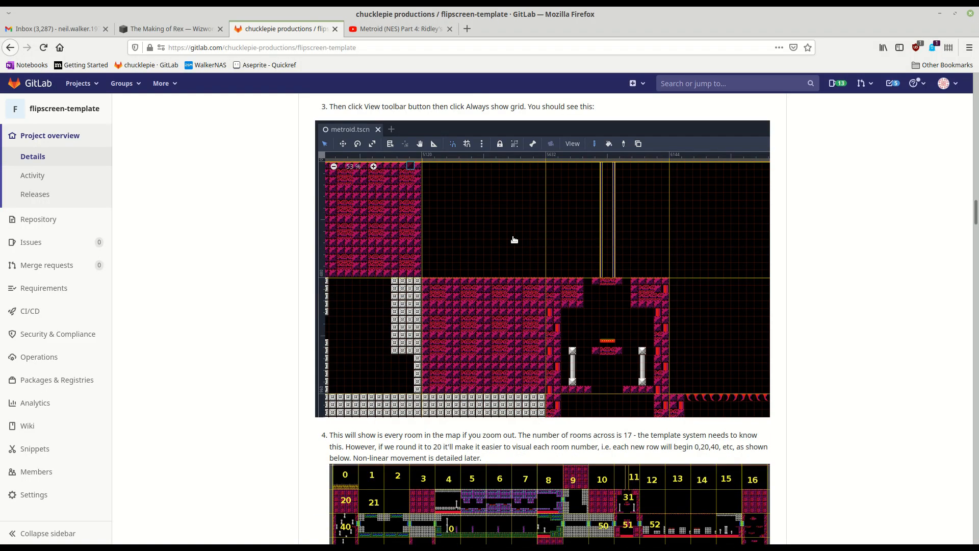
scroll(544, 241, "down", 10)
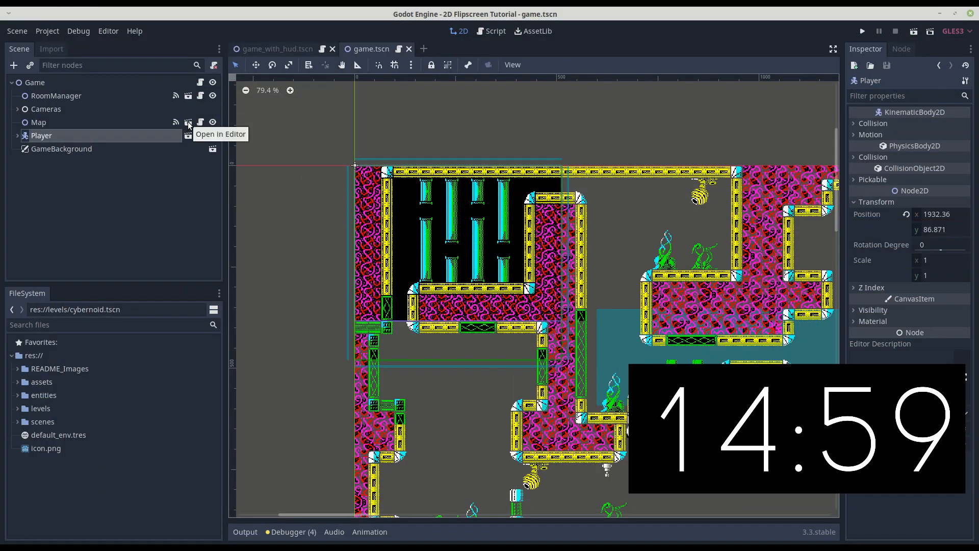
Open the Map scene from the Game scene and delete its Map01 cybernoid level instance.
left_click(188, 123)
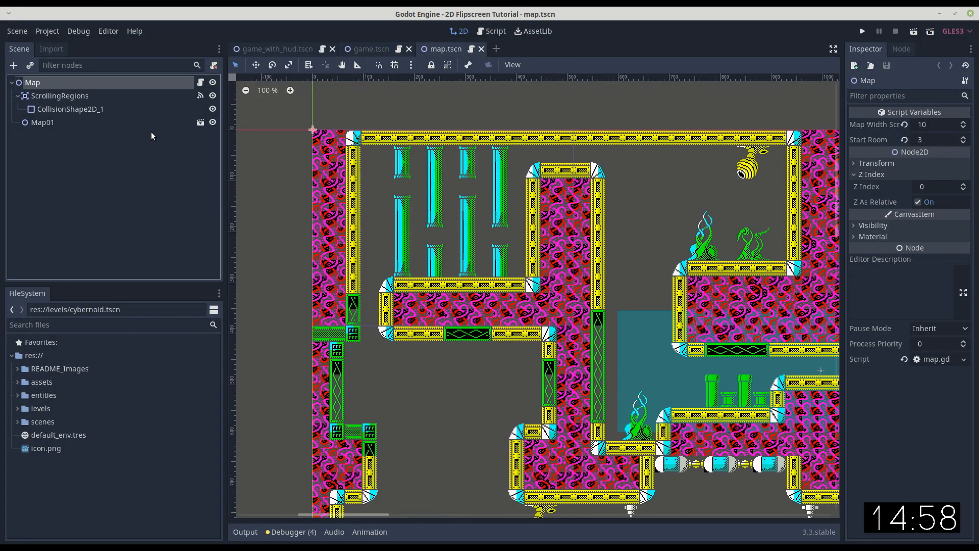
left_click(18, 96)
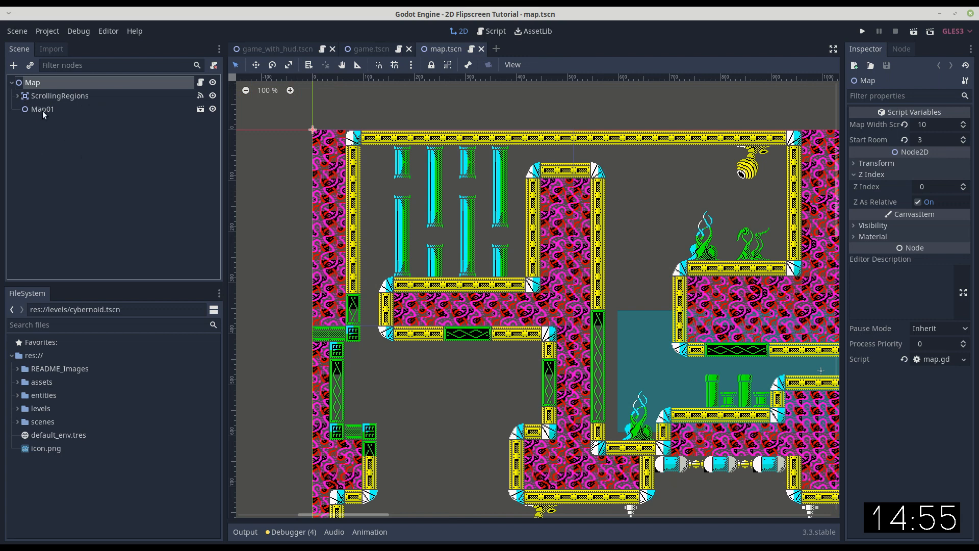
left_click(42, 111)
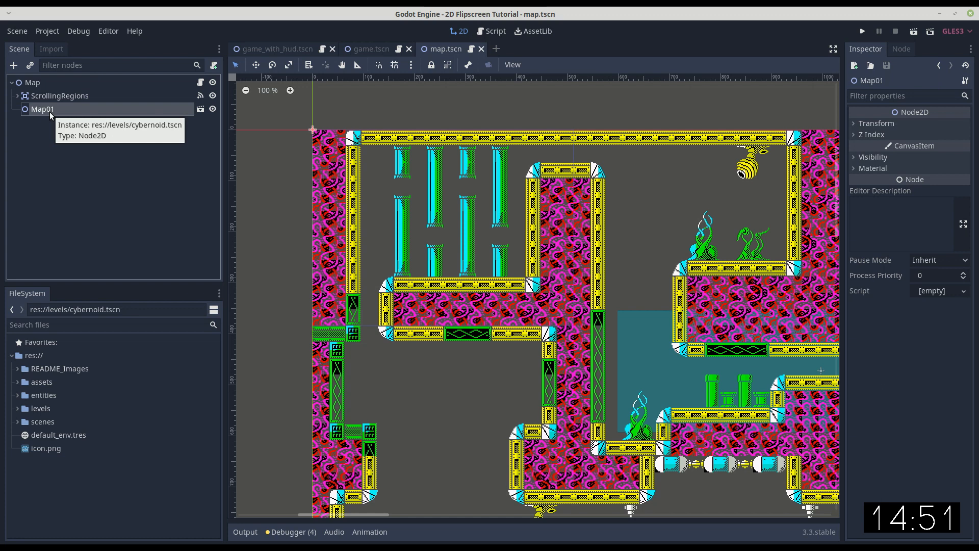
key("Delete")
left_click(511, 291)
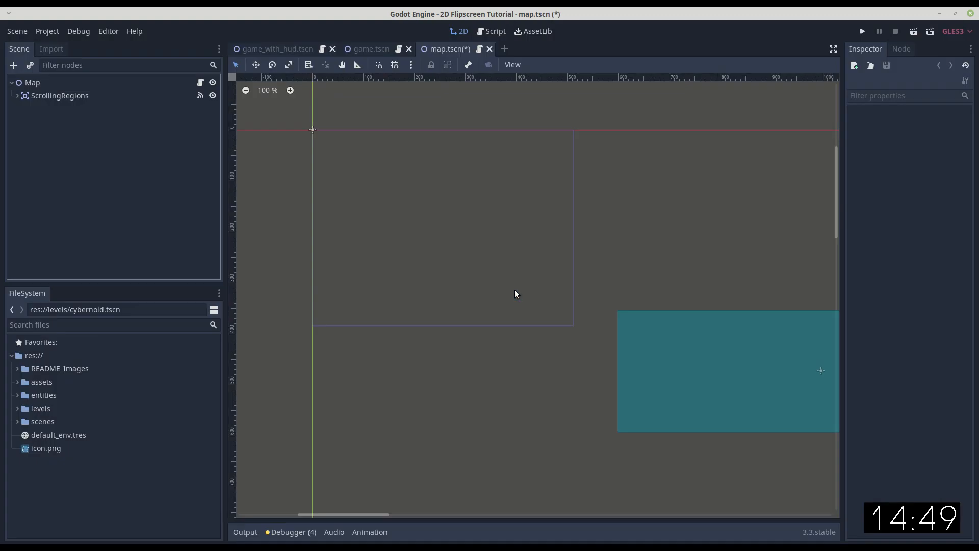
Instance levels/metroid.tscn as a child of the Map node and rename the instance Ridley.
left_click(33, 84)
left_click(30, 66)
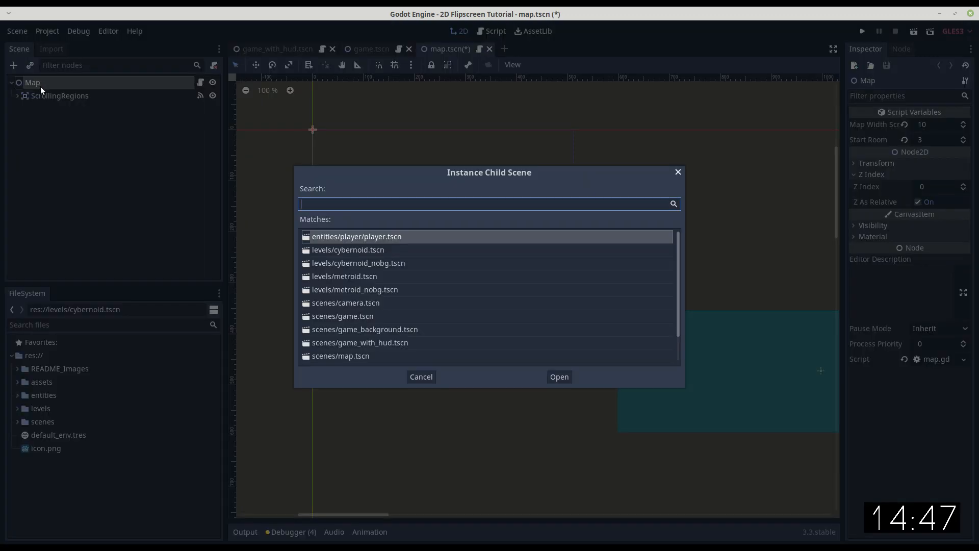
double_click(360, 276)
double_click(114, 116)
type("Ridley")
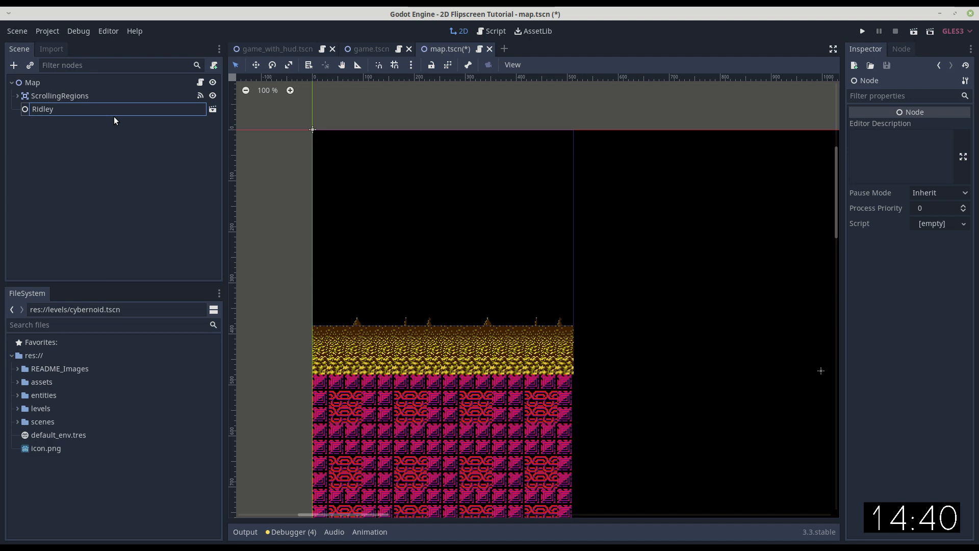
key("Return")
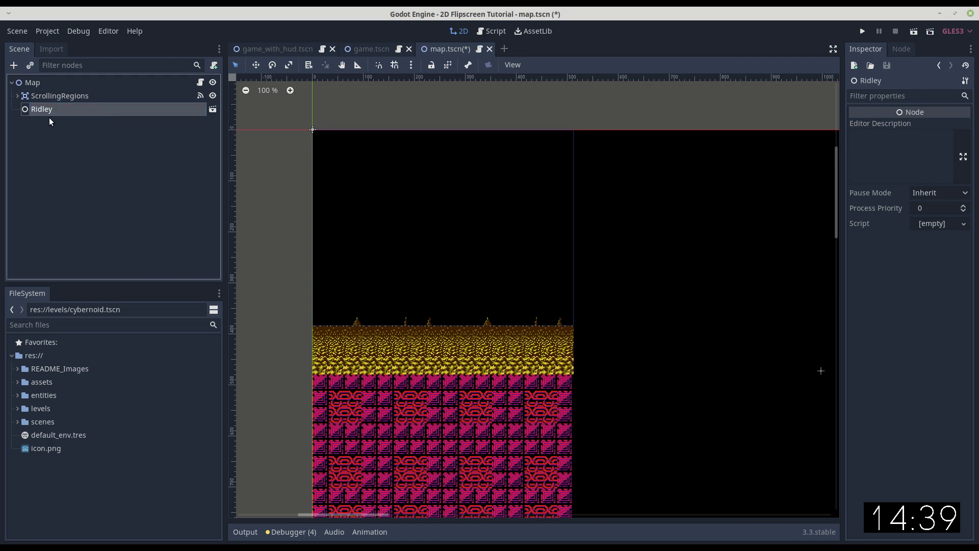
Open the Ridley instance's source scene to look over the level, return to the Map scene and close metroid.tscn.
left_click(213, 109)
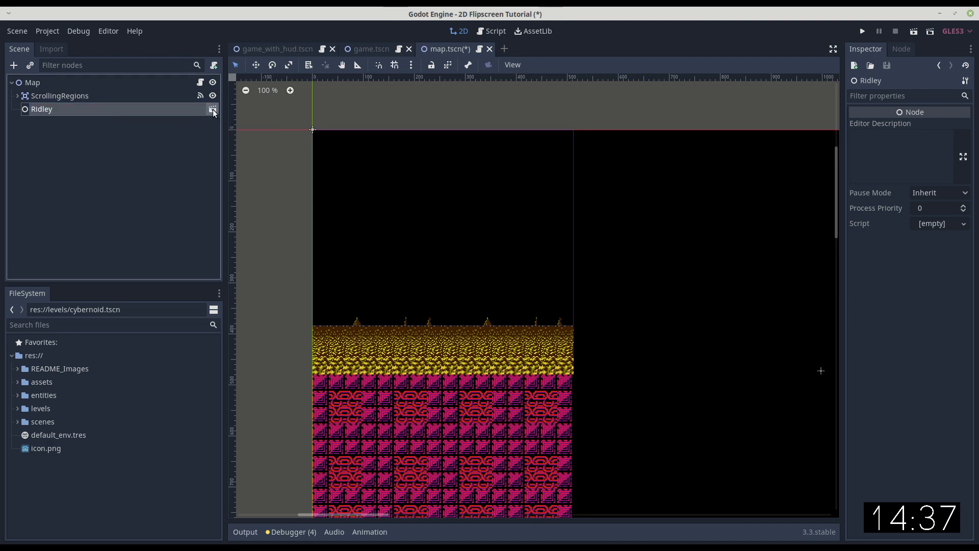
left_click(50, 96)
left_click(40, 82)
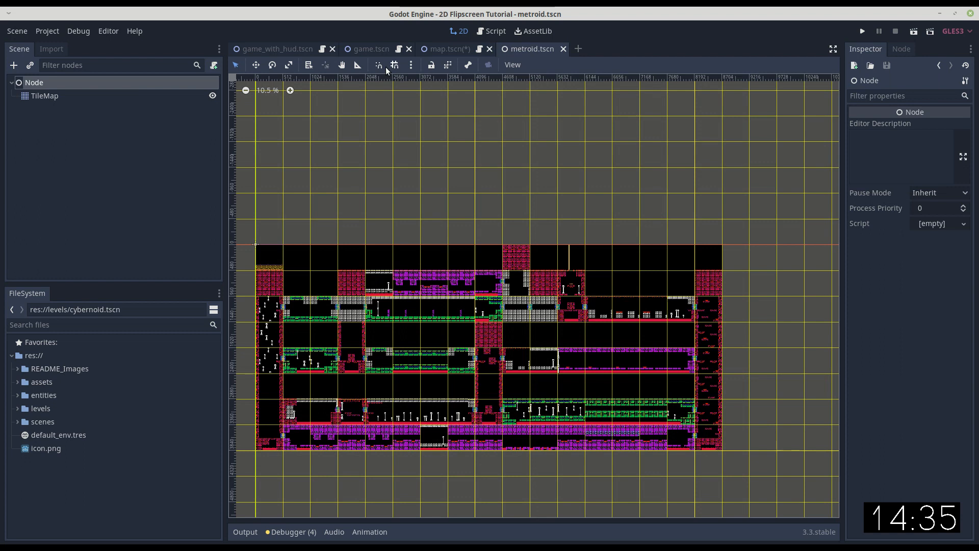
left_click(449, 48)
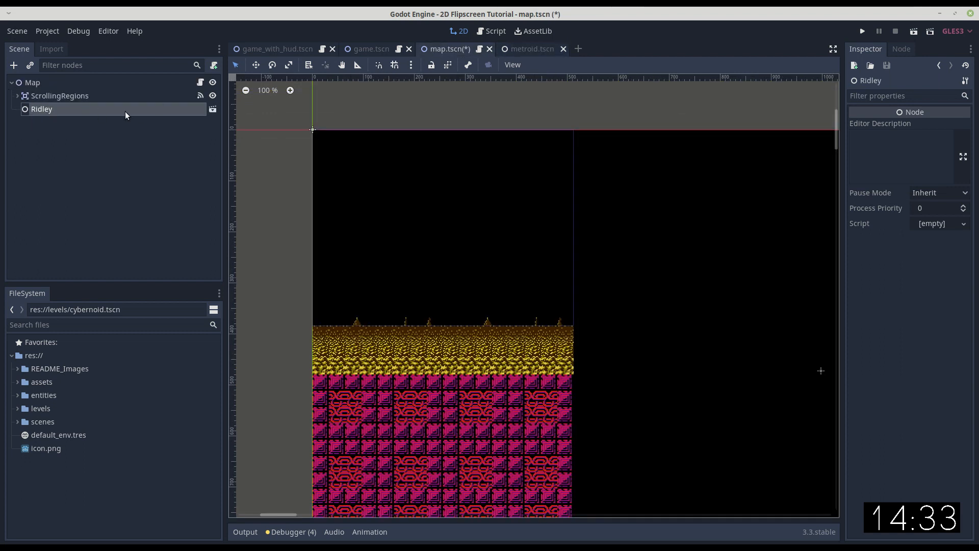
left_click(215, 109)
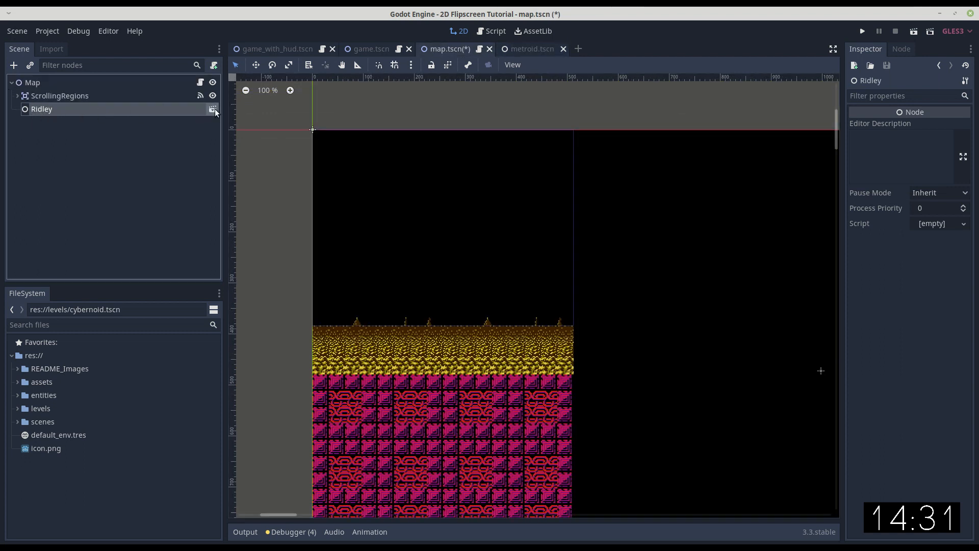
left_click(564, 48)
Widen the Inspector and set the Map node's Map Width Screens to 20 and Start Room to 0 in the Game scene.
left_click_drag(841, 220, 725, 224)
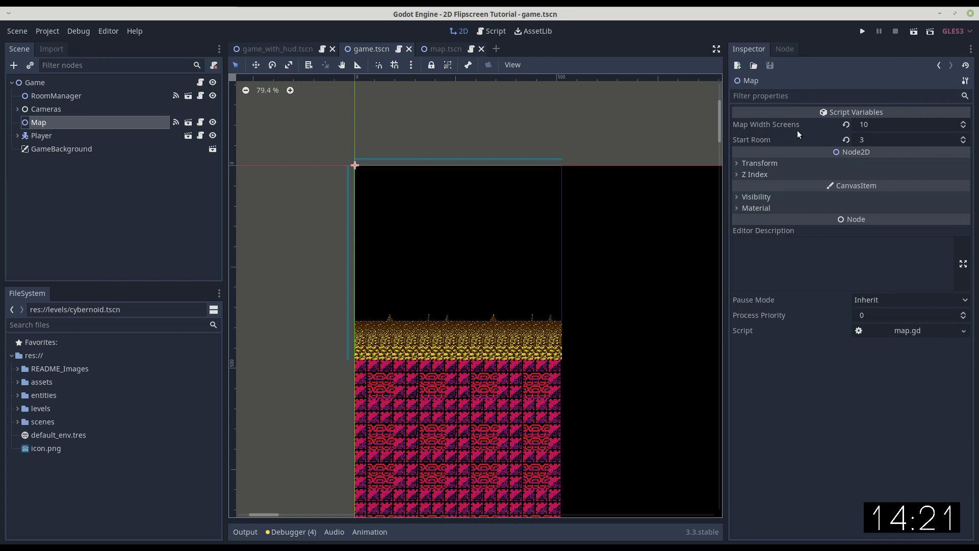
left_click(870, 124)
type("20")
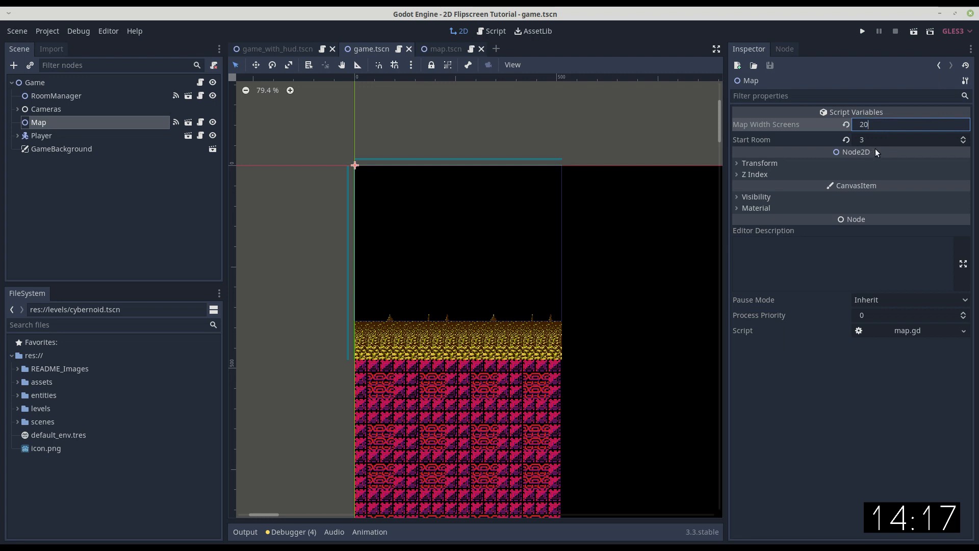
left_click(885, 139)
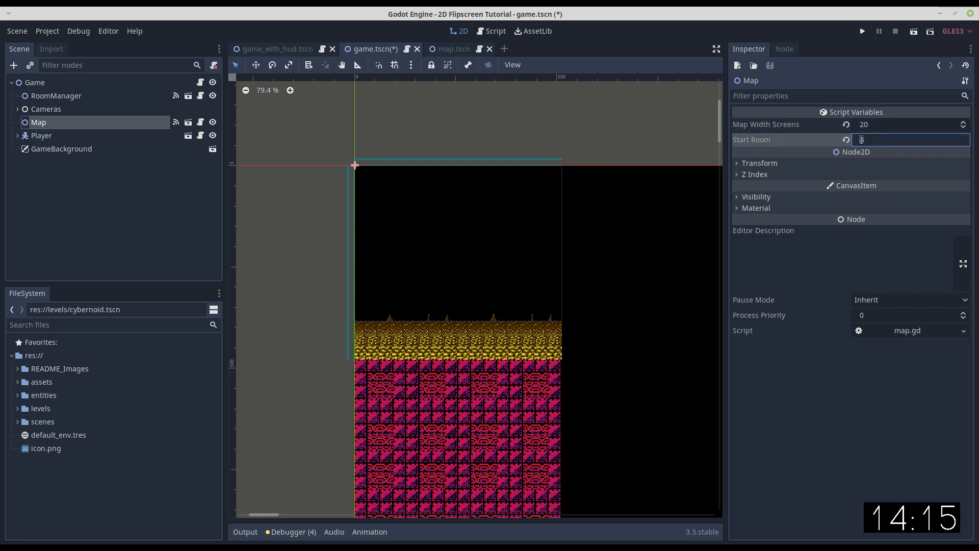
type("3")
type("0")
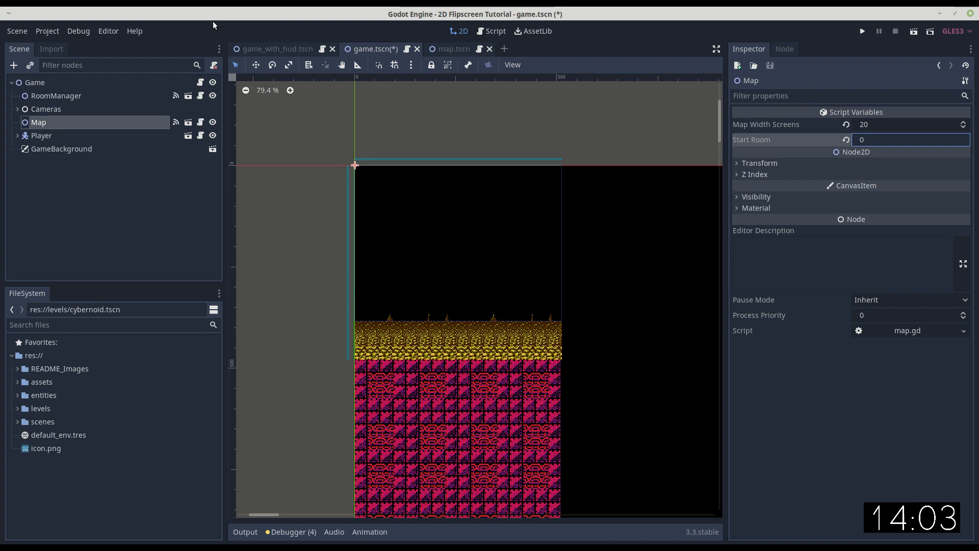
Set the display window height to 480 in the project settings.
left_click(48, 31)
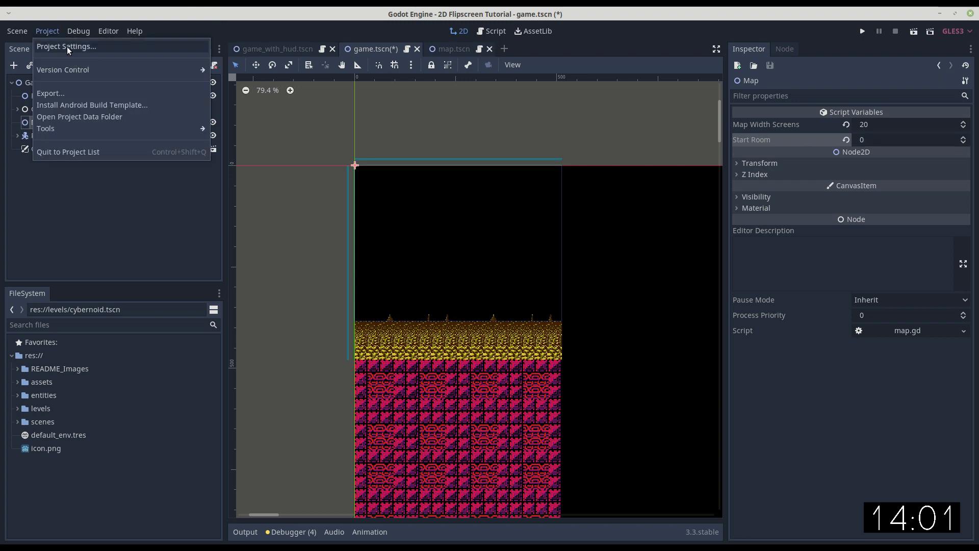
left_click(66, 47)
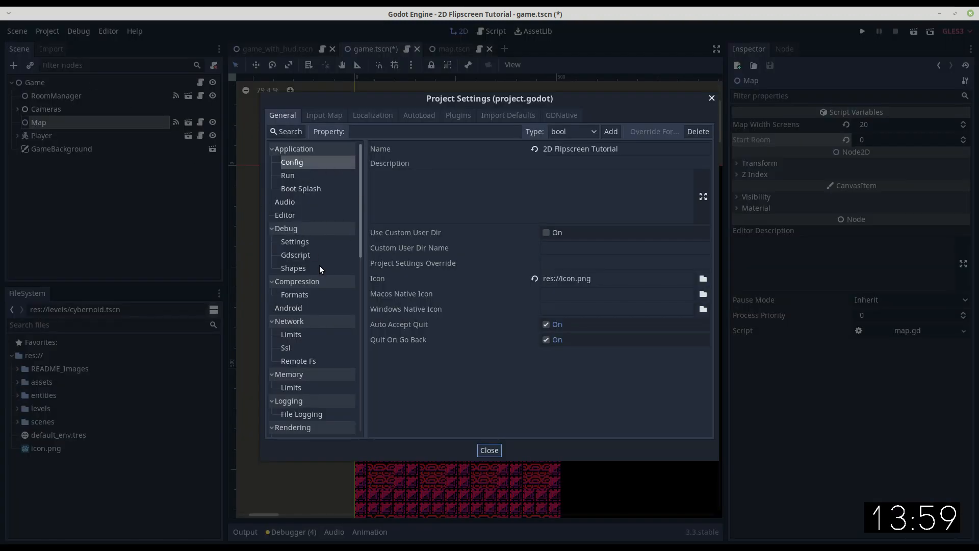
scroll(304, 353, "down", 5)
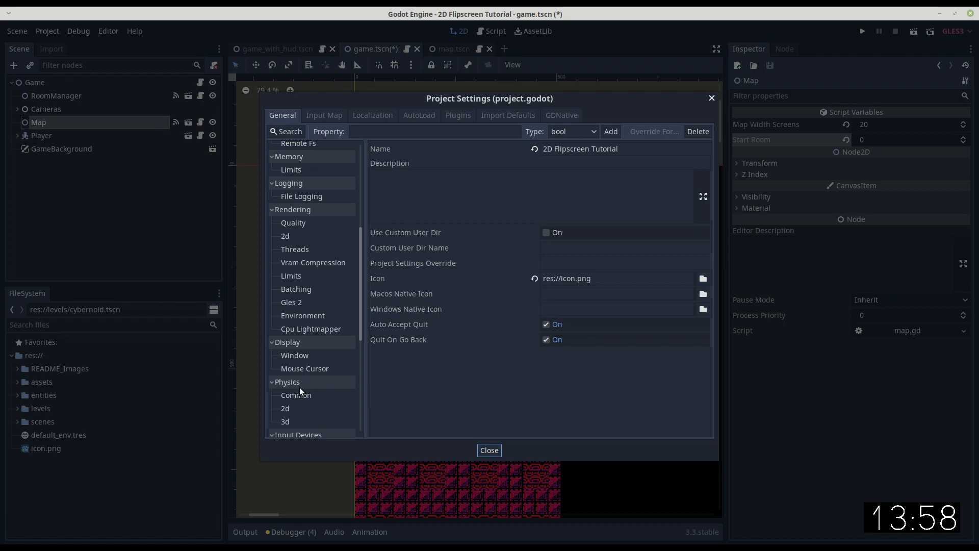
left_click(297, 356)
left_click(577, 193)
type("480")
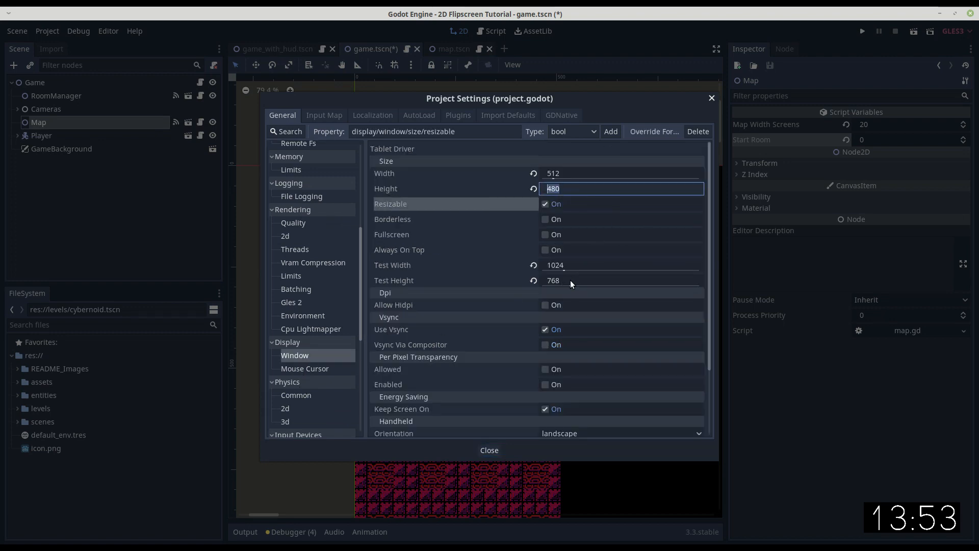
Set the display window's test height to 960 and review the stretch mode and aspect settings.
left_click(562, 281)
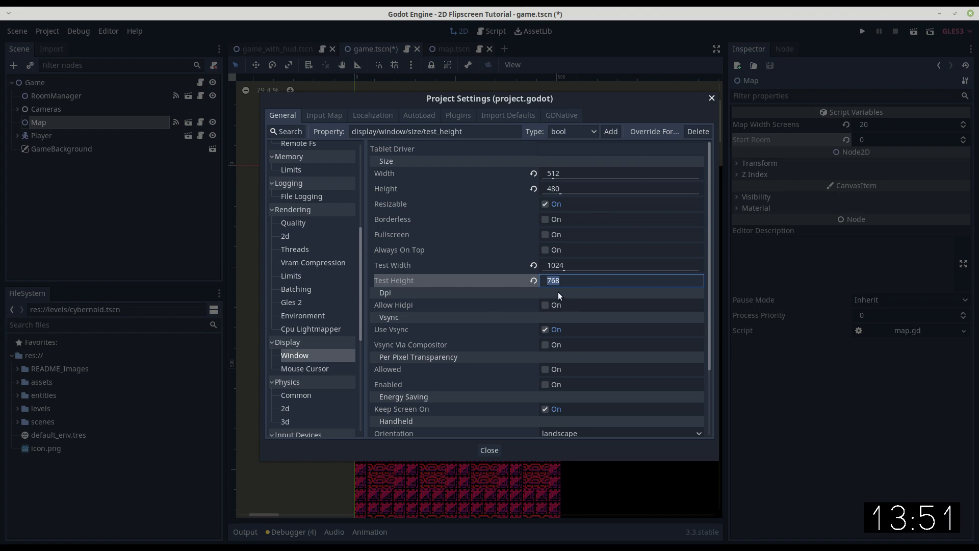
type("960")
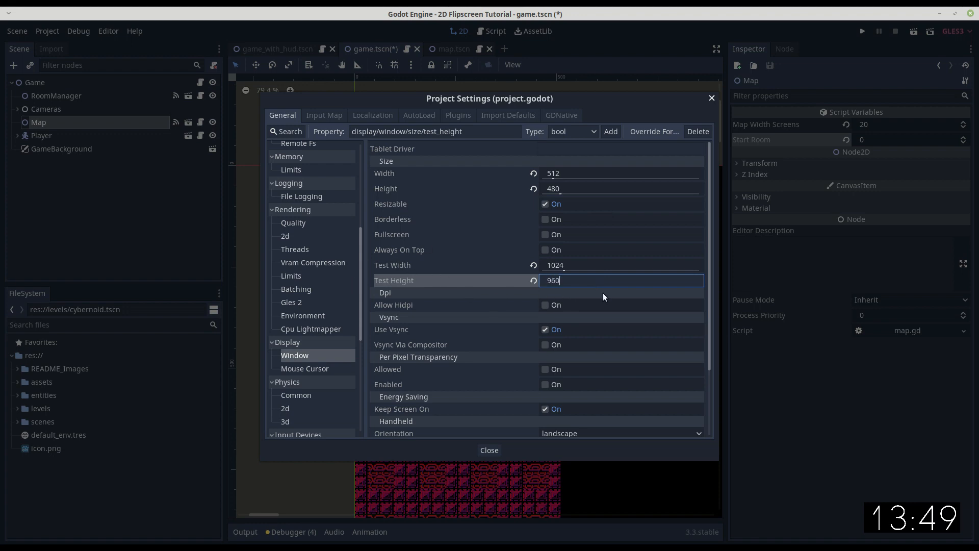
key("Tab")
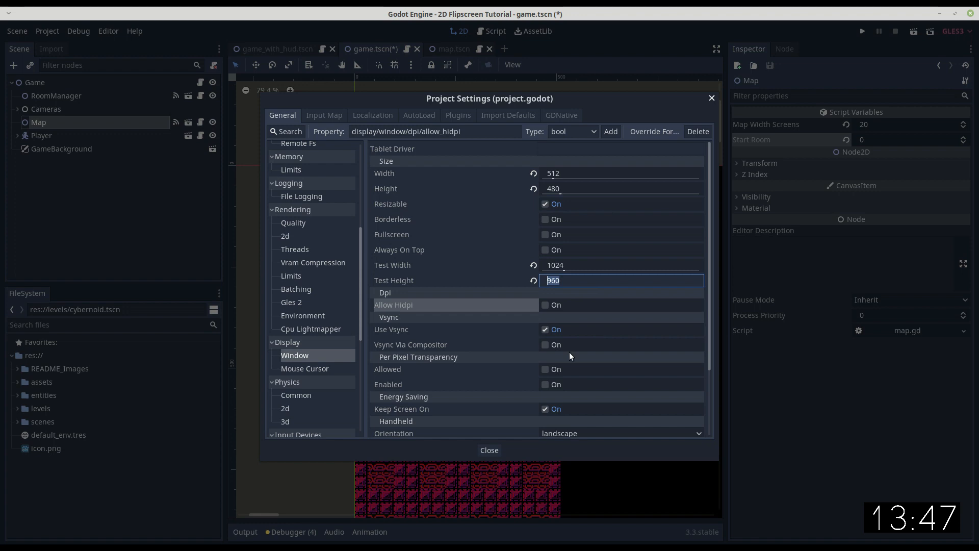
left_click_drag(711, 363, 715, 438)
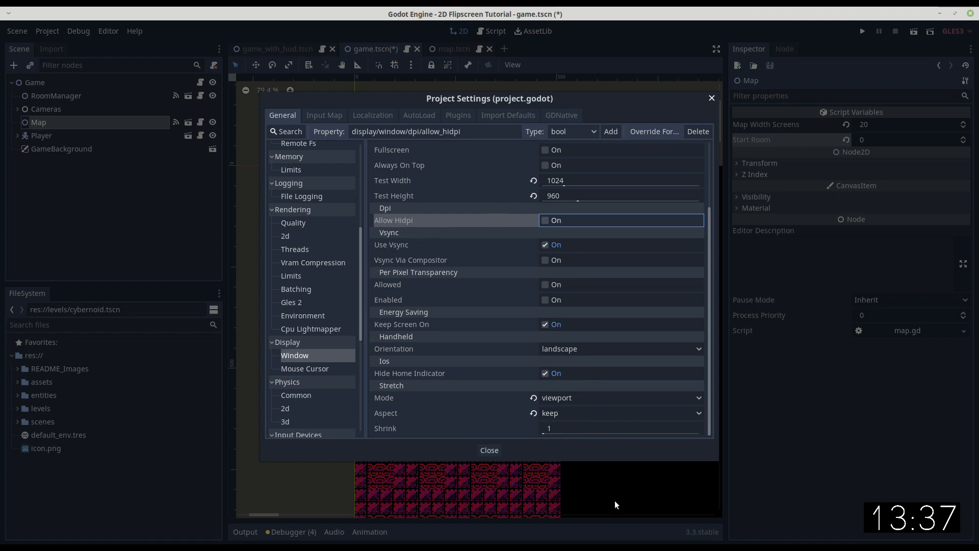
scroll(481, 351, "up", 3)
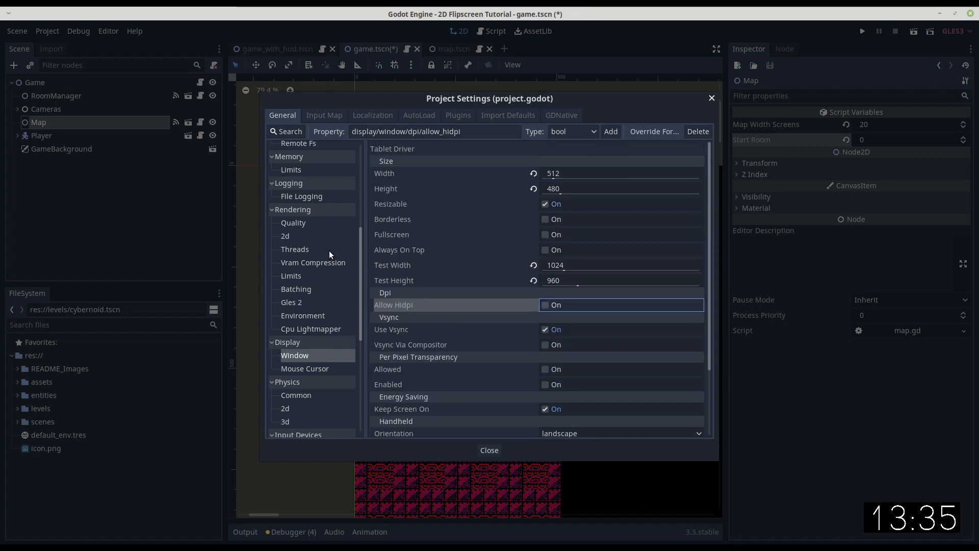
Make res://scenes/game.tscn the project's main scene, and test-run the game before closing its window.
left_click_drag(360, 285, 365, 180)
left_click(287, 176)
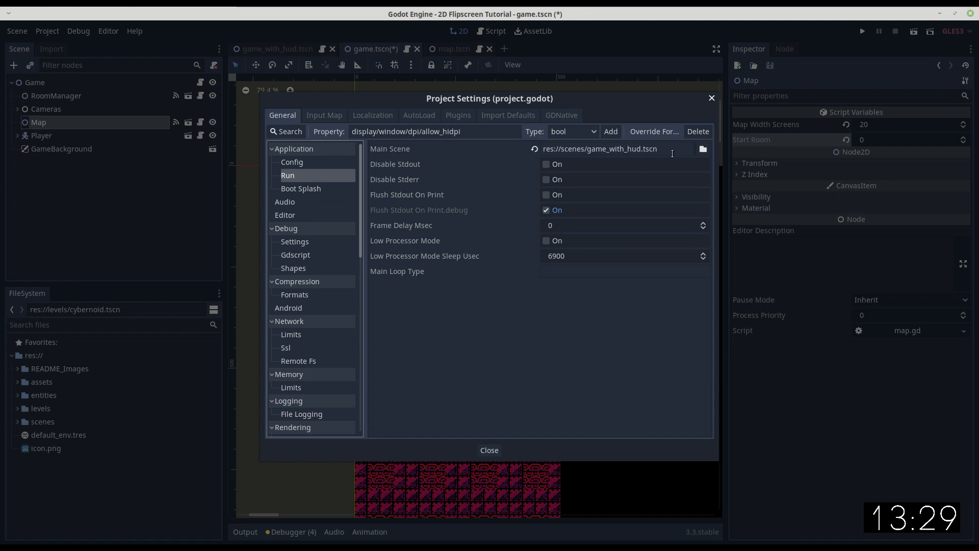
left_click(703, 149)
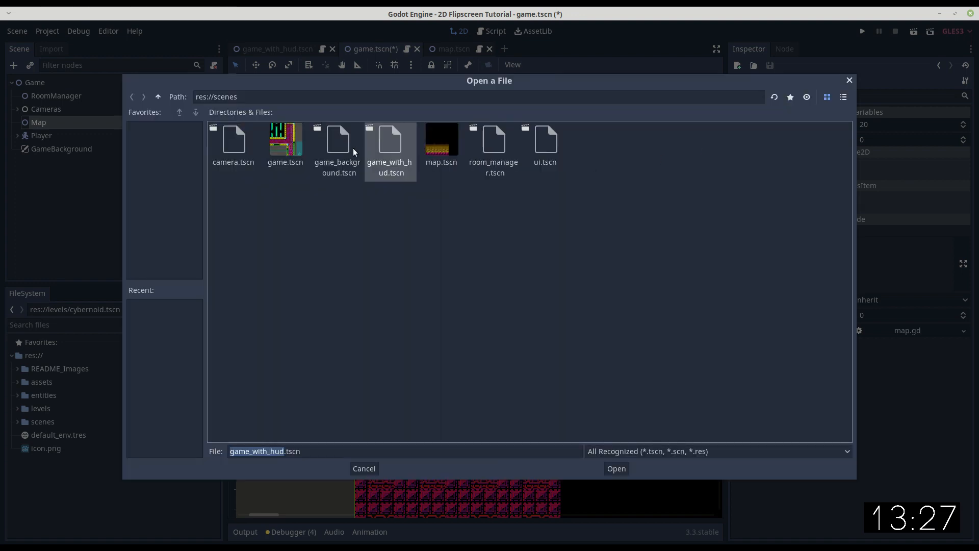
double_click(292, 147)
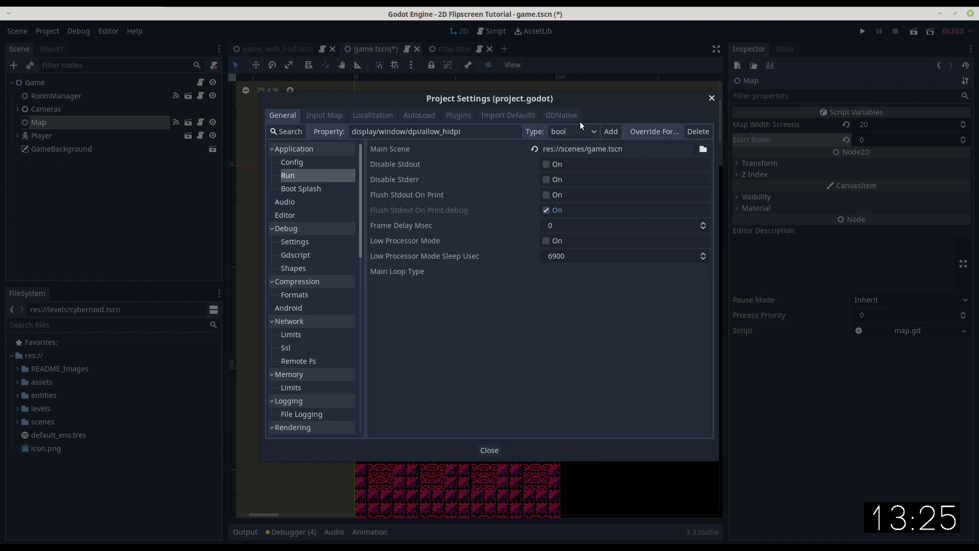
left_click(489, 451)
left_click(861, 31)
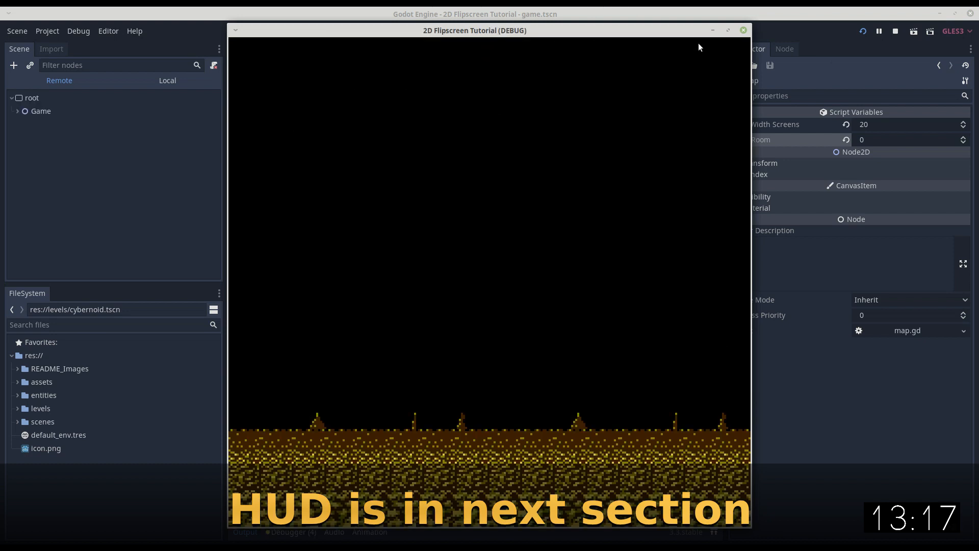
left_click(745, 31)
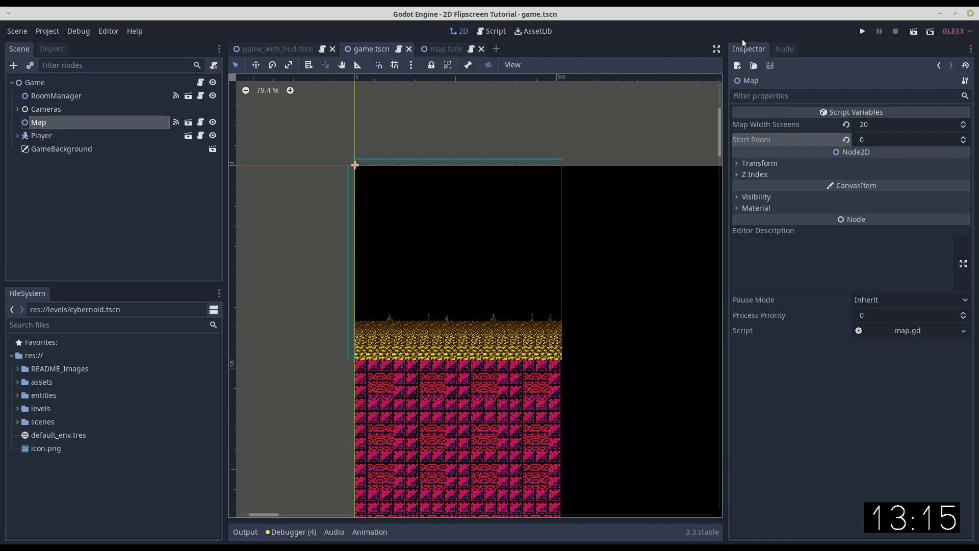
Review the Game scene's RoomManager transition settings, the two cameras under Cameras, and the Map node's properties.
left_click(54, 96)
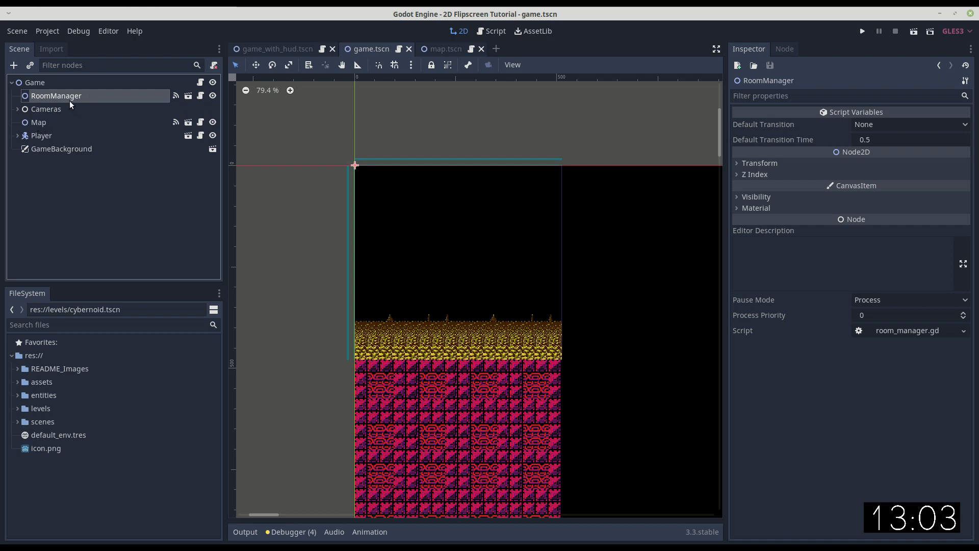
left_click(41, 109)
left_click(17, 109)
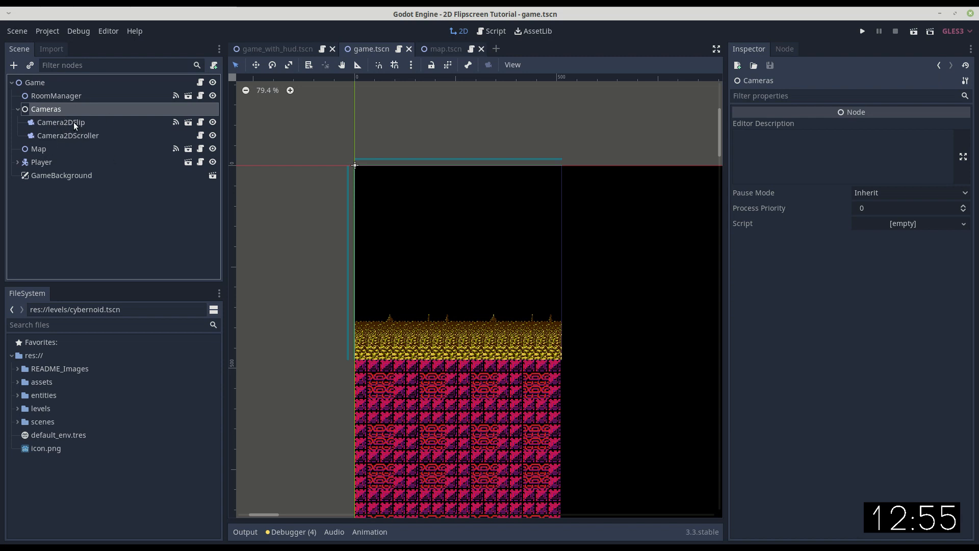
left_click(40, 147)
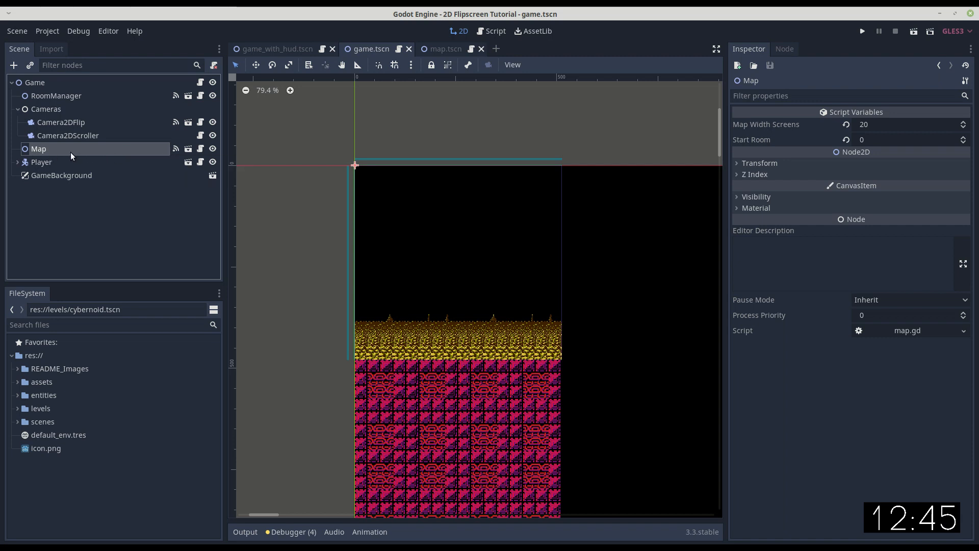
Review the RoomManager node's Default Transition options and Default Transition Time.
left_click(50, 96)
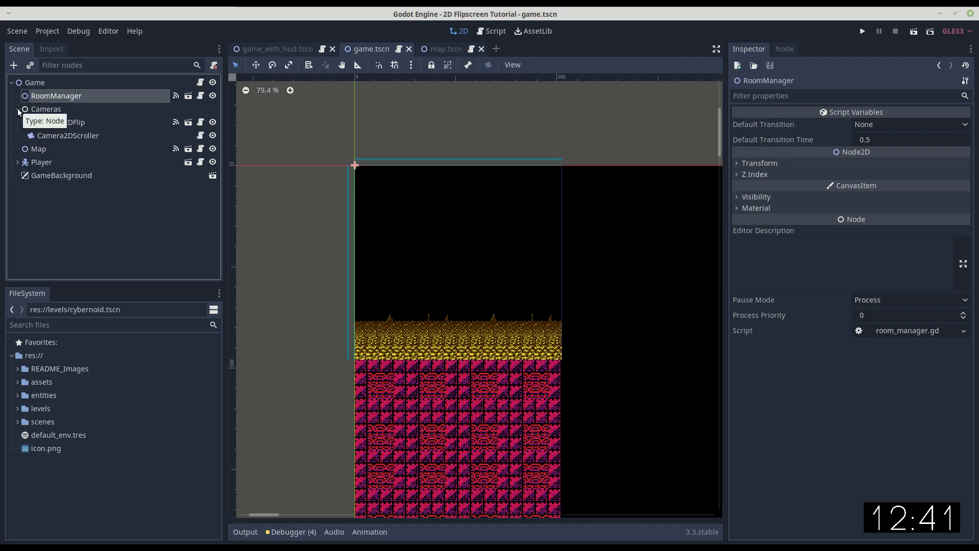
left_click(17, 109)
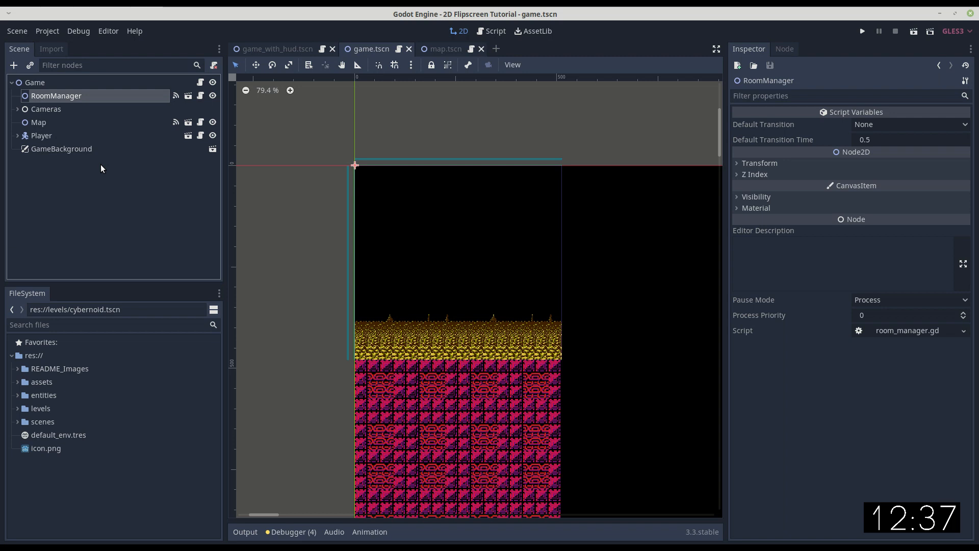
left_click(48, 110)
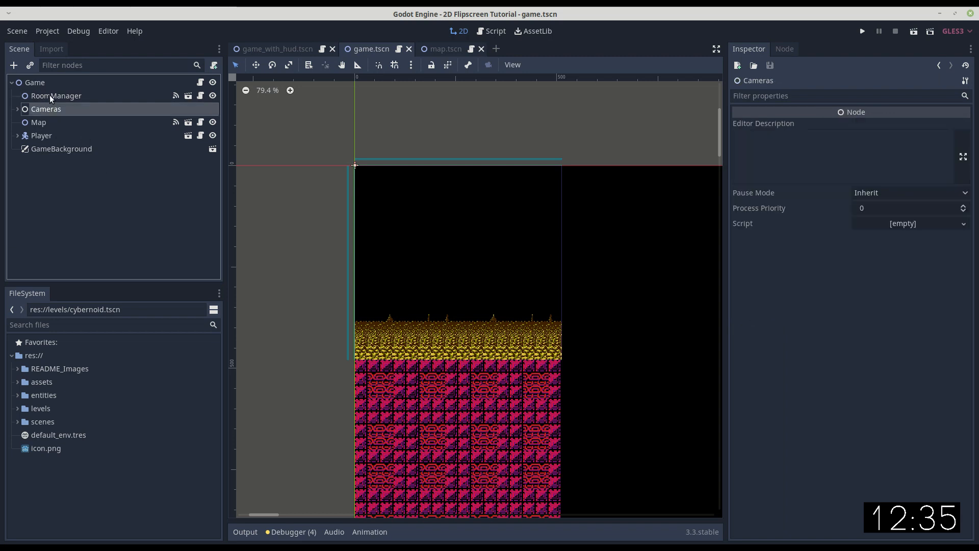
left_click(51, 96)
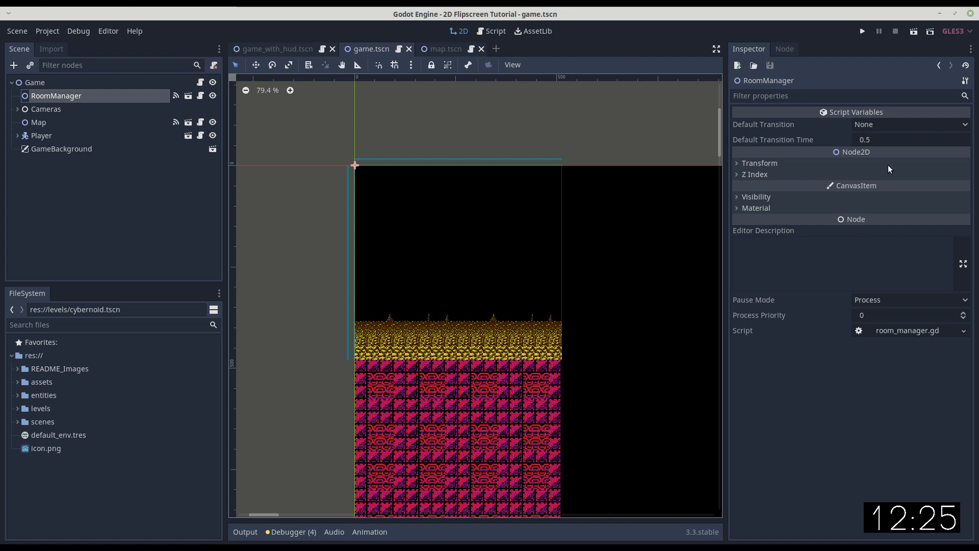
left_click(889, 126)
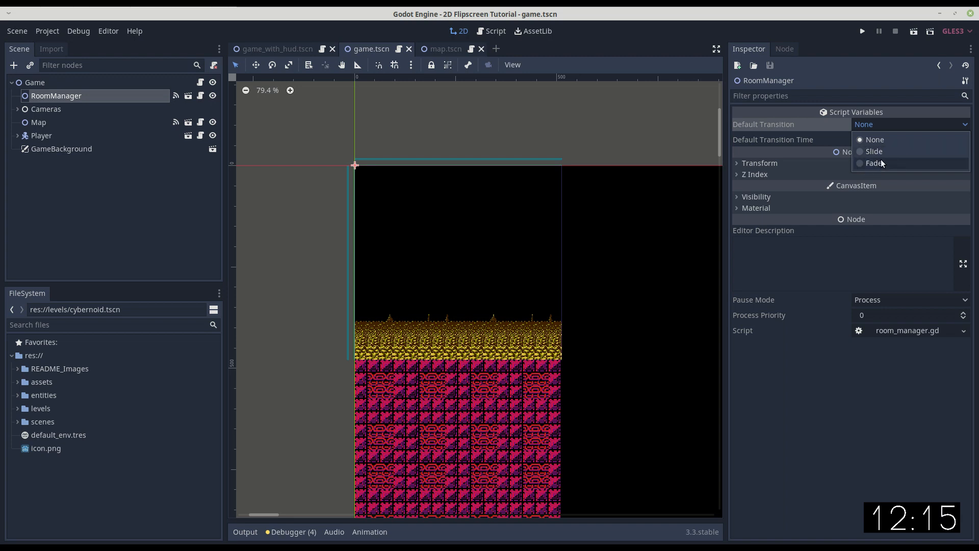
left_click(858, 97)
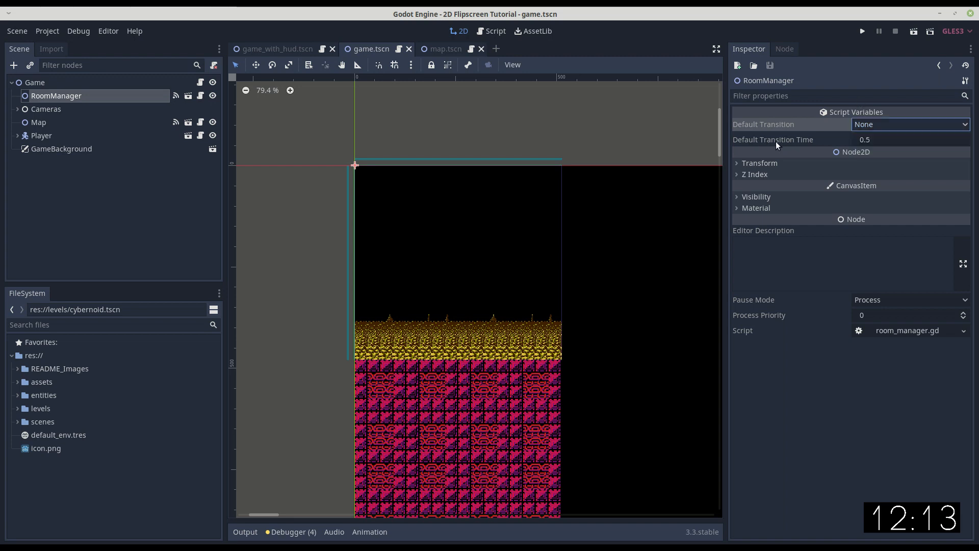
left_click(872, 127)
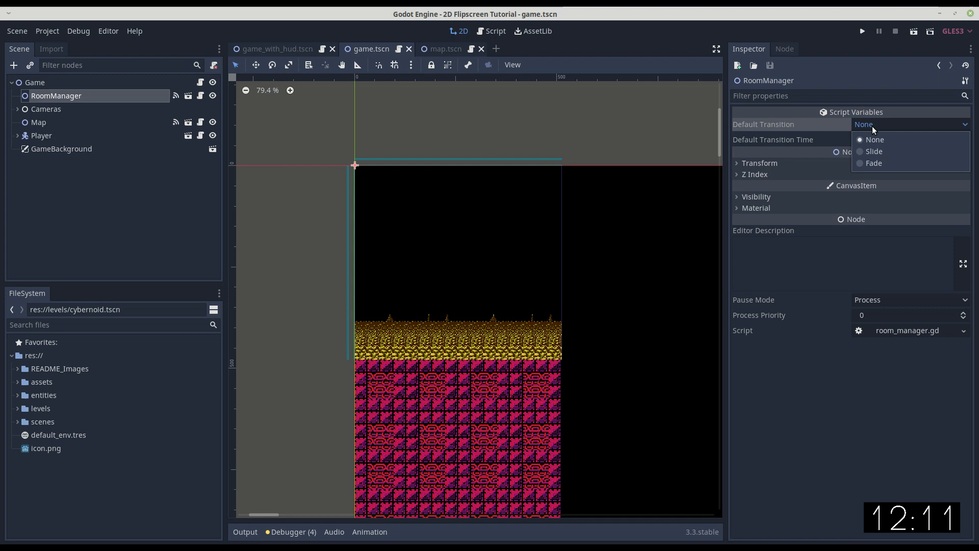
left_click(852, 96)
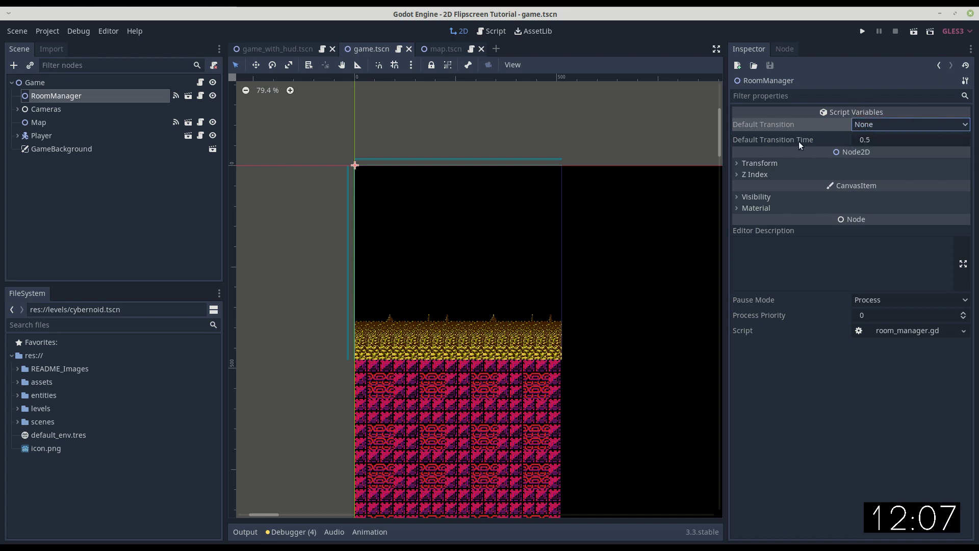
Set the Map node's Start Room to 11.
left_click(25, 122)
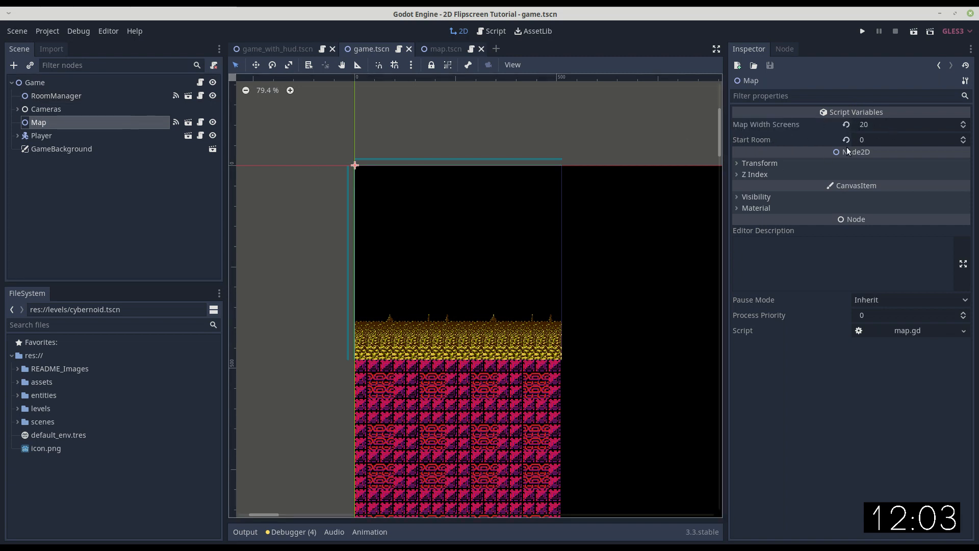
left_click(875, 138)
type("11")
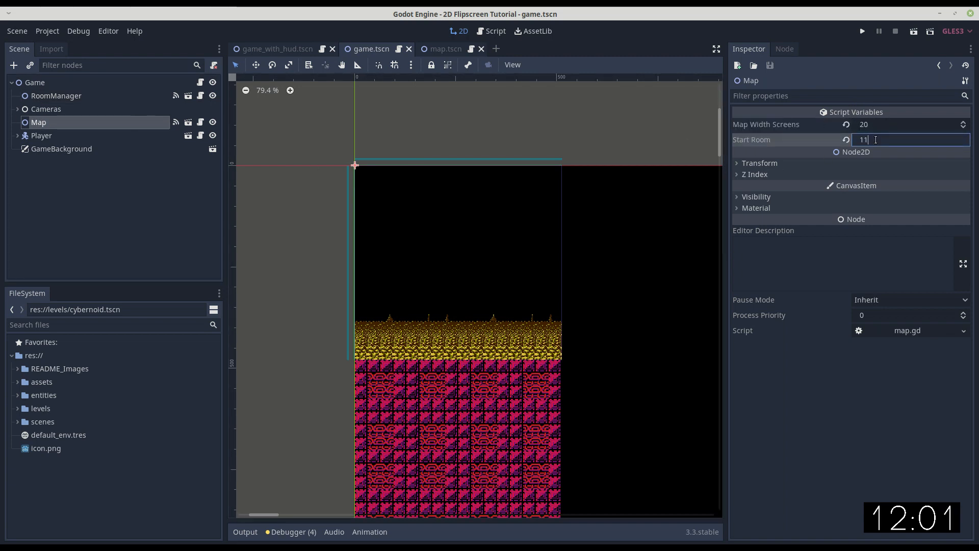
key("Return")
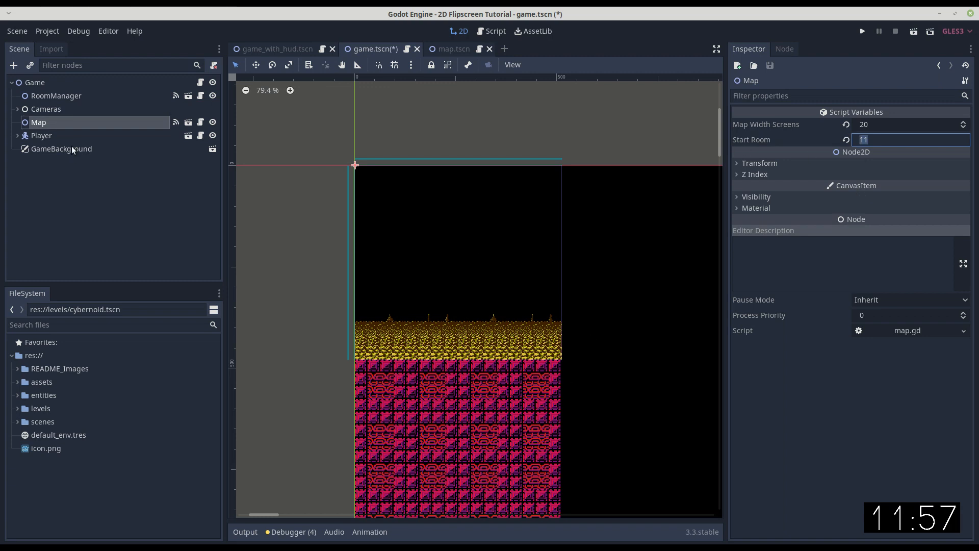
Review the Camera2DFlip and Camera2DScroller properties, including the scroller camera's Limit and Drag Margin values.
left_click(16, 110)
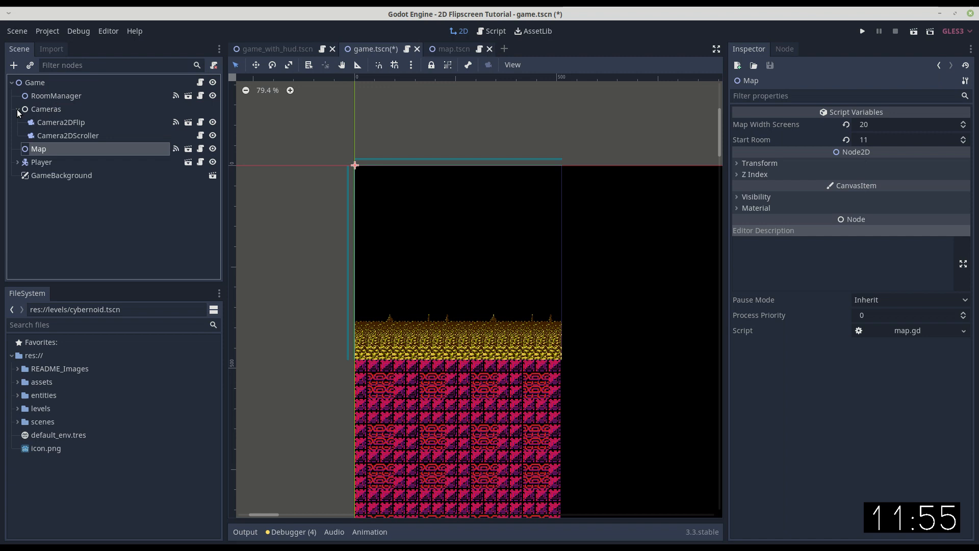
left_click(67, 122)
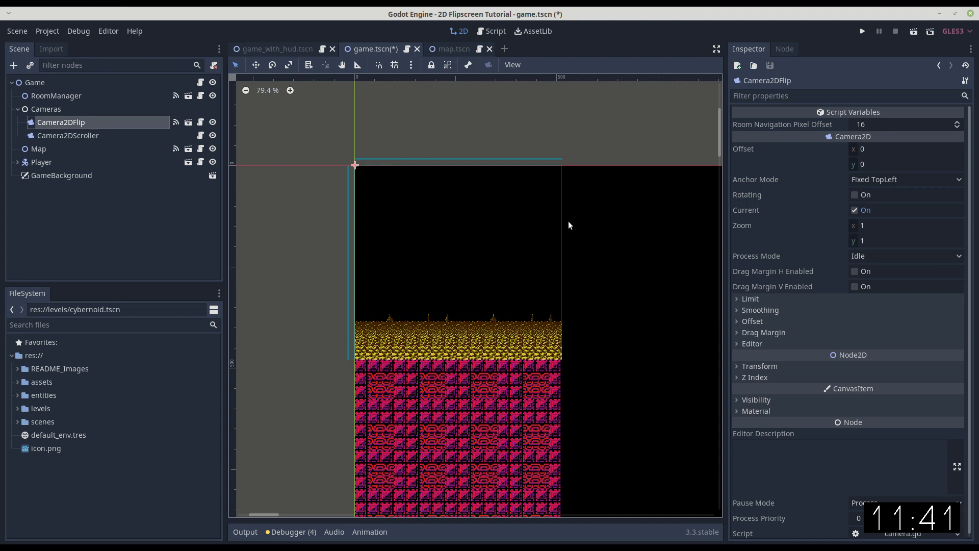
scroll(557, 345, "up", 1)
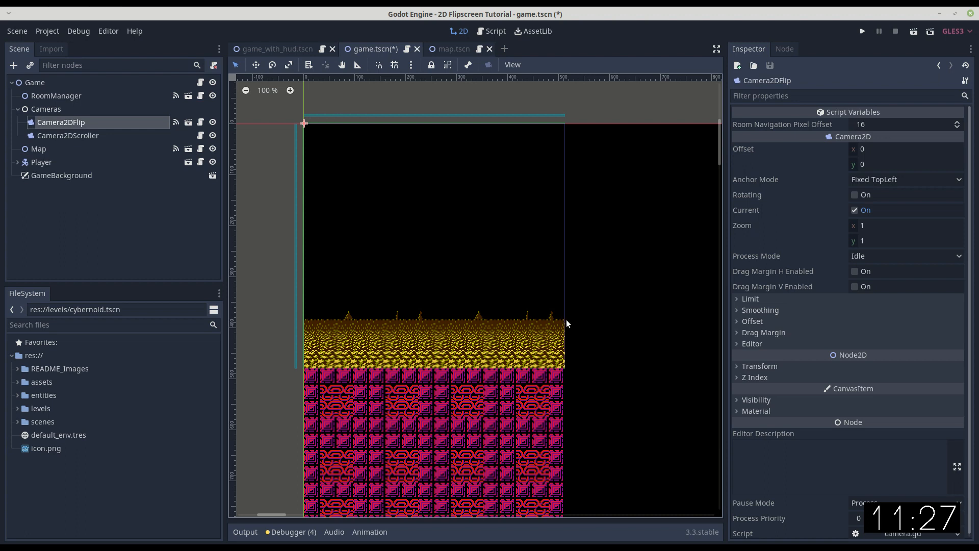
left_click(68, 135)
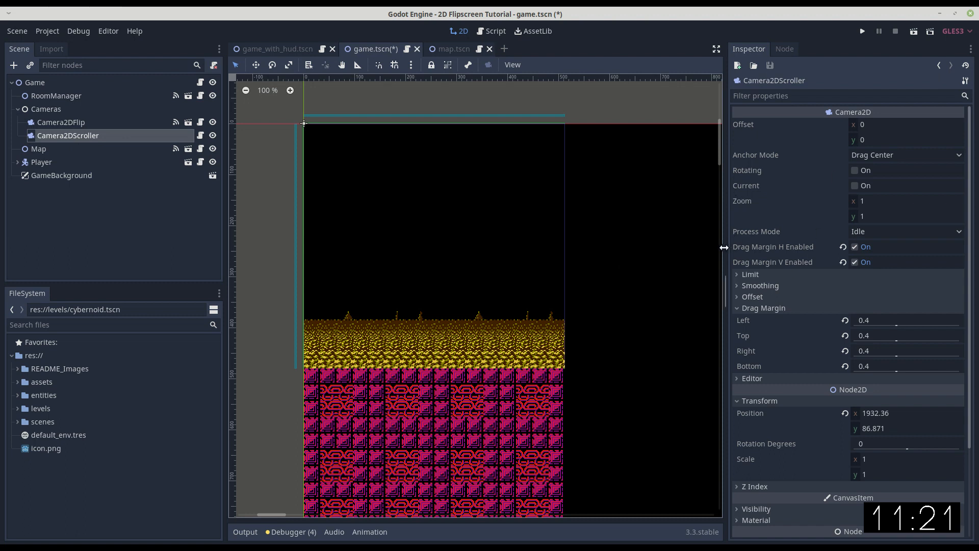
left_click_drag(726, 246, 679, 246)
scroll(831, 291, "down", 3)
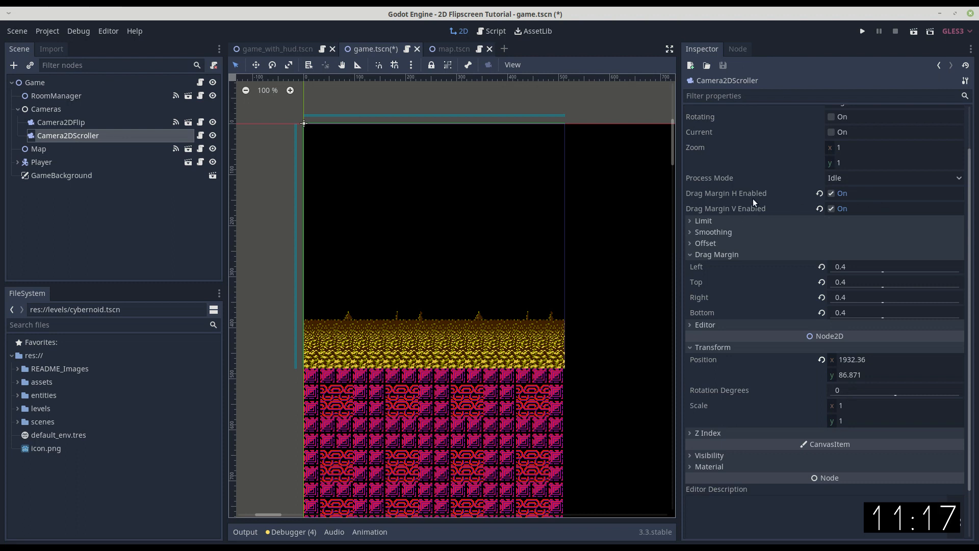
left_click(690, 220)
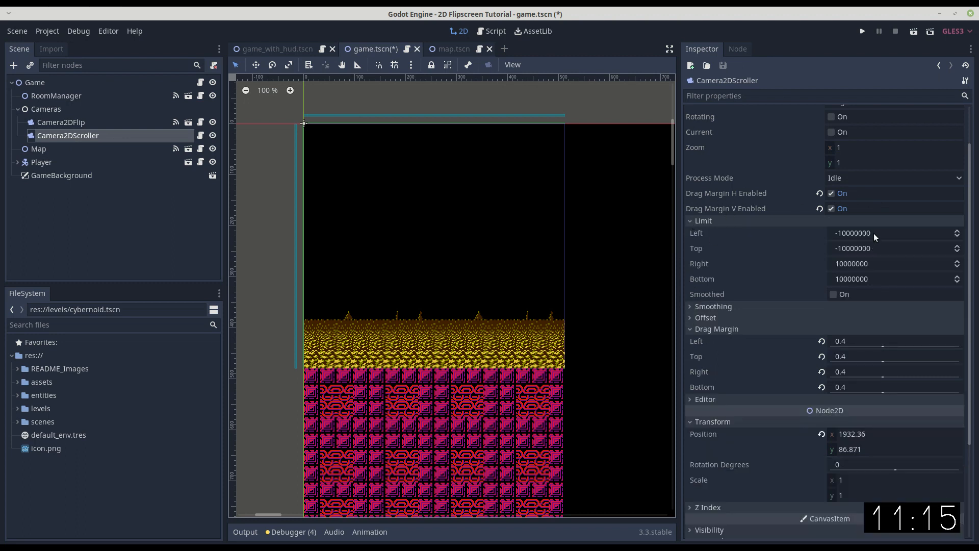
left_click(690, 221)
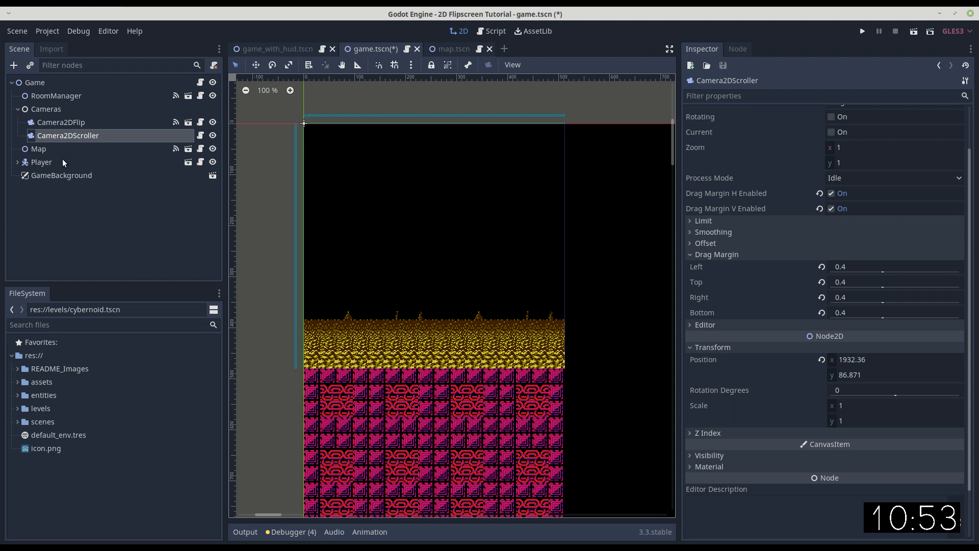
Open the GameBackground scene and examine its ColorRect's color, anchors and size.
left_click(56, 176)
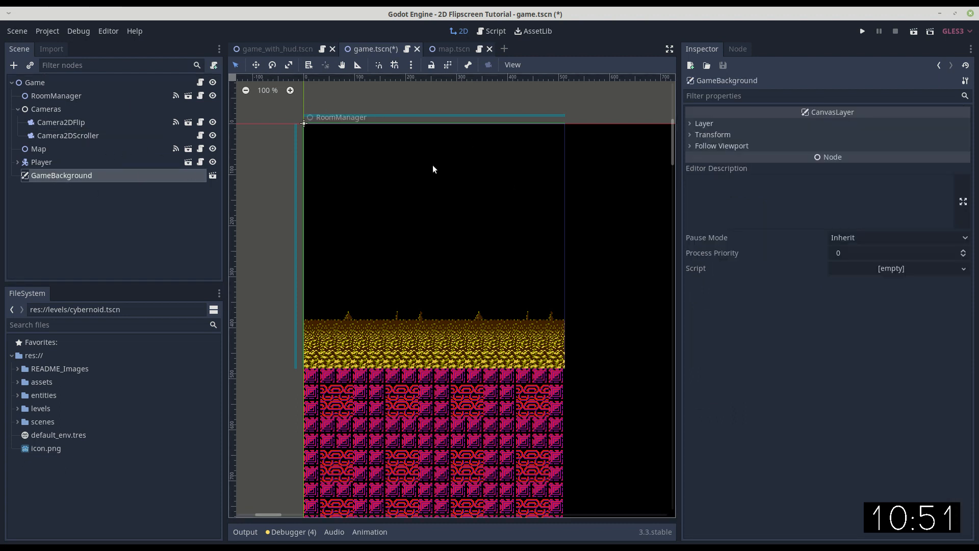
scroll(423, 215, "down", 5)
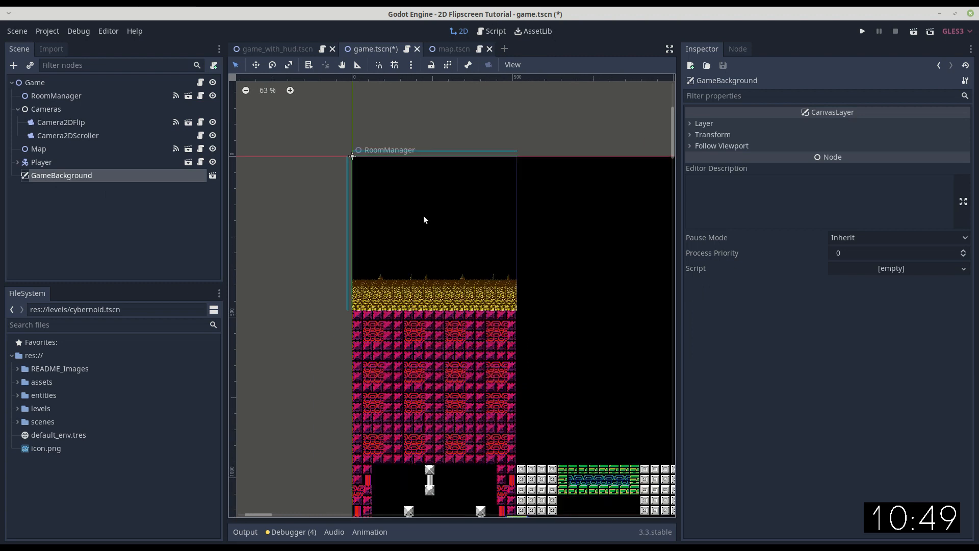
left_click(212, 175)
left_click(51, 97)
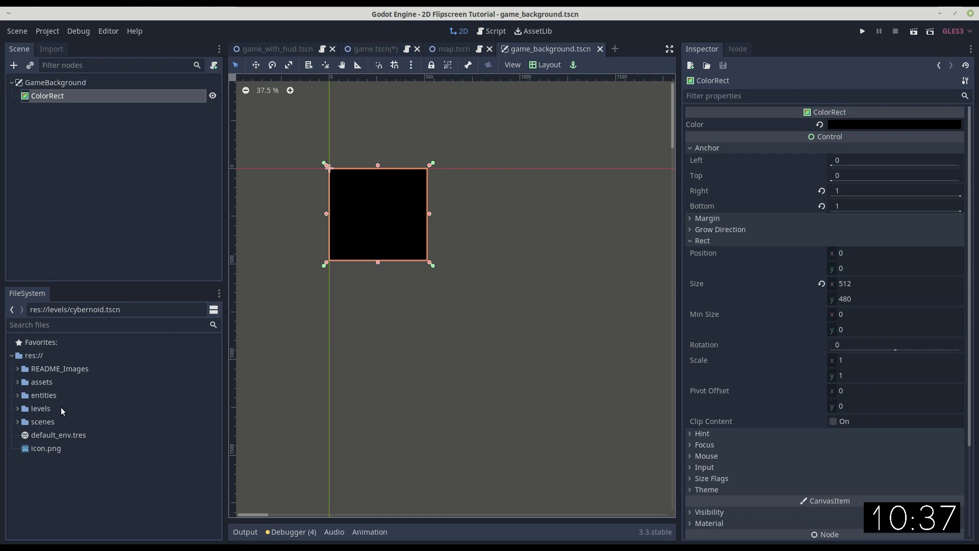
View the res://levels/metroid_nobg.tscn level without its background, and return to the game.tscn scene.
left_click(17, 396)
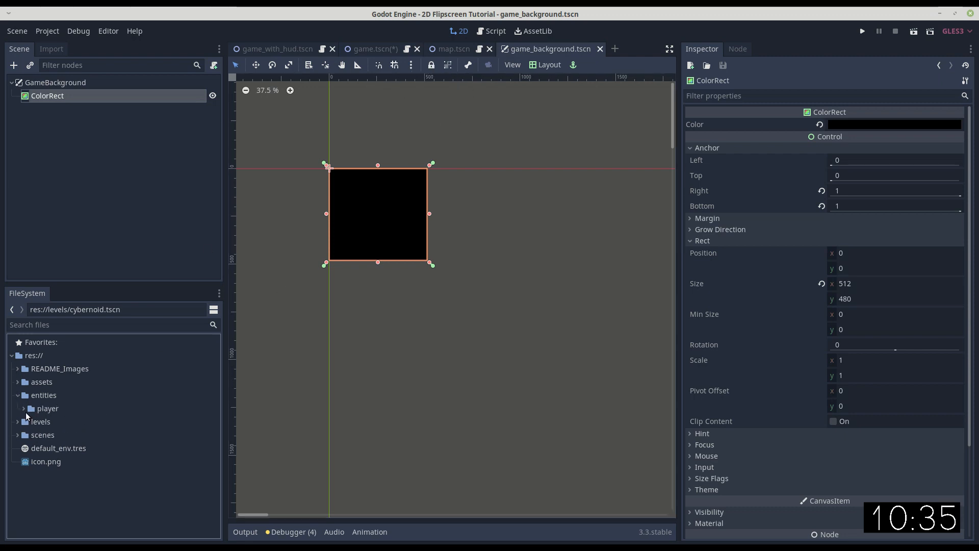
left_click(17, 422)
double_click(69, 475)
scroll(417, 232, "down", 1)
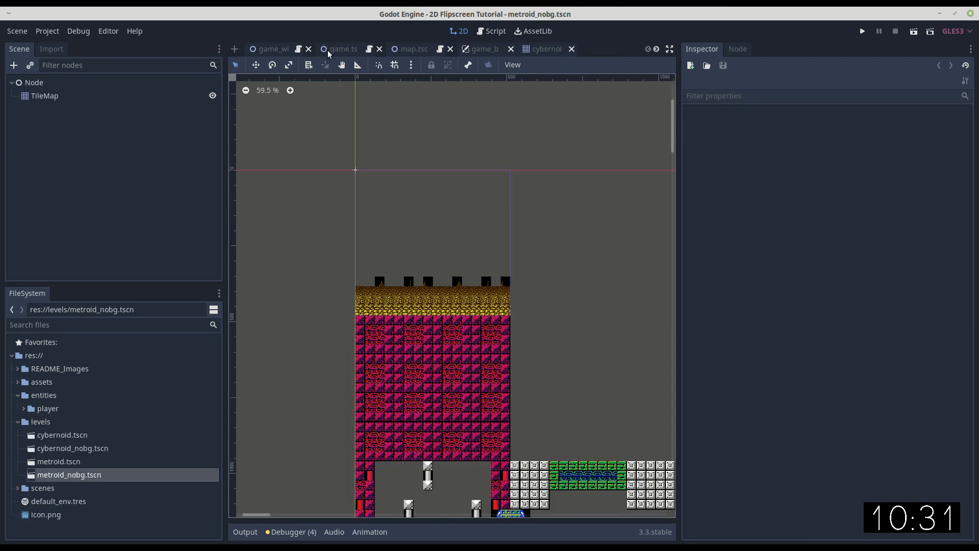
left_click(331, 49)
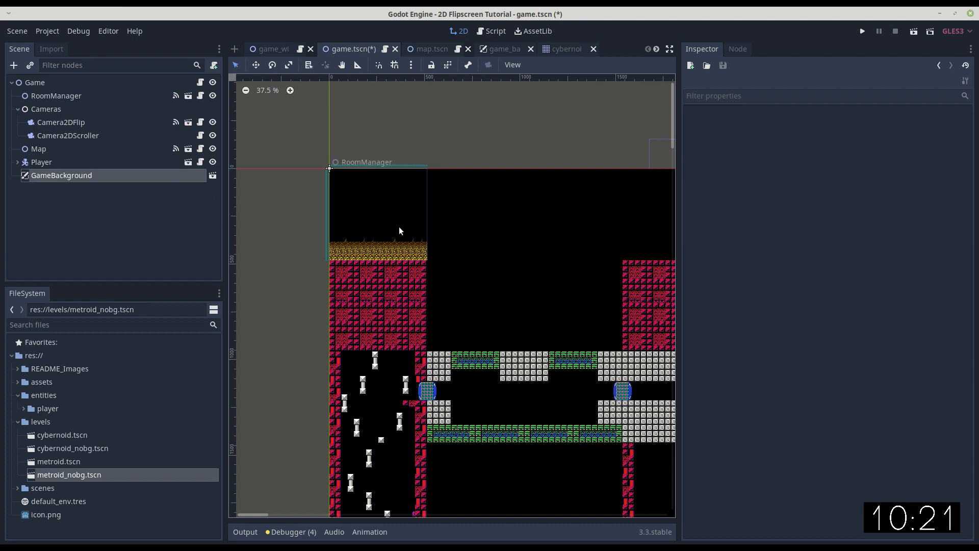
Set the Player node's Z Index to 1.
left_click_drag(678, 235, 878, 234)
left_click(41, 162)
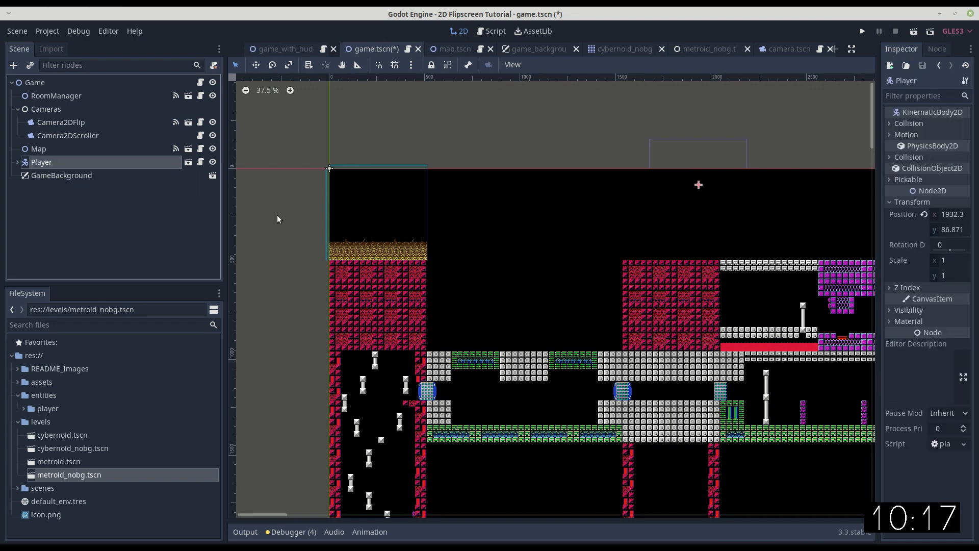
left_click_drag(879, 311, 777, 312)
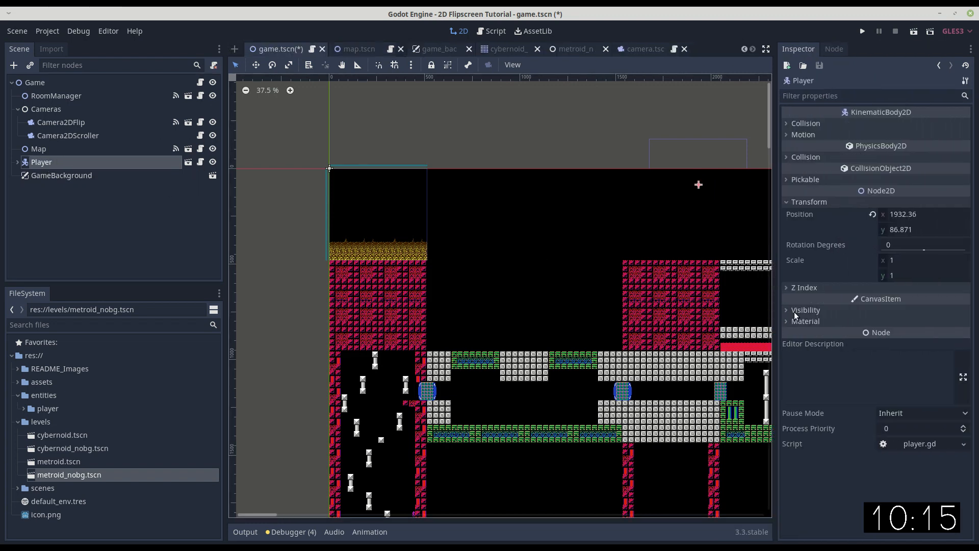
left_click(785, 287)
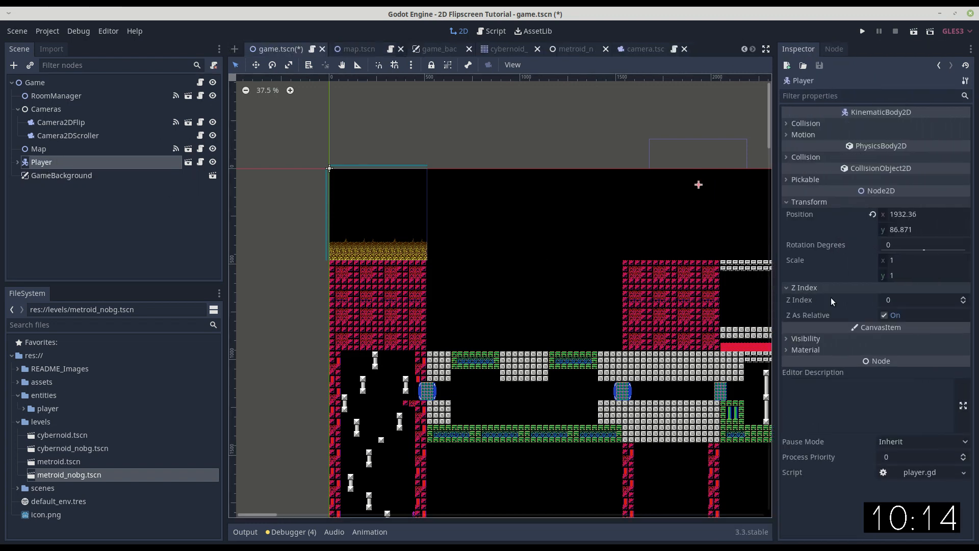
left_click(963, 299)
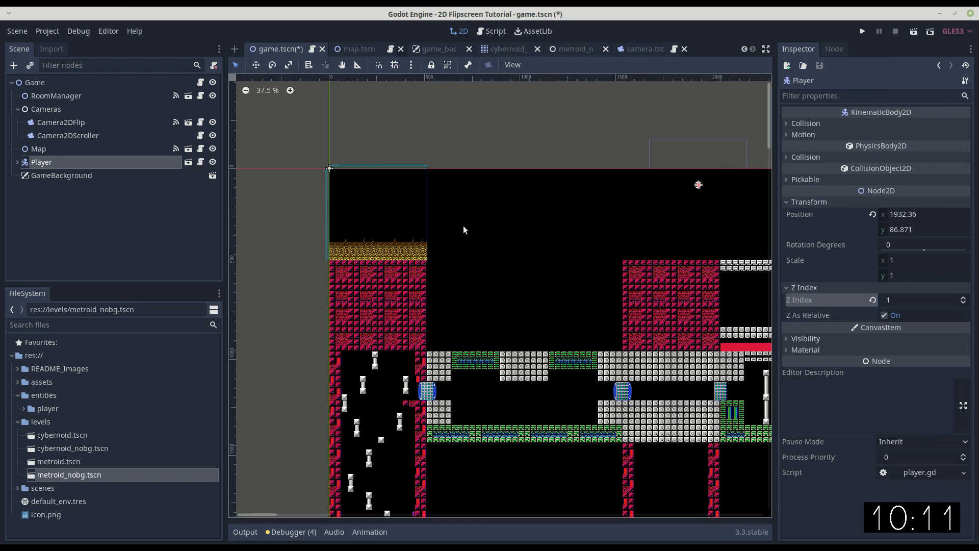
Move the Player into the upper part of the narrow yellow-lined shaft, at about x 5888.5, y 51.7.
middle_click_drag(665, 259, 408, 280)
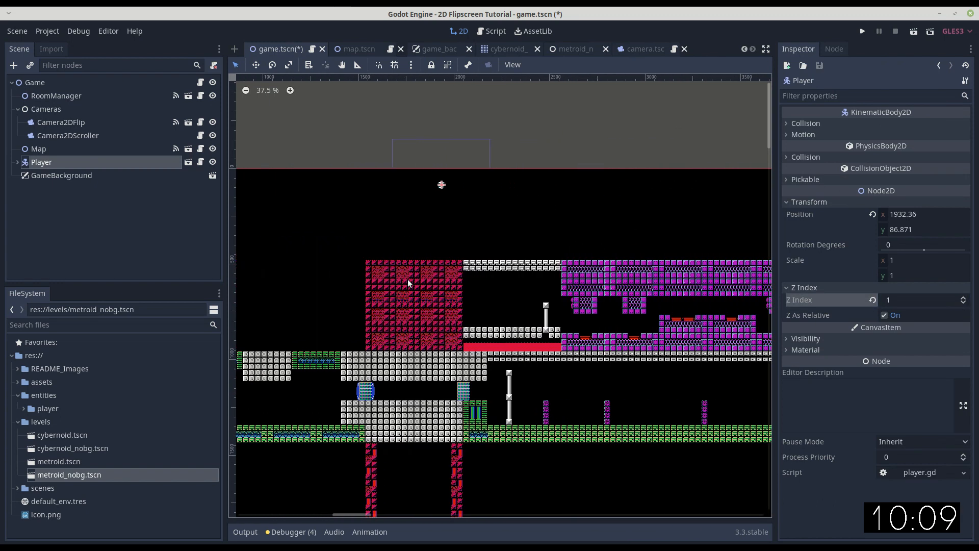
left_click(256, 65)
scroll(560, 228, "down", 3)
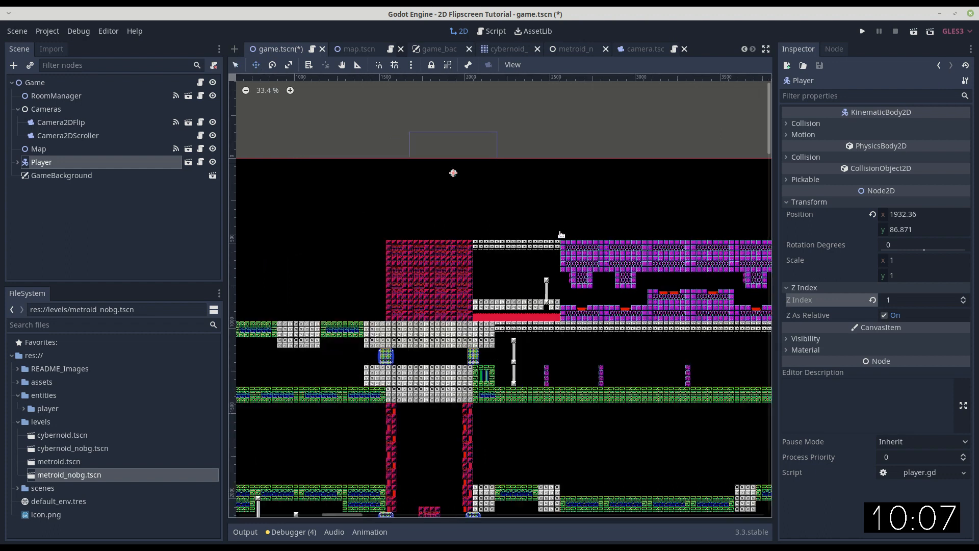
scroll(559, 228, "down", 5)
middle_click_drag(671, 189, 460, 239)
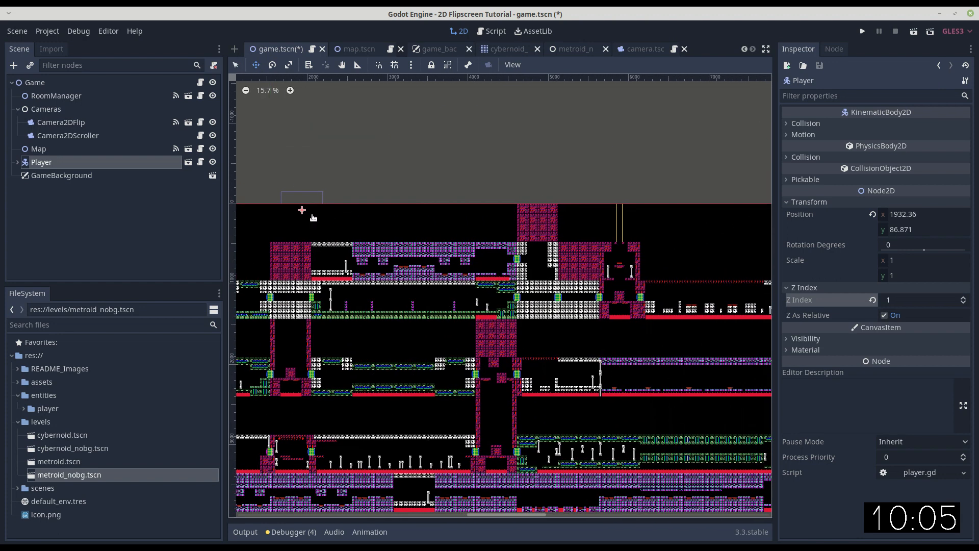
left_click_drag(303, 211, 620, 214)
scroll(620, 214, "up", 20)
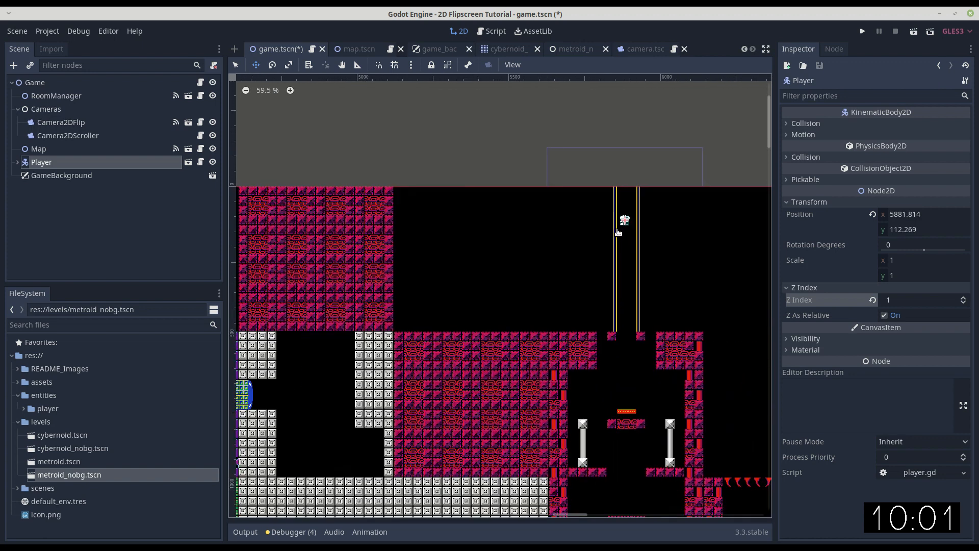
left_click_drag(623, 220, 626, 202)
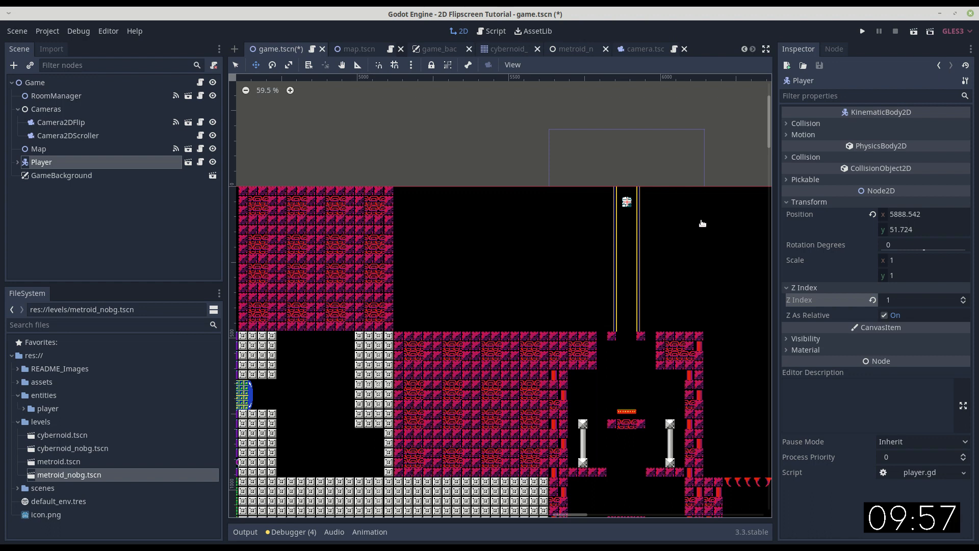
Open the Map scene and bring up the _ROOM_DATA dictionary in its map.gd script.
middle_click_drag(531, 280, 526, 226)
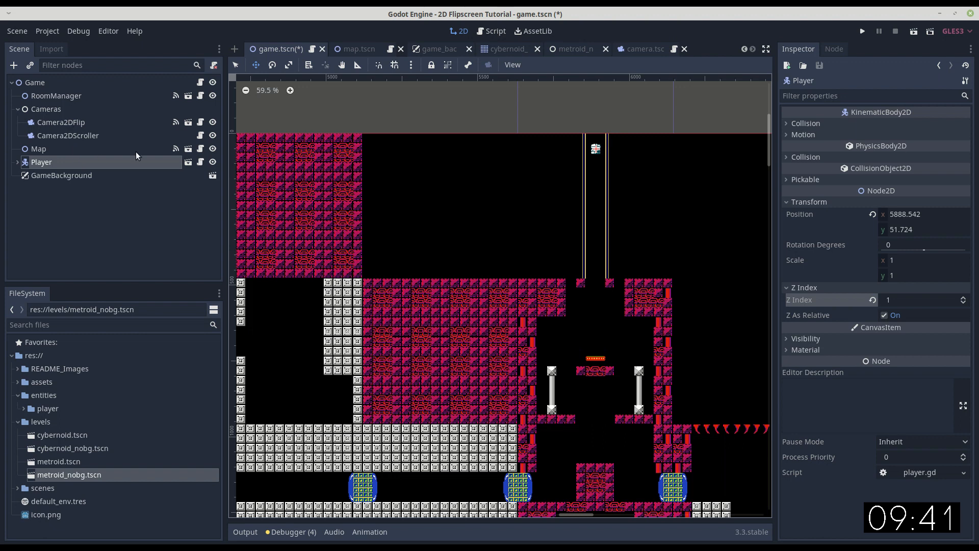
left_click(188, 148)
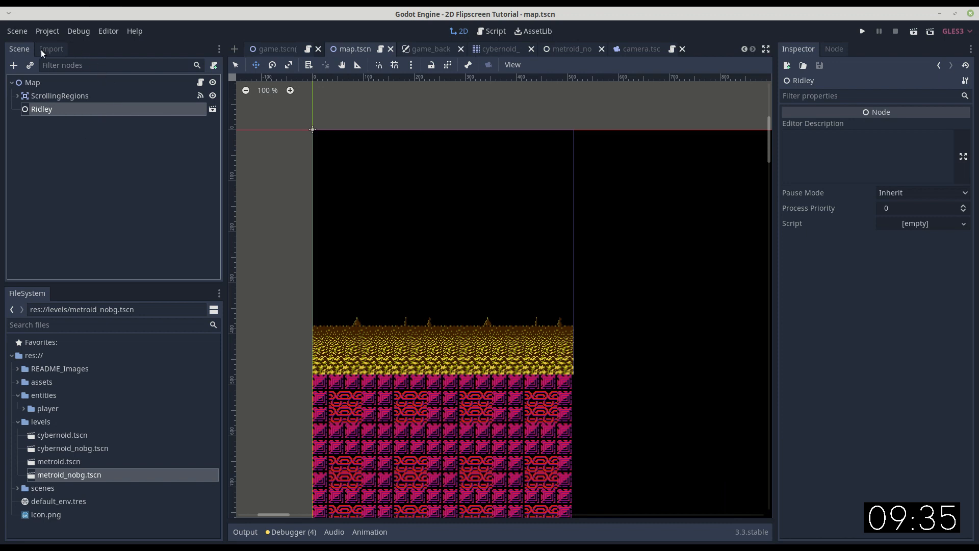
left_click(46, 122)
left_click(43, 109)
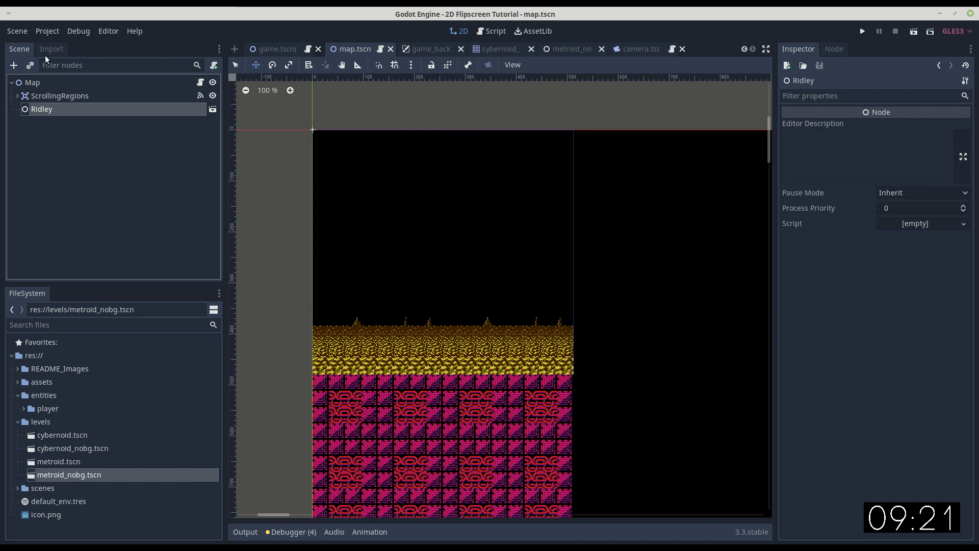
left_click(200, 82)
scroll(539, 265, "down", 5)
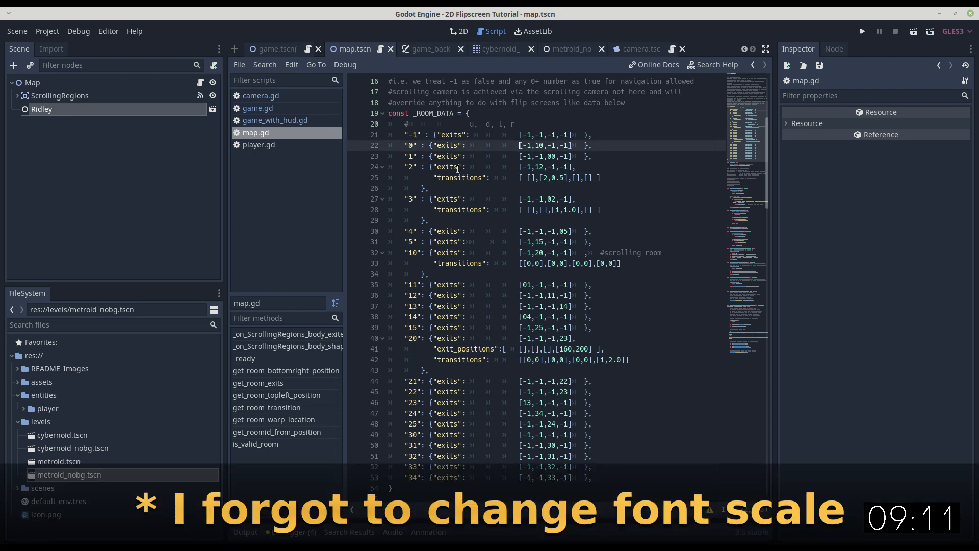
Align the u, d, l, r header comment in _ROOM_DATA with the exits arrays below it.
double_click(444, 231)
left_click(410, 230)
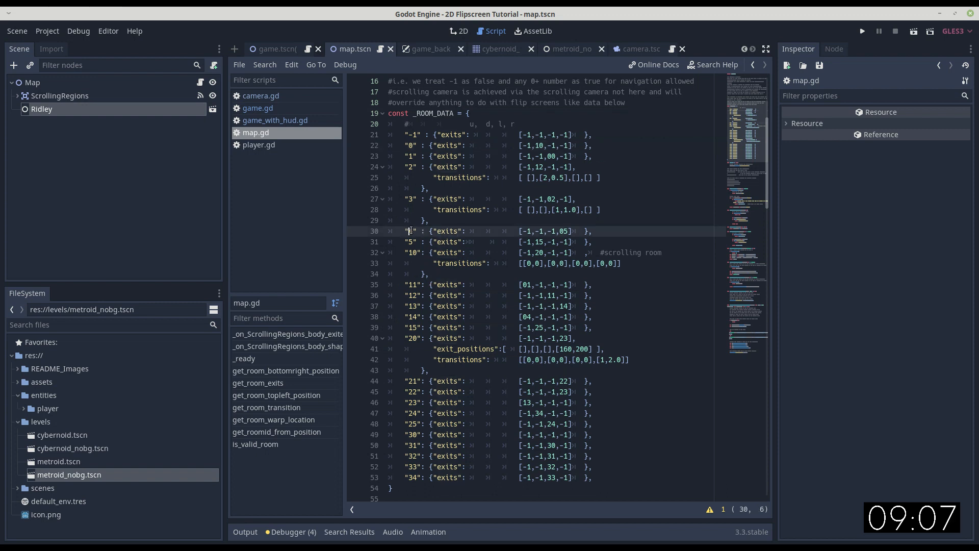
double_click(446, 285)
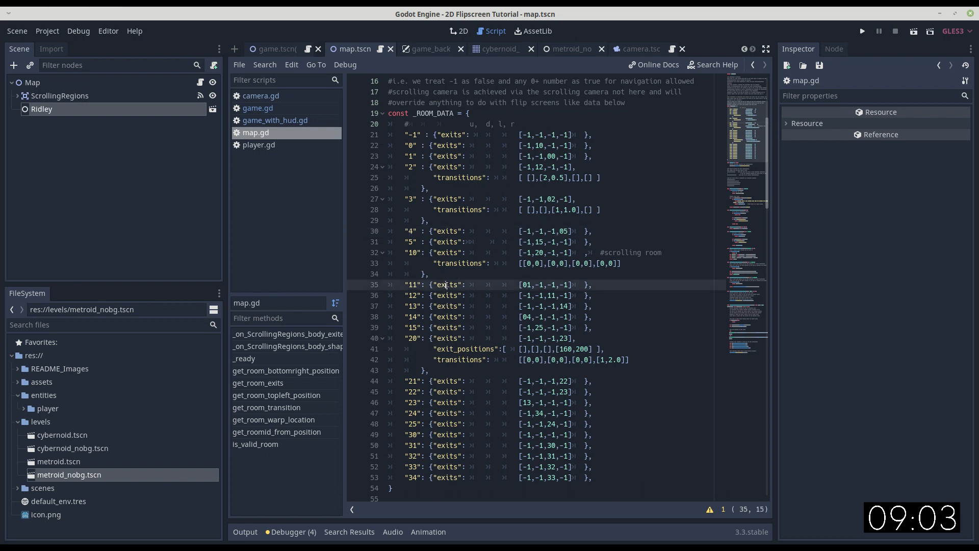
left_click(442, 295)
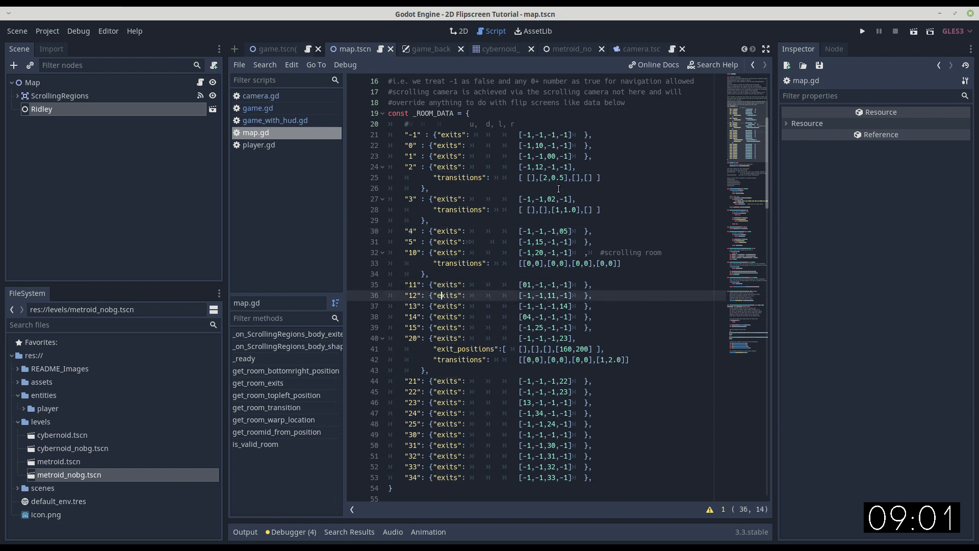
left_click(469, 125)
key("Tab")
key("Tab")
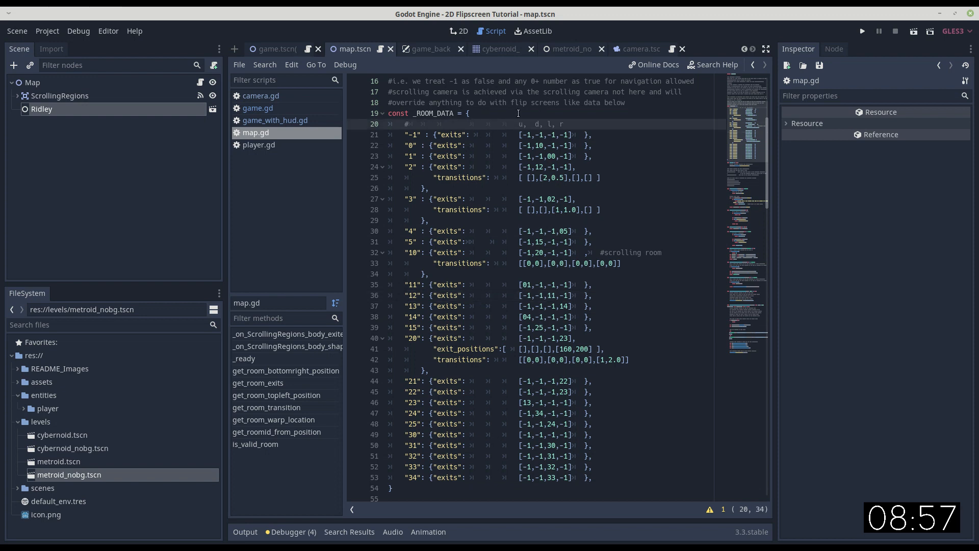
Examine the exits arrays of the first rooms and the transitions entry of room 2 in _ROOM_DATA.
left_click_drag(519, 134, 572, 134)
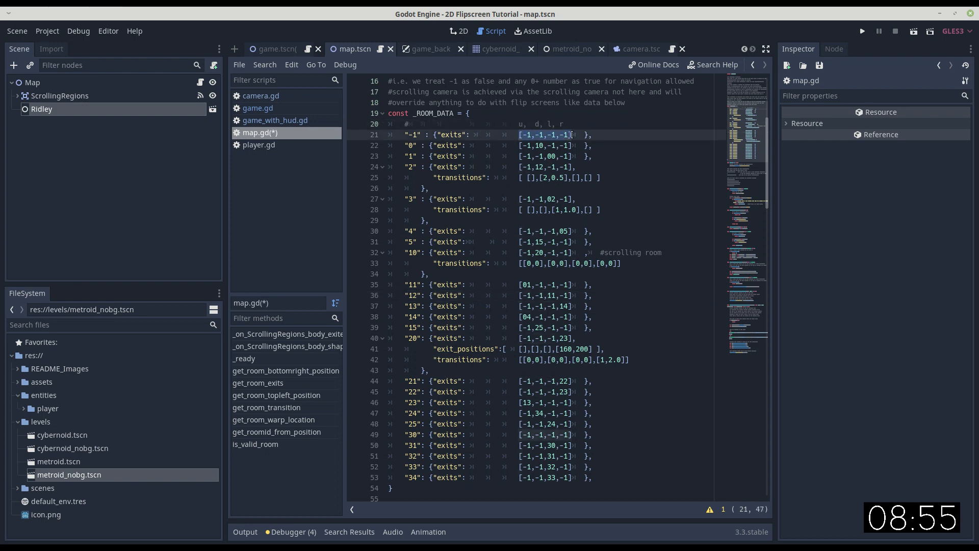
left_click(440, 155)
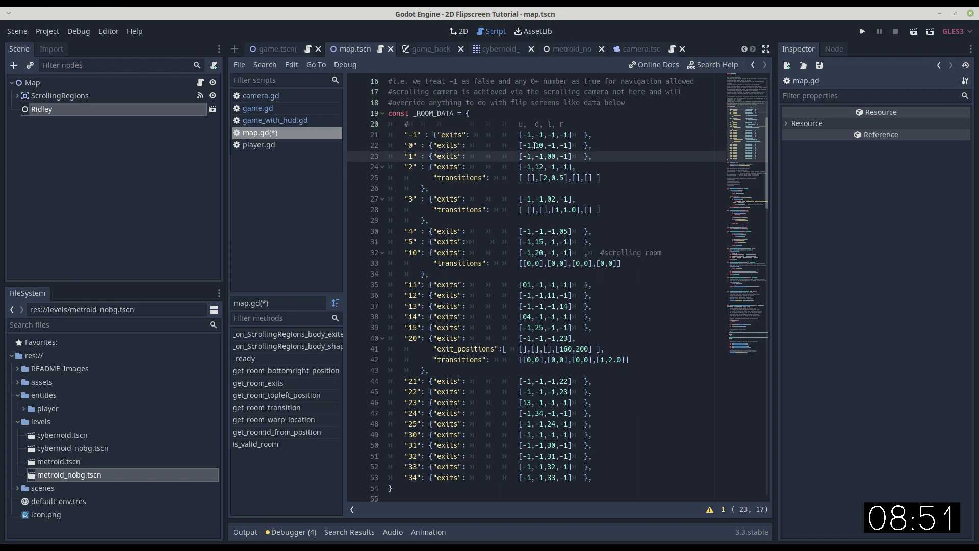
left_click(541, 146)
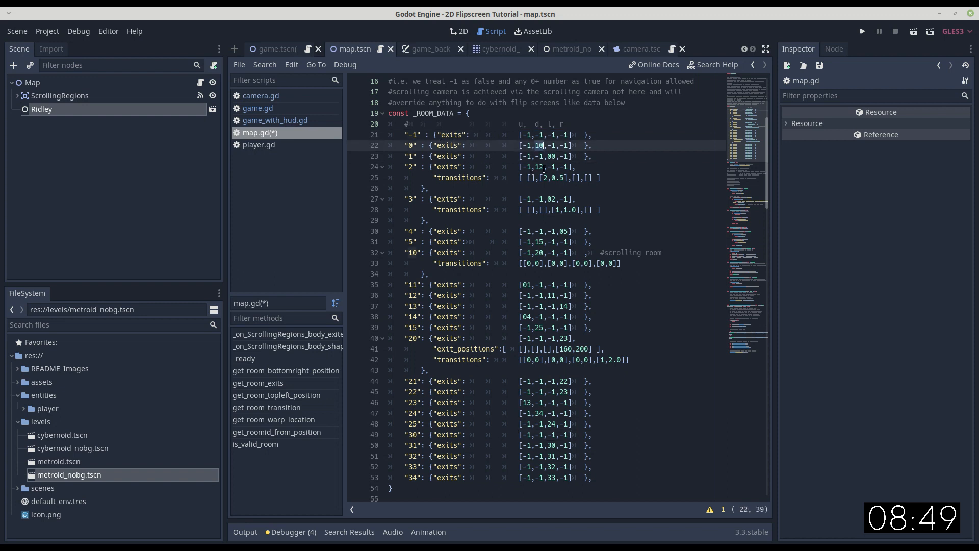
left_click(554, 146)
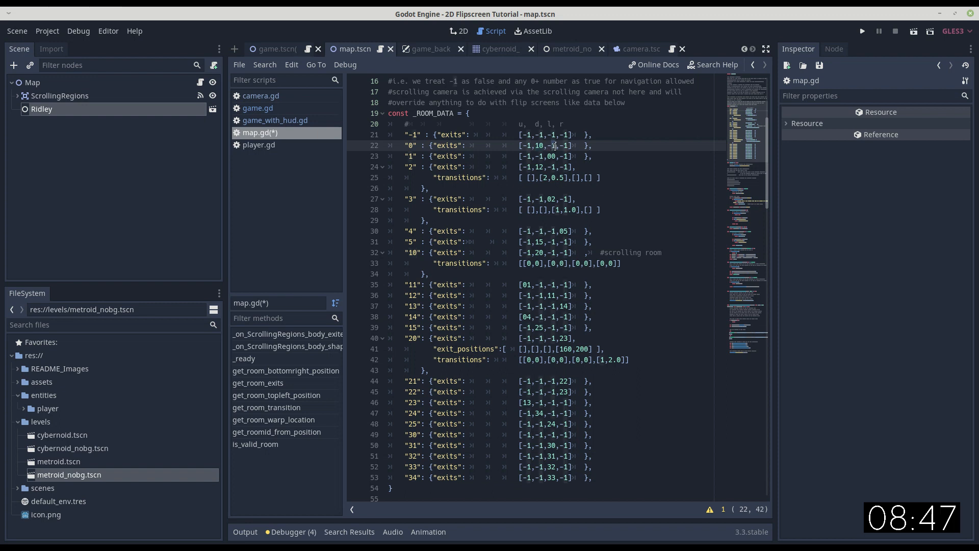
left_click_drag(432, 178, 490, 178)
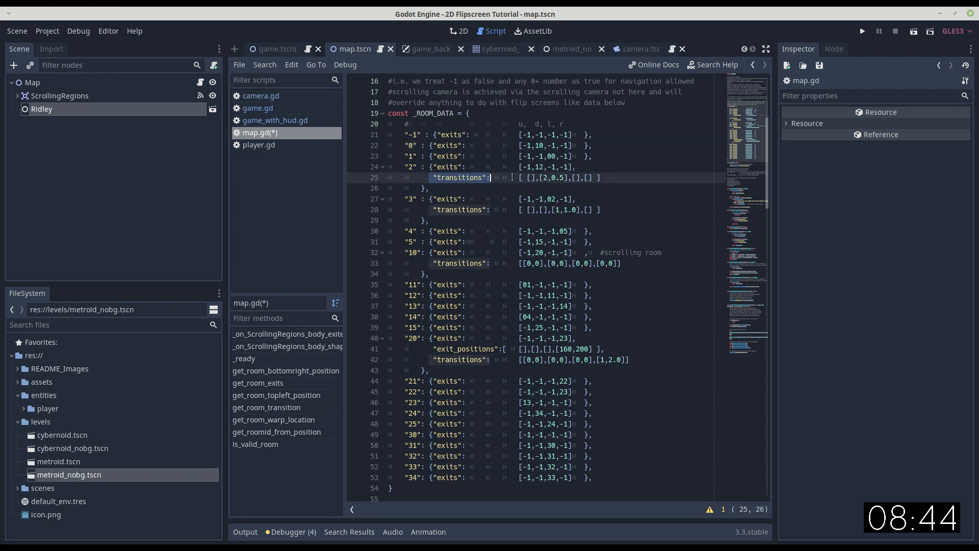
left_click(541, 177)
left_click_drag(540, 178, 568, 177)
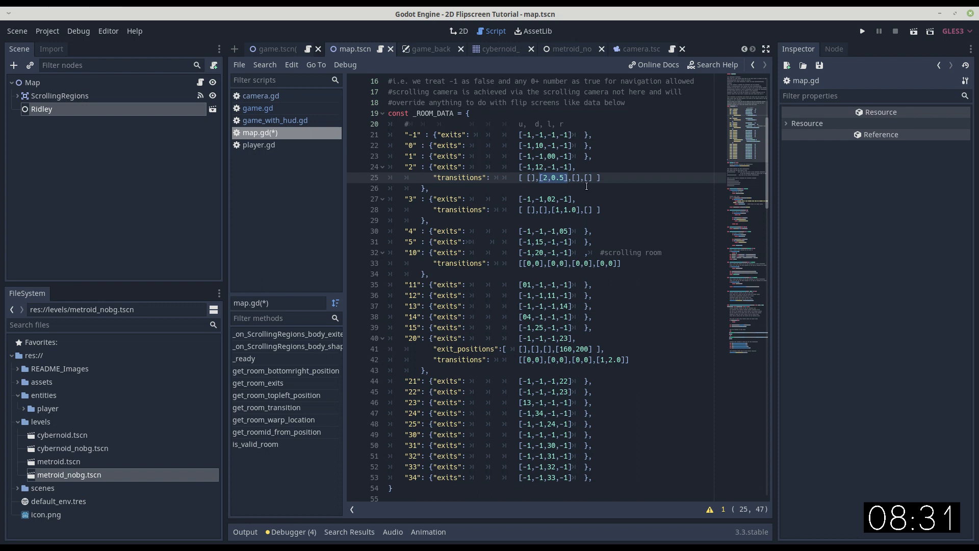
left_click(547, 177)
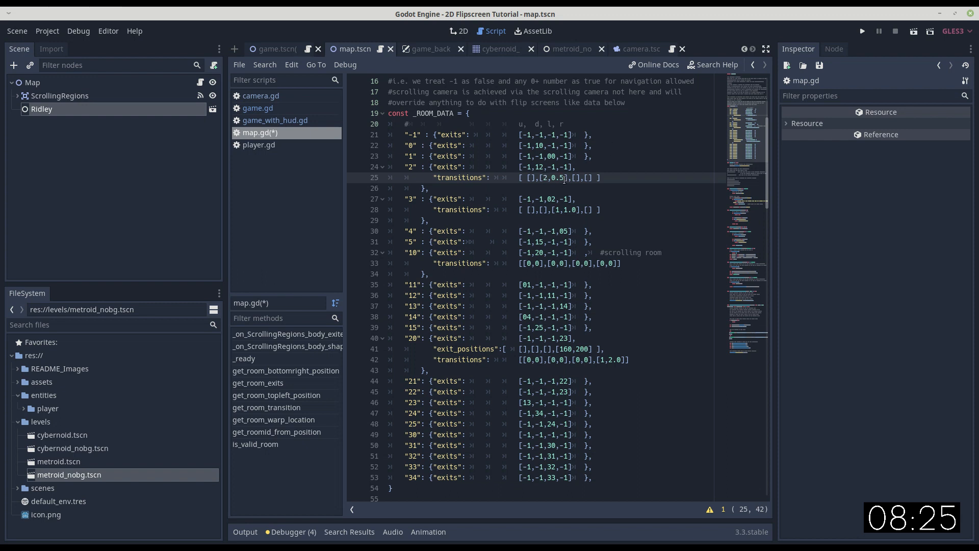
left_click_drag(564, 177, 548, 178)
left_click(530, 199)
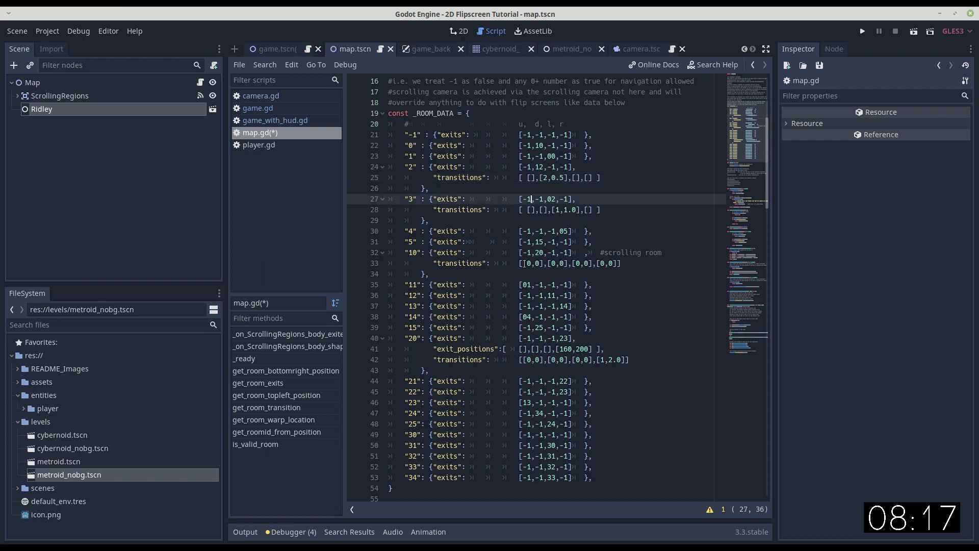
Examine the exit_positions and transitions entries of room 20 in _ROOM_DATA.
left_click_drag(437, 349, 487, 350)
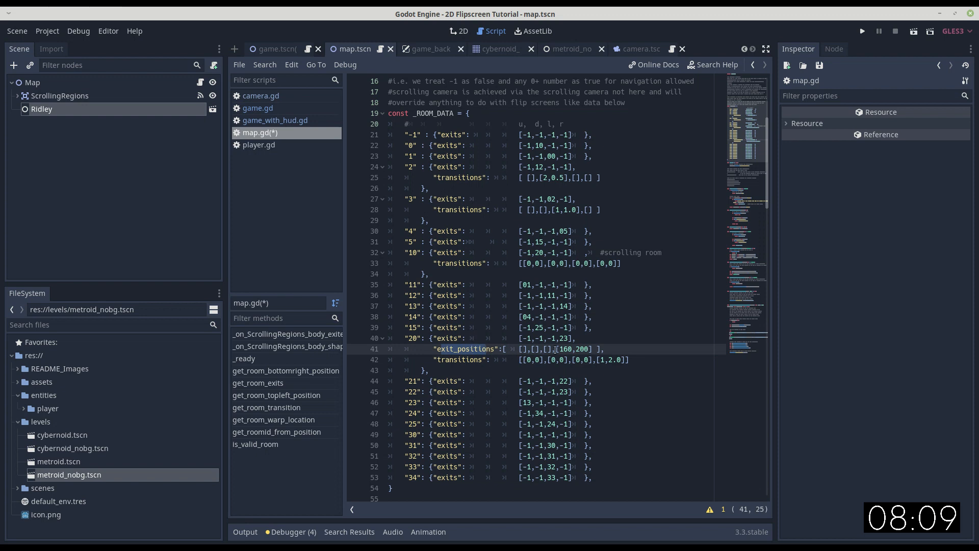
left_click_drag(556, 349, 592, 349)
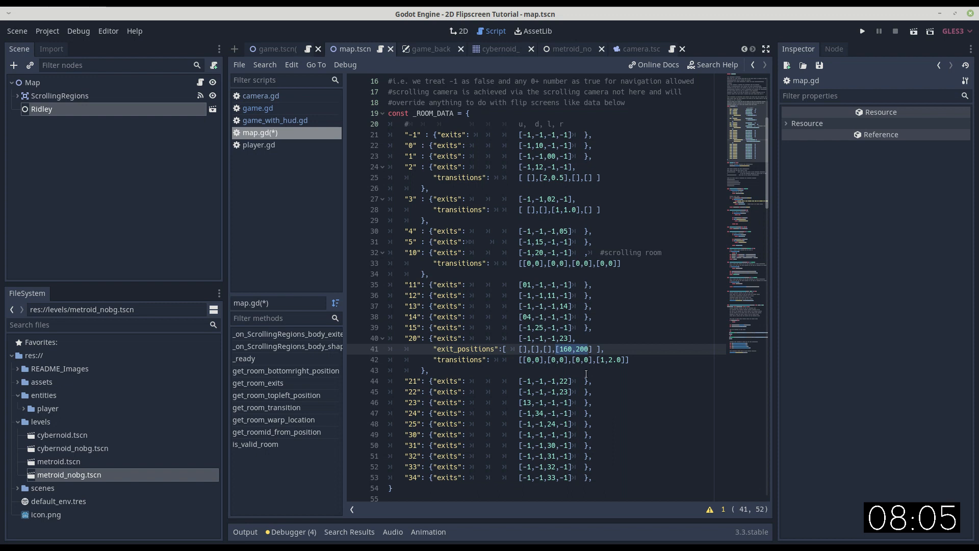
left_click(552, 359)
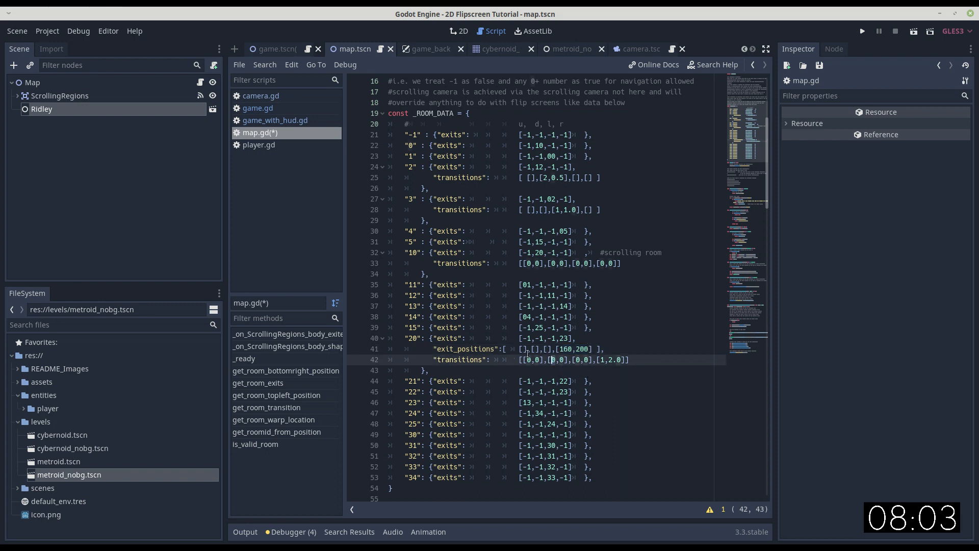
left_click_drag(555, 349, 590, 348)
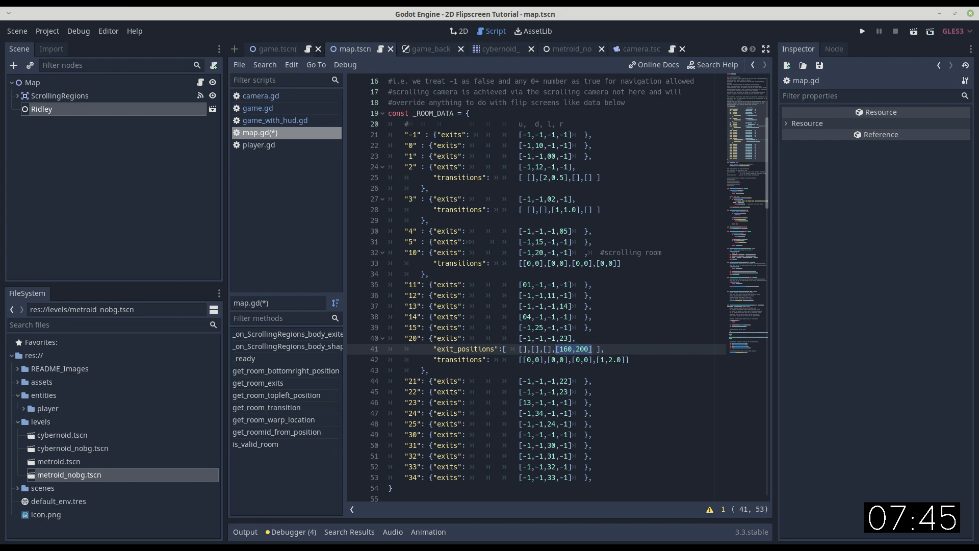
Replace _ROOM_DATA with exits "-1" [-1,-1,-1,-1], "11" [-1,31,-1,-1], "31" [11,51,-1,-1], "51" [31,-1,50,52], "50" [-1,-1,-1,51] and "52" [-1,-1,51,-1].
left_click_drag(402, 489, 375, 108)
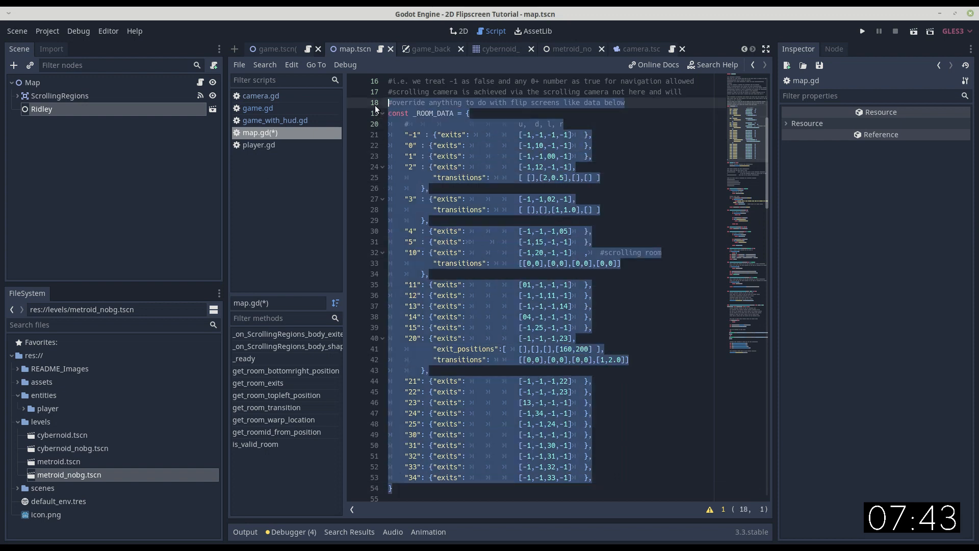
type("#override anything to do with flip screens like data below const _ROOM_DATA = { \t#\t\t\t\tu,  d, l, r \t\"-1\" : {\"exits\": [-1,-1,-1,-1]\t}, \t\"11\" : {\"exits\": [-1,31,-1,-1]\t}, \t\"31\" : {\"exits\": [11,51,-1,-1]\t}, \t\"51\" : {\"exits\": [31,-1,50,52]\t}, \t\"50\" : {\"exits\": [-1,-1,-1,51]\t}, \t\"52\" : {\"exits\": [-1,-1,51,-1]\t} }")
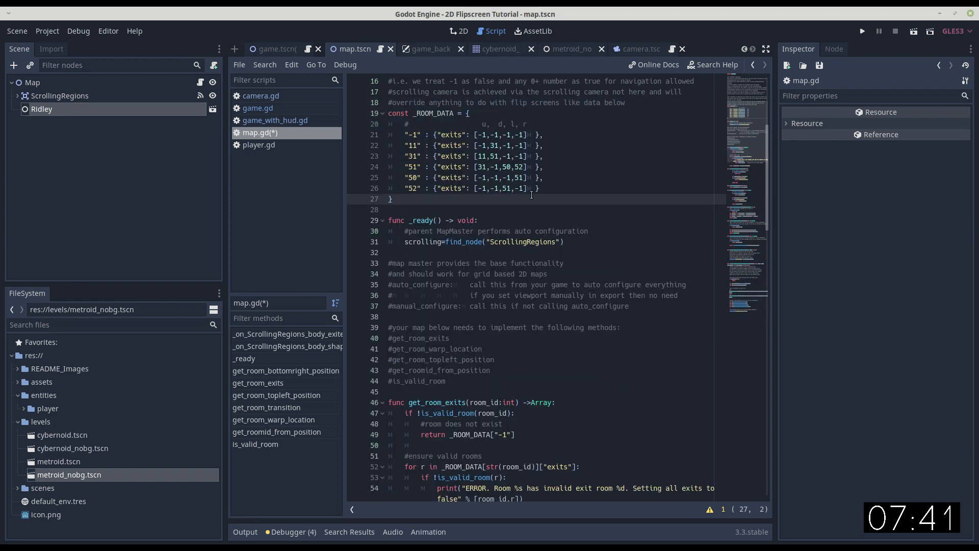
scroll(494, 196, "up", 1)
scroll(465, 223, "up", 2)
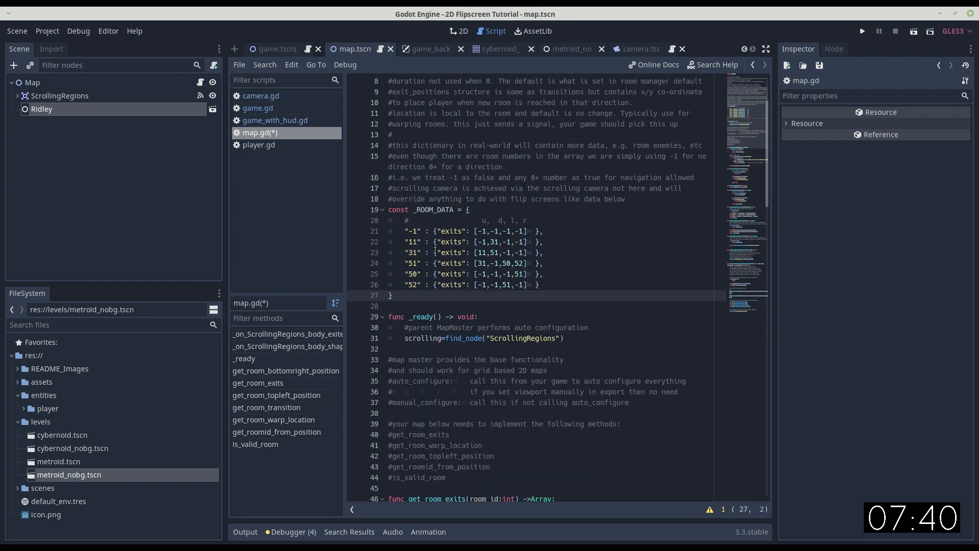
Check the up, down, left and right exits of rooms 11, 31, 51 and 50 in the new _ROOM_DATA.
left_click(496, 242)
key("Down")
key("Down")
key("Left")
key("Left")
key("Left")
left_click(495, 274)
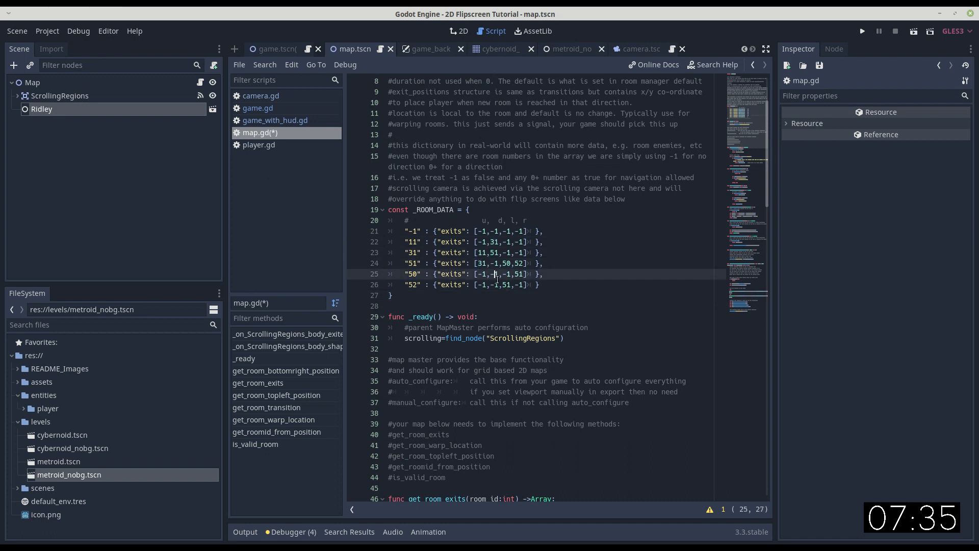
Run the game, move the player around the room below the shaft and towards its left wall, and quit.
left_click(863, 32)
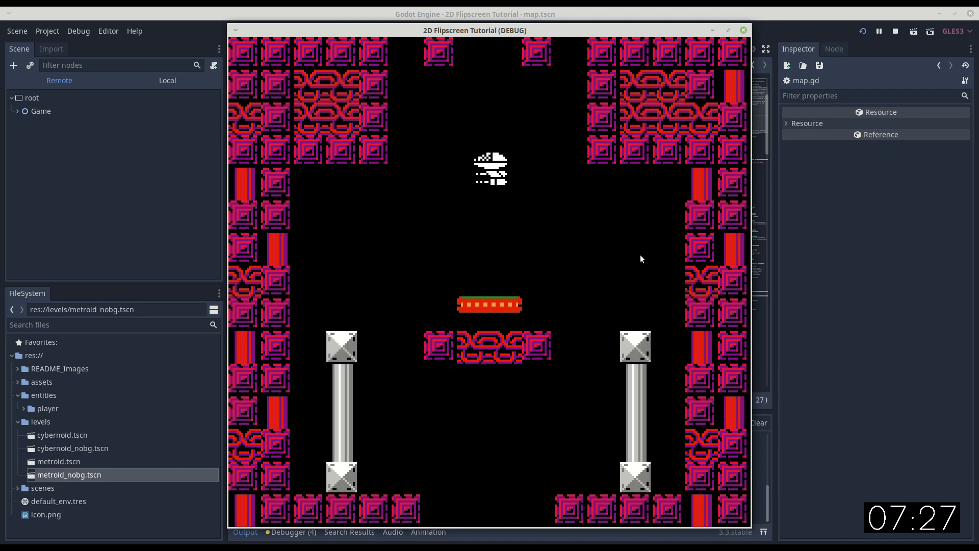
key("Left")
key("Left")
key("Up")
key("Up")
key("Up")
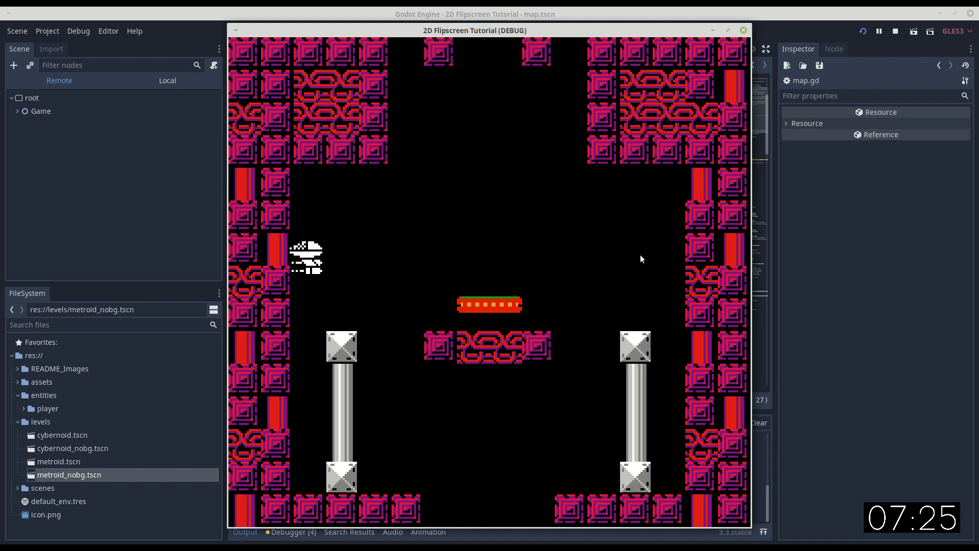
key("Up")
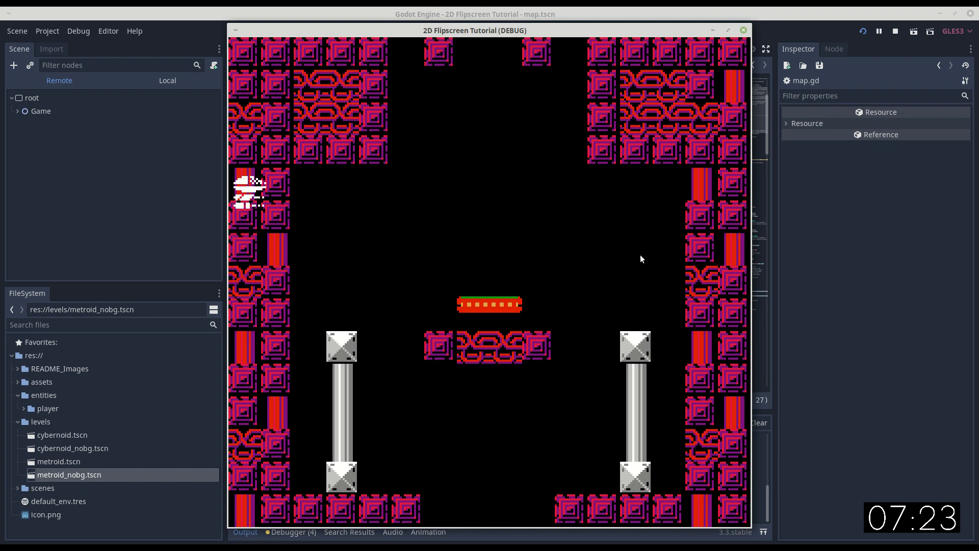
key("Right")
key("Escape")
Add "transitions": [[],[],[1,0.5],[]] to room 51 in _ROOM_DATA, keeping room 50's entry on its own line.
scroll(512, 286, "down", 1)
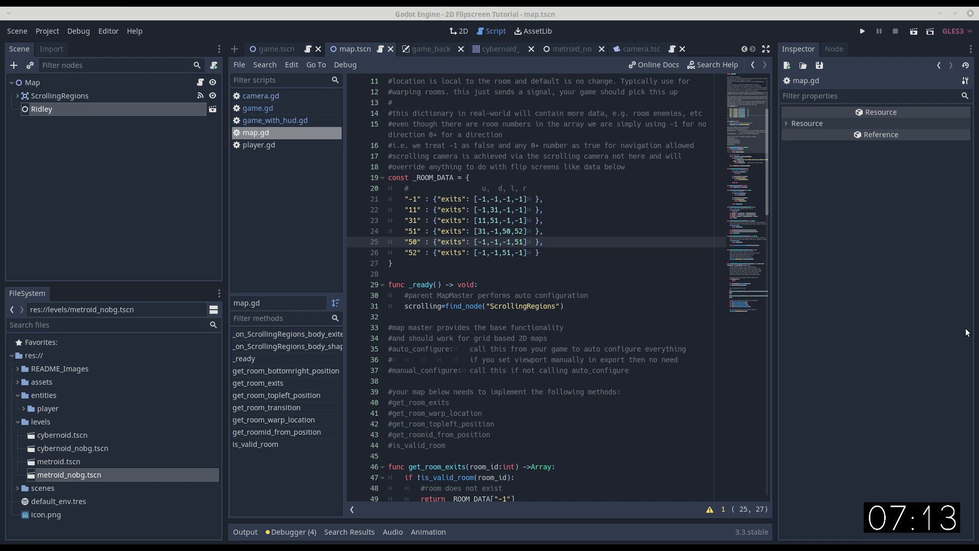
left_click(560, 221)
key("Right")
key("shift+Down")
type("\"51\" : {\"exits\": [31,-1,50,52], \t\t   \"transitions\": [[],[],[1,0.5],[]] \t\t},")
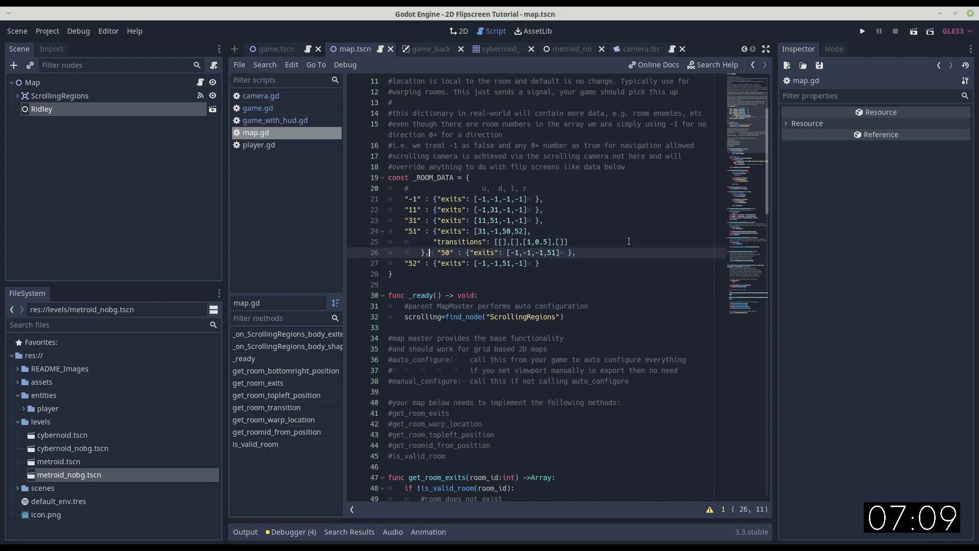
key("Return")
key("BackSpace")
key("BackSpace")
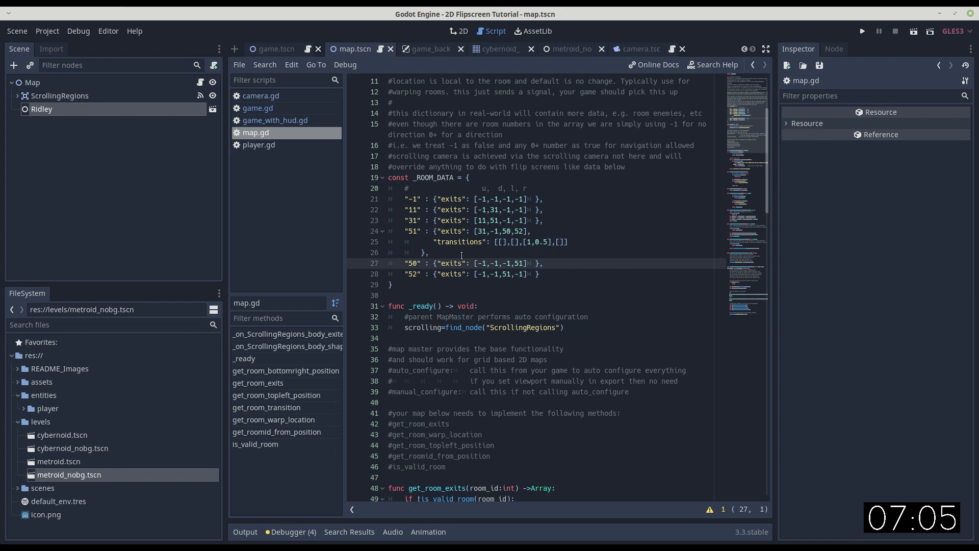
Check room 51's left transition values, and view the shaft, its lower rooms and the adjoining door corridors on the map in 2D.
left_click_drag(526, 241, 544, 242)
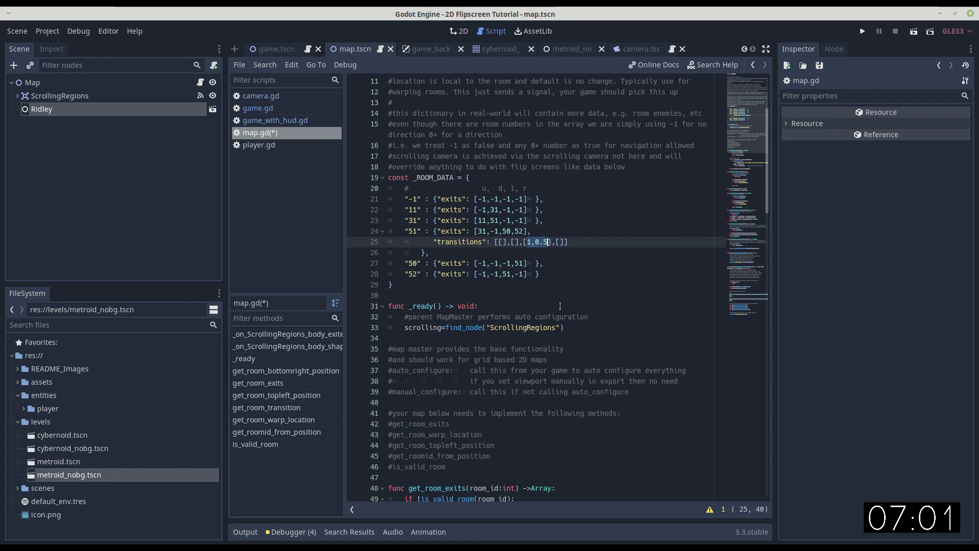
left_click(461, 32)
scroll(414, 299, "down", 4)
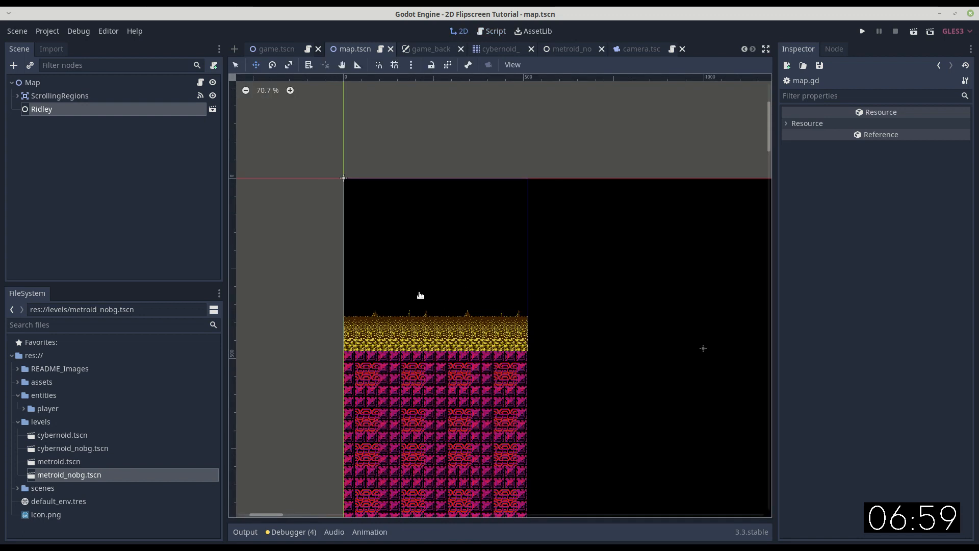
middle_click_drag(672, 334, 354, 336)
middle_click_drag(557, 277, 444, 279)
scroll(626, 281, "up", 2)
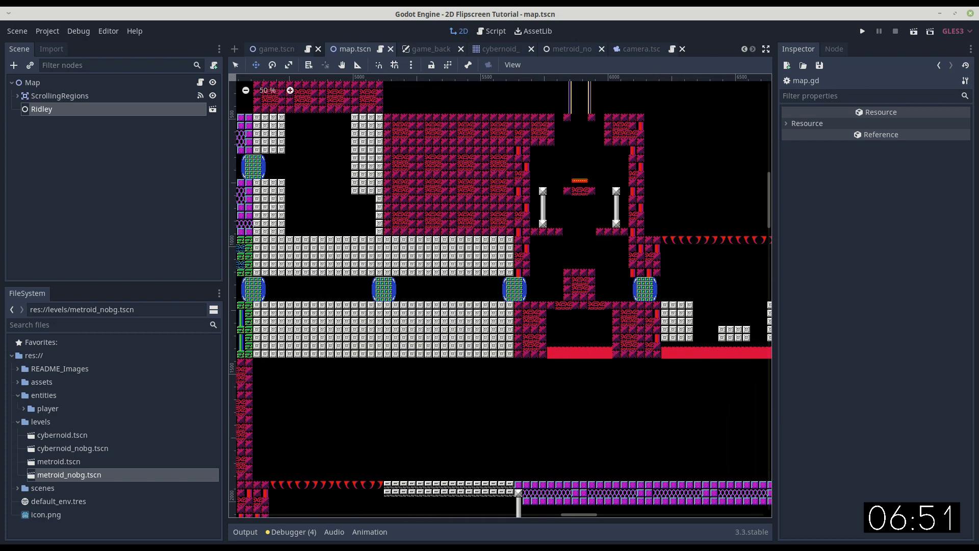
scroll(526, 285, "right", 10)
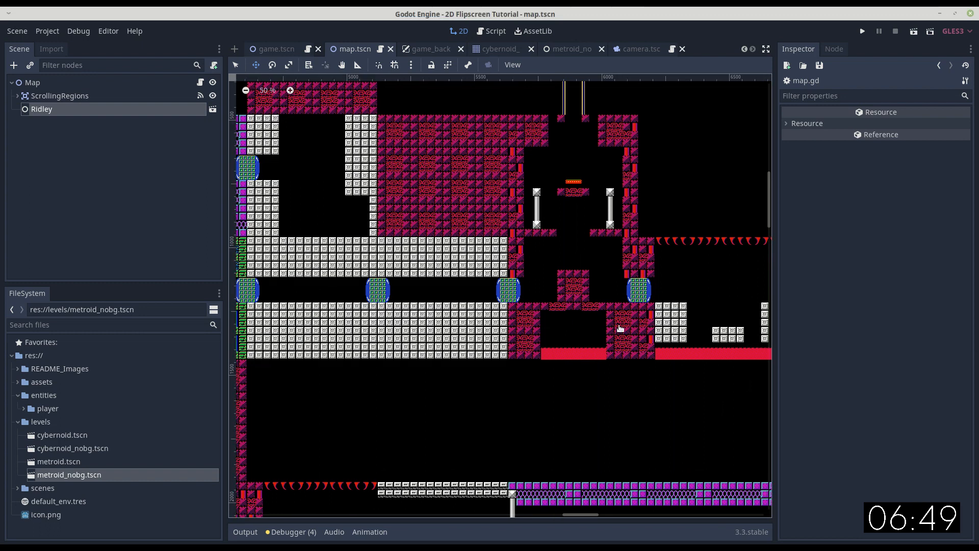
scroll(484, 322, "down", 2)
scroll(602, 328, "down", 3)
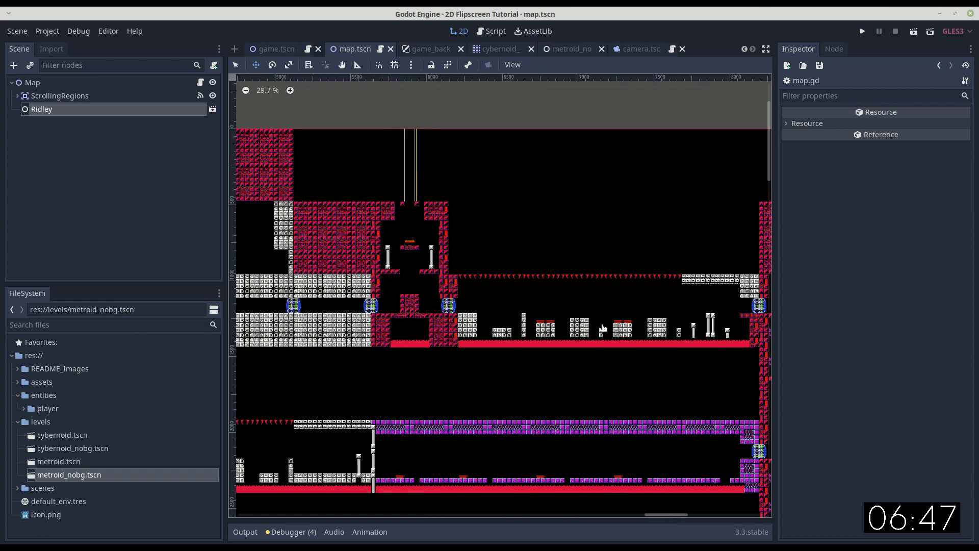
Replace room 51's entry with exits [31,-1,50,55], transitions [[],[],[1,0.5],[1,2.5]] and exit_positions [[],[],[],[160,200]], and add room 55 with exits [-1,-1,-1,-1].
middle_click_drag(541, 319, 537, 318)
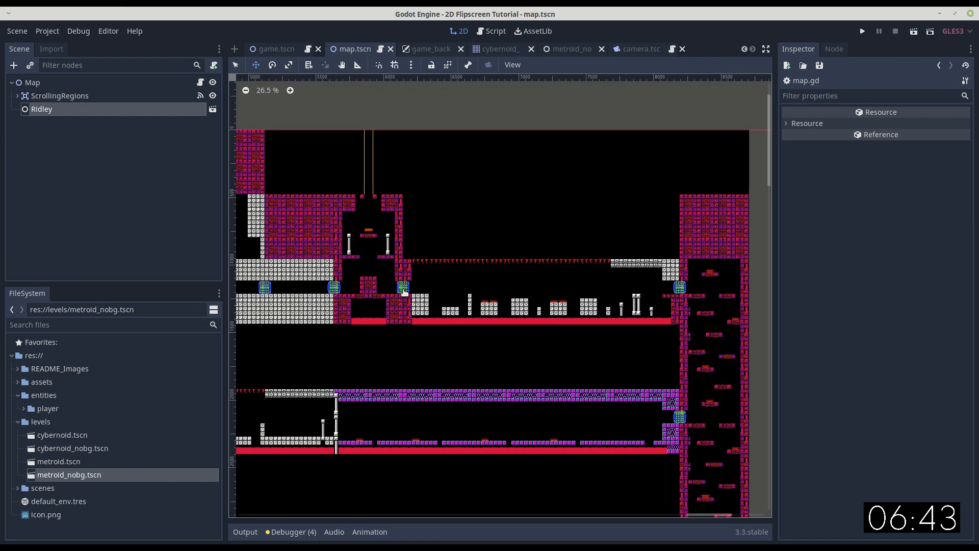
scroll(406, 284, "up", 2)
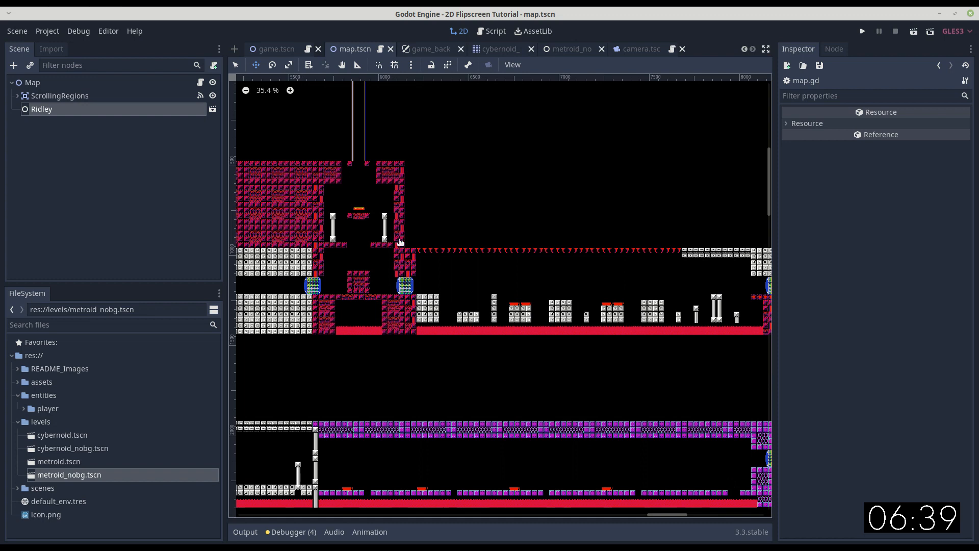
middle_click_drag(401, 286, 329, 289)
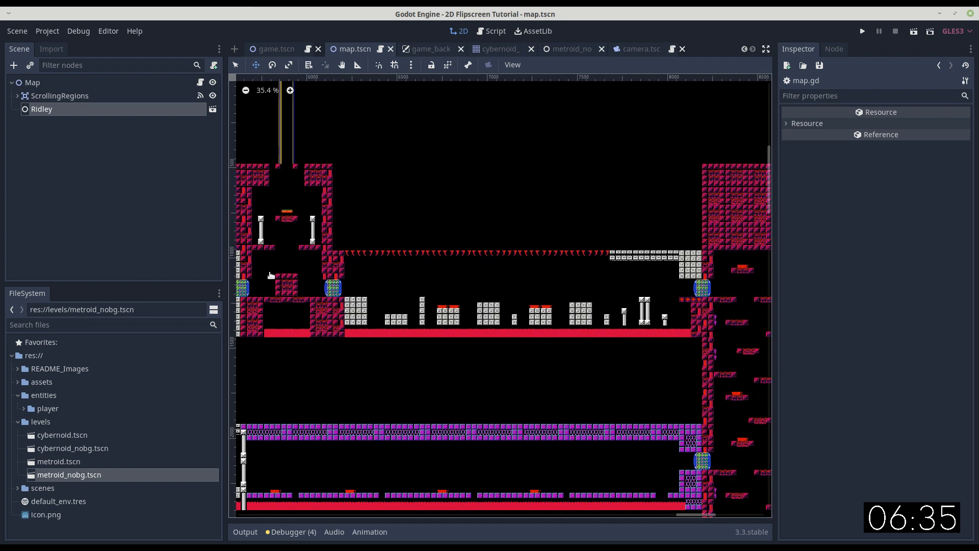
key("ctrl+F3")
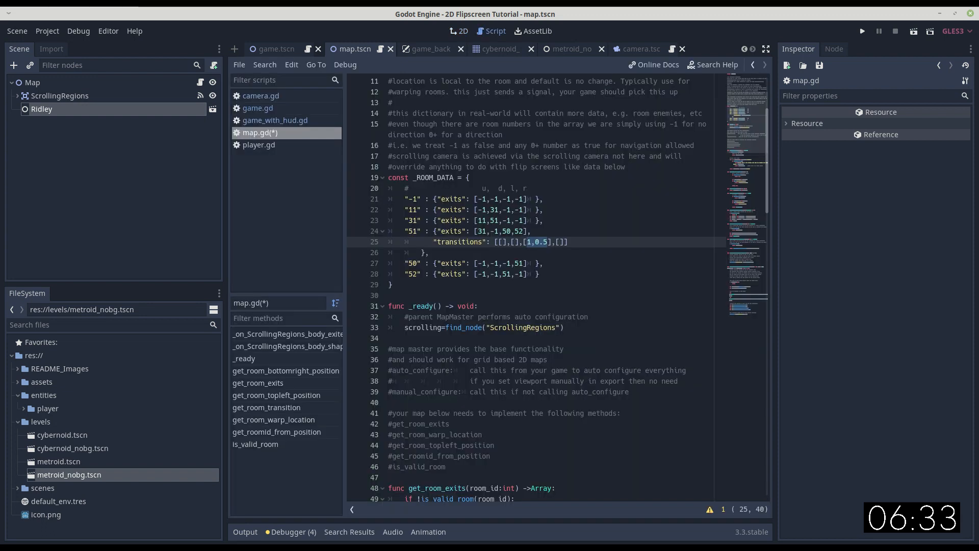
key("Home")
key("Home")
key("Up")
key("shift+Down")
key("shift+Down")
key("shift+Down")
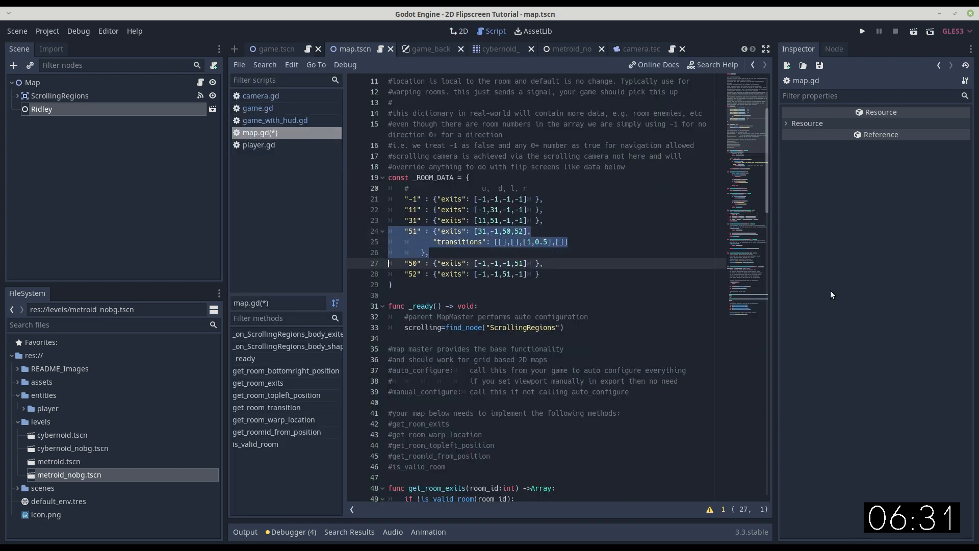
type("\"51\" : {\"exits\": [31,-1,50,55], \t\t\"transitions\": [[],[],[1,0.5],[1,2.5]], \t\t\"exit_positions\":[\t[],[],[],[160,200] ], \t\t}, \t\"55\" : {\"exits\": [-1,-1,-1,-1]\t},")
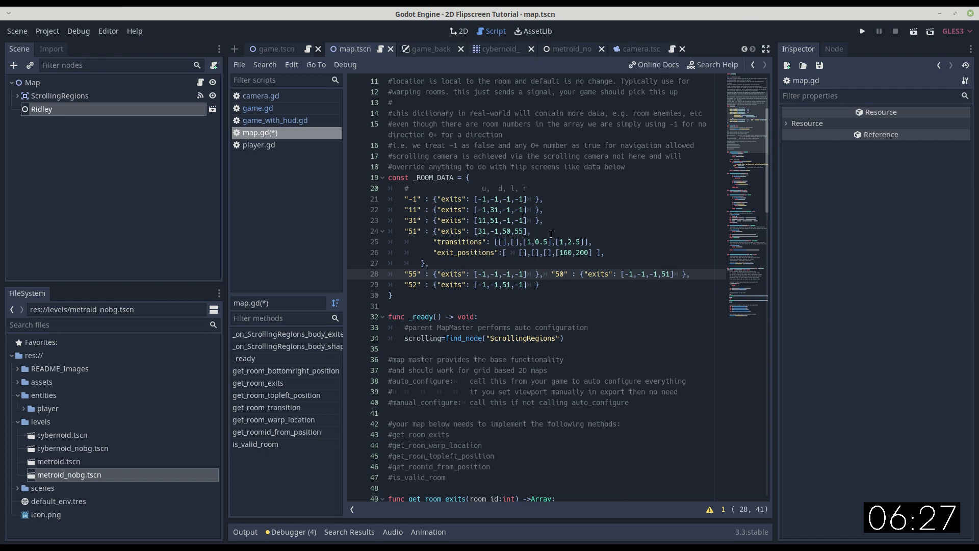
Check room 51's exit numbers, its left and right transition values, and its right exit position in _ROOM_DATA.
left_click(483, 231)
left_click(508, 231)
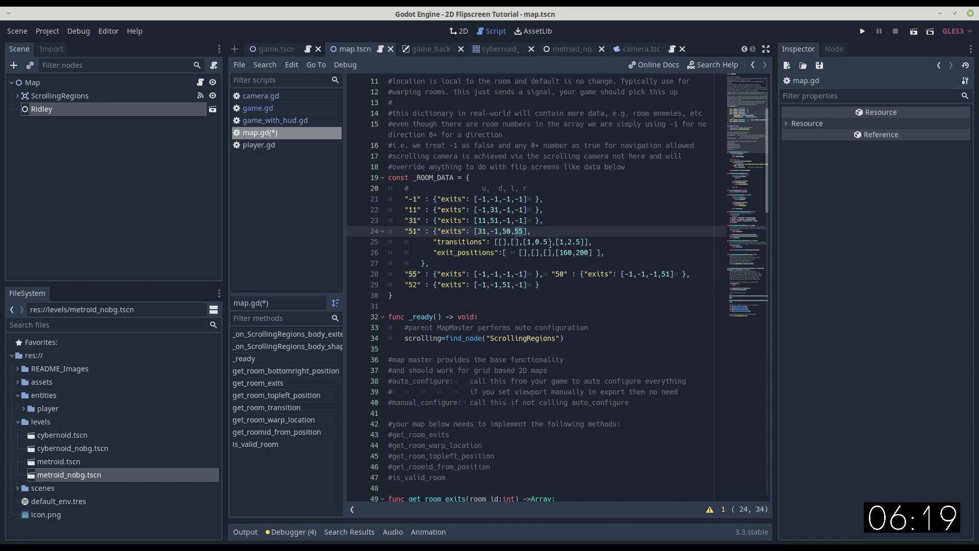
left_click_drag(551, 243, 523, 243)
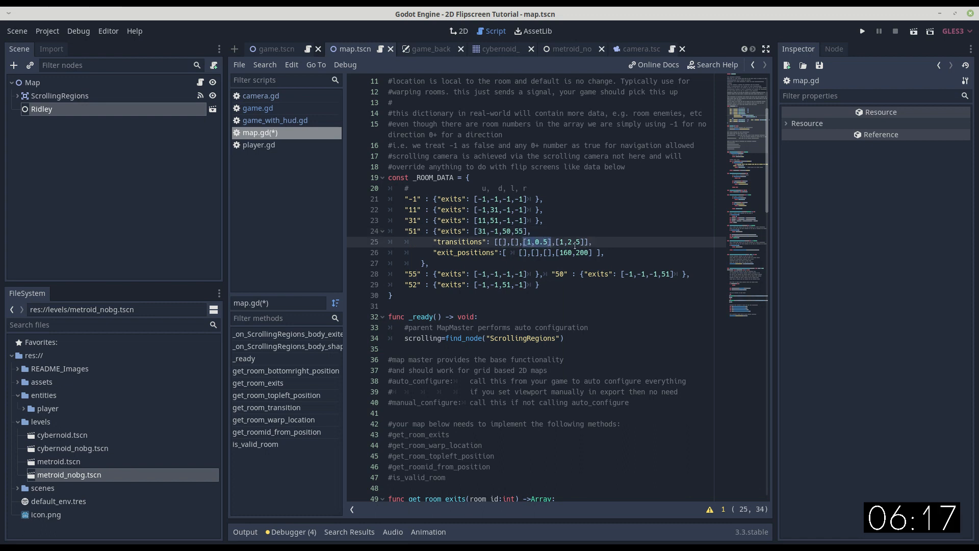
left_click(539, 243)
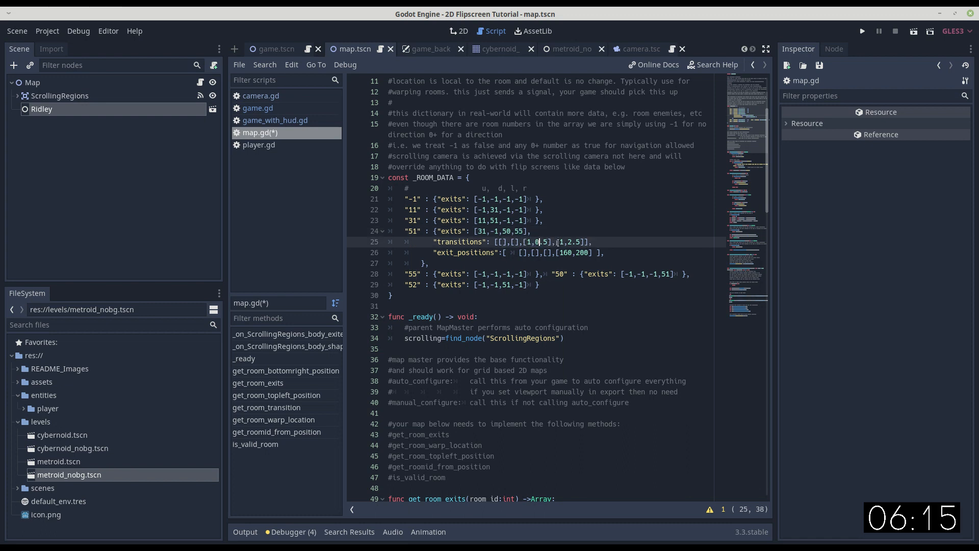
left_click_drag(559, 242, 581, 242)
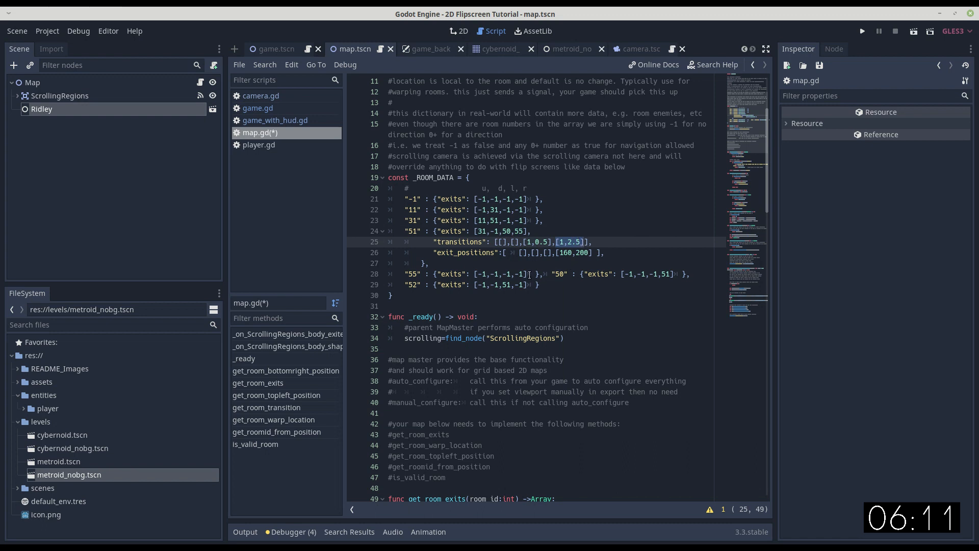
left_click_drag(557, 254, 584, 254)
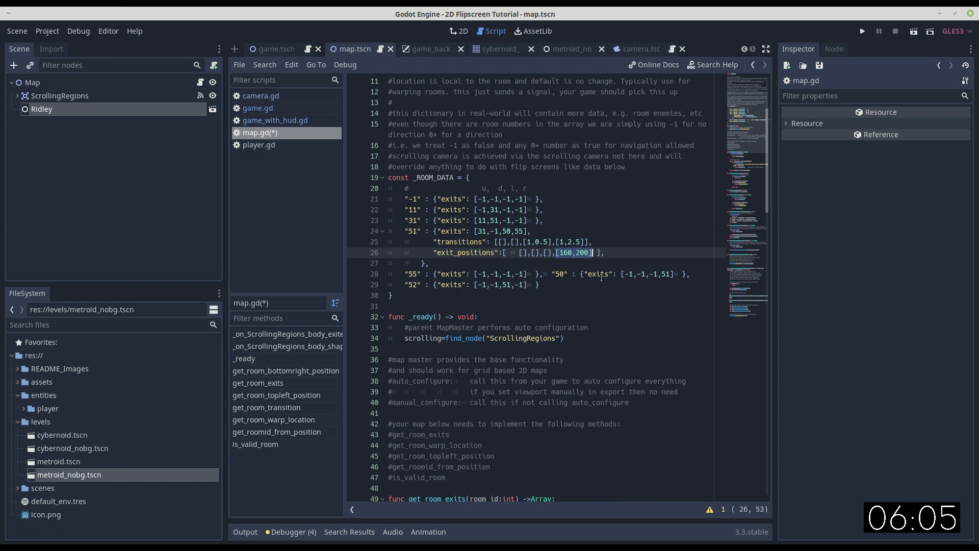
double_click(519, 231)
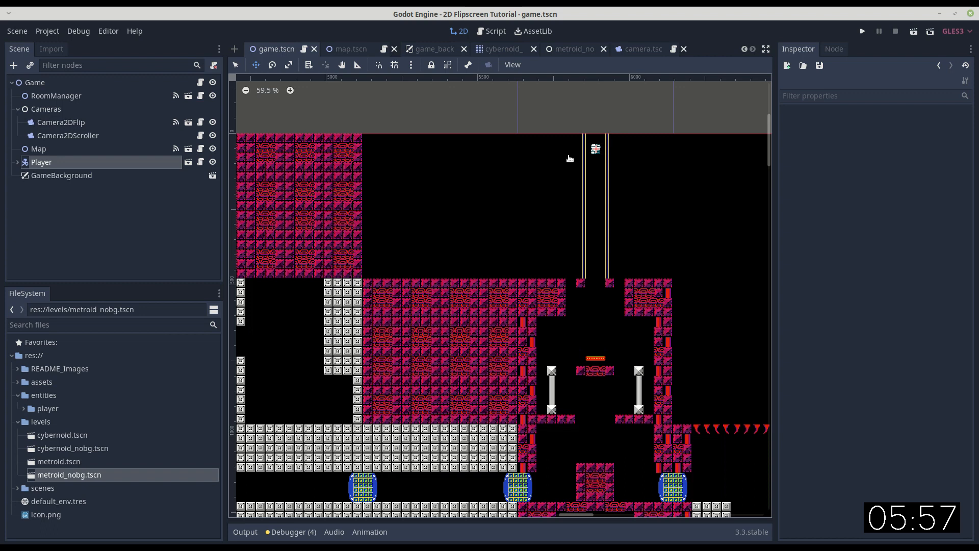
Open the Player scene and check which named layers its collision layer and collision mask use.
left_click(186, 161)
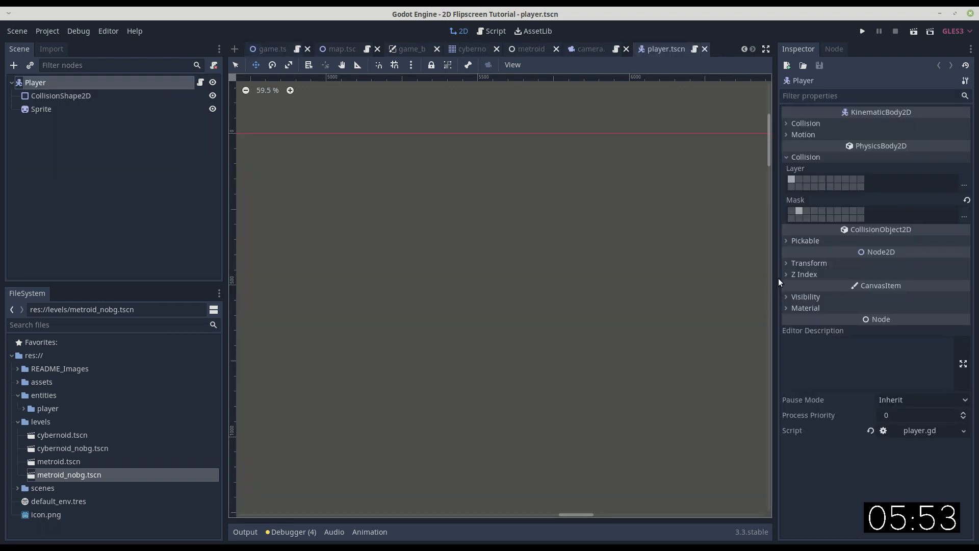
left_click_drag(776, 274, 709, 275)
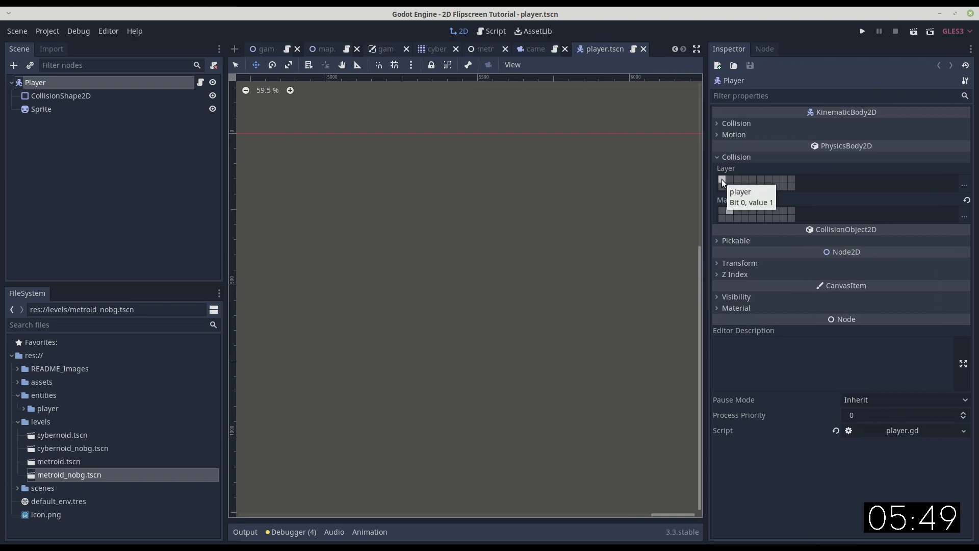
left_click(963, 185)
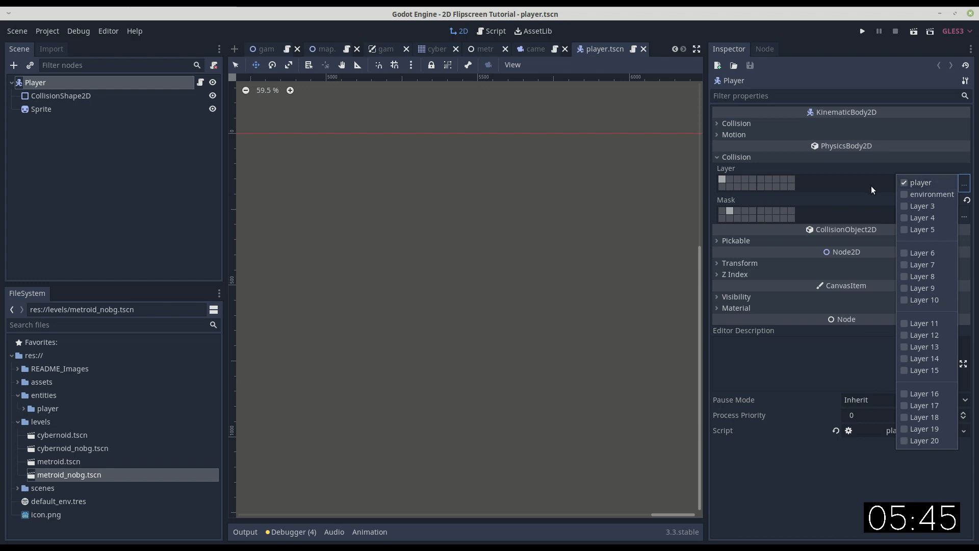
left_click(854, 183)
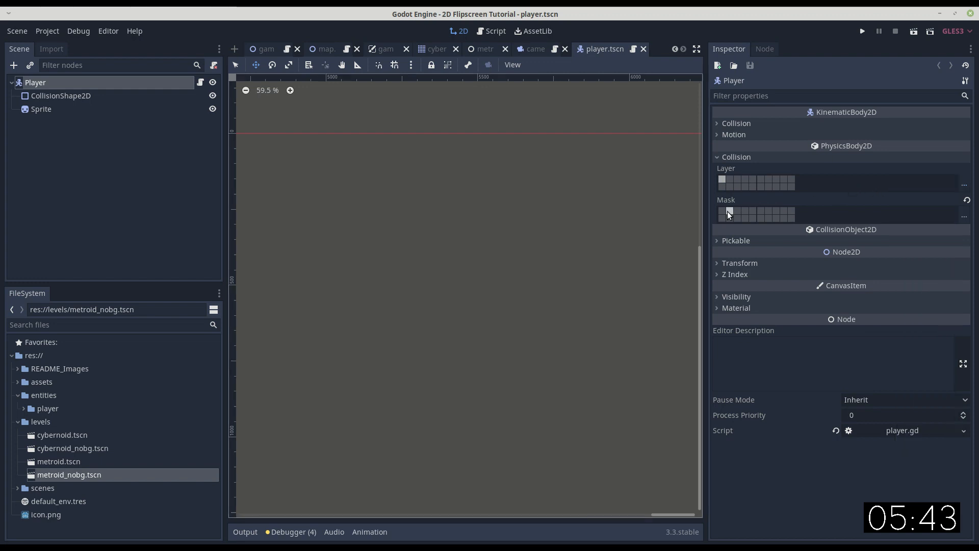
left_click(963, 216)
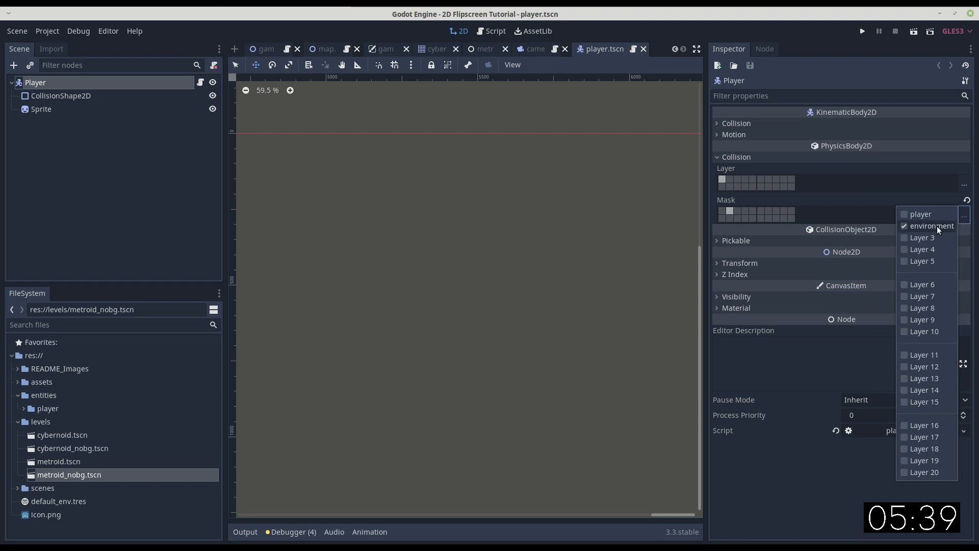
left_click(231, 84)
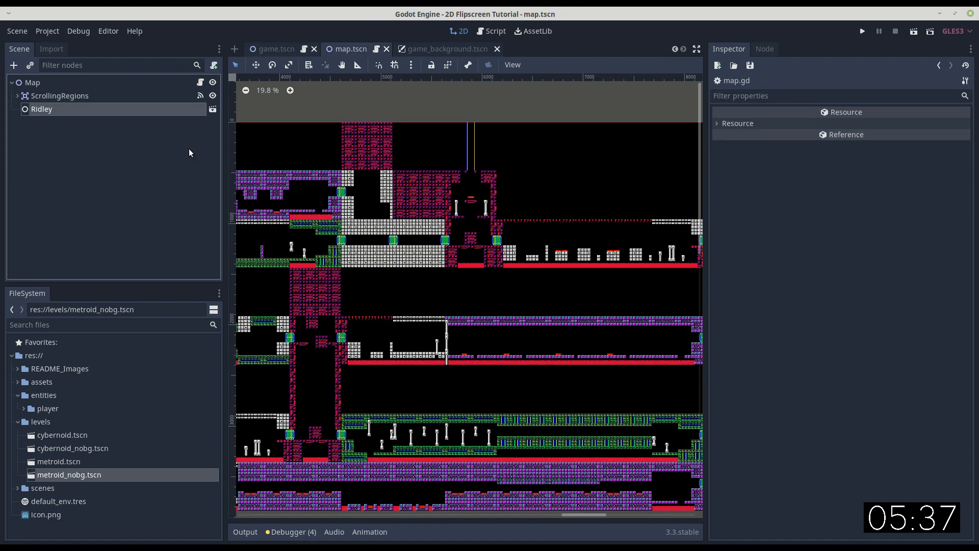
Open the Ridley instance's metroid.tscn scene and set its TileMap's collision layer to environment and collision mask to player.
left_click(213, 111)
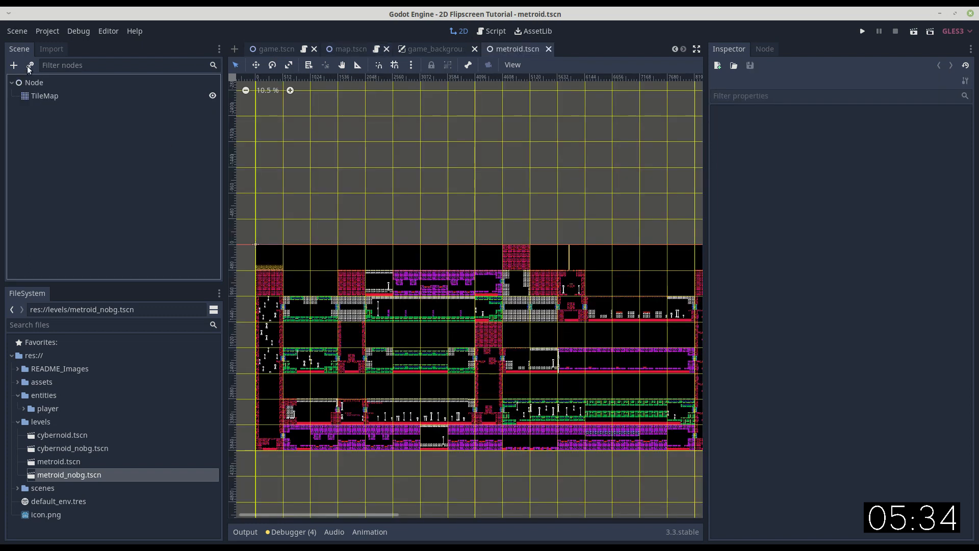
left_click(40, 95)
scroll(815, 415, "down", 2)
scroll(815, 415, "down", 3)
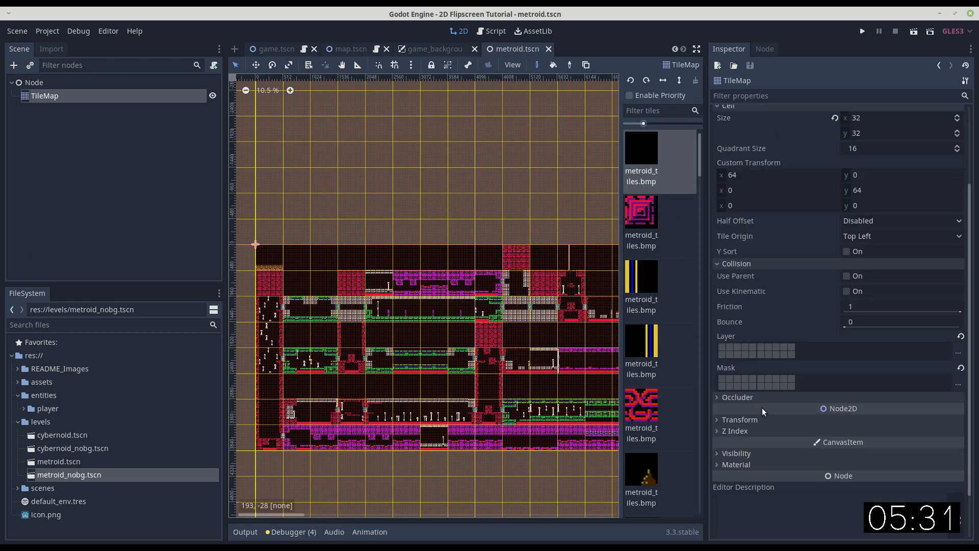
left_click(958, 299)
left_click(897, 289)
left_click(733, 323)
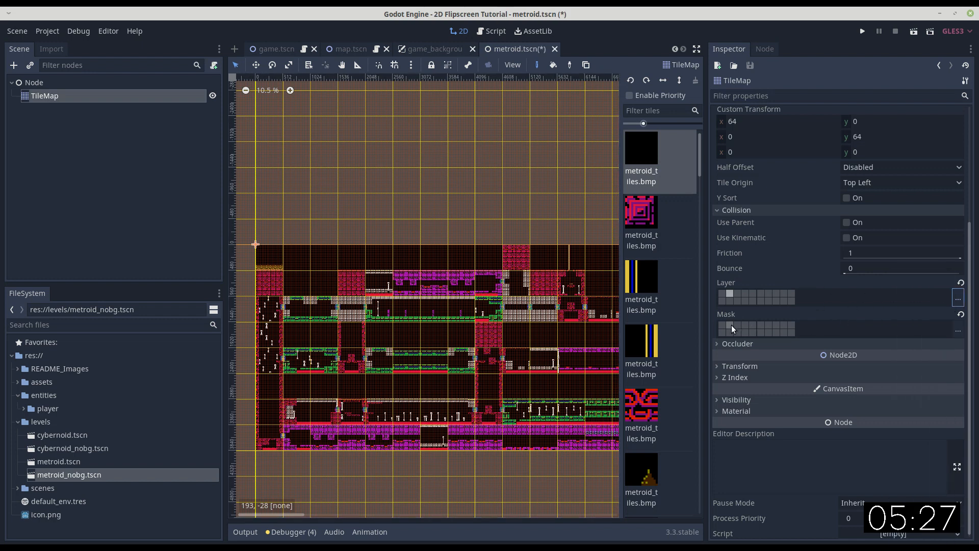
left_click(721, 325)
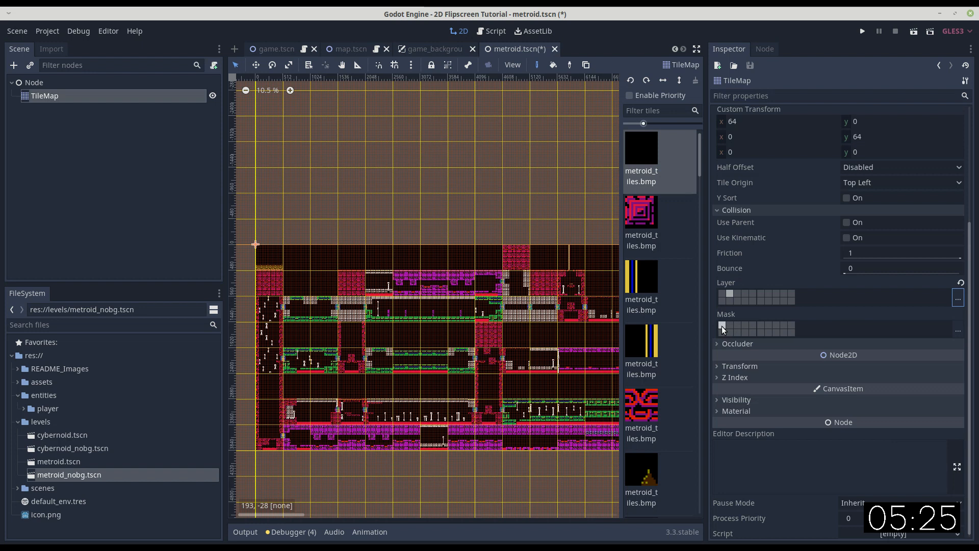
Add a rectangular collision shape to the red round tile in the last column of the TileMap's tileset, and save metroid.tscn.
scroll(869, 198, "up", 3)
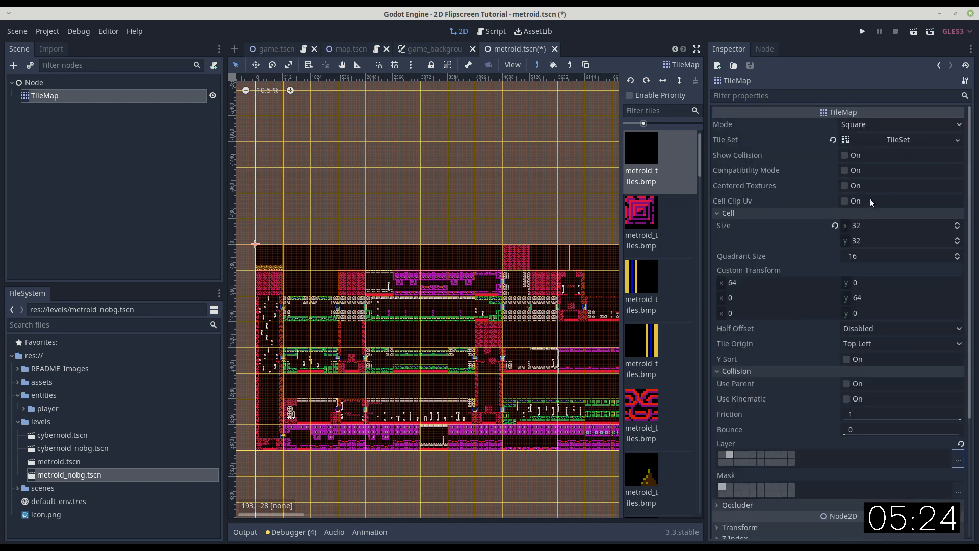
left_click(874, 140)
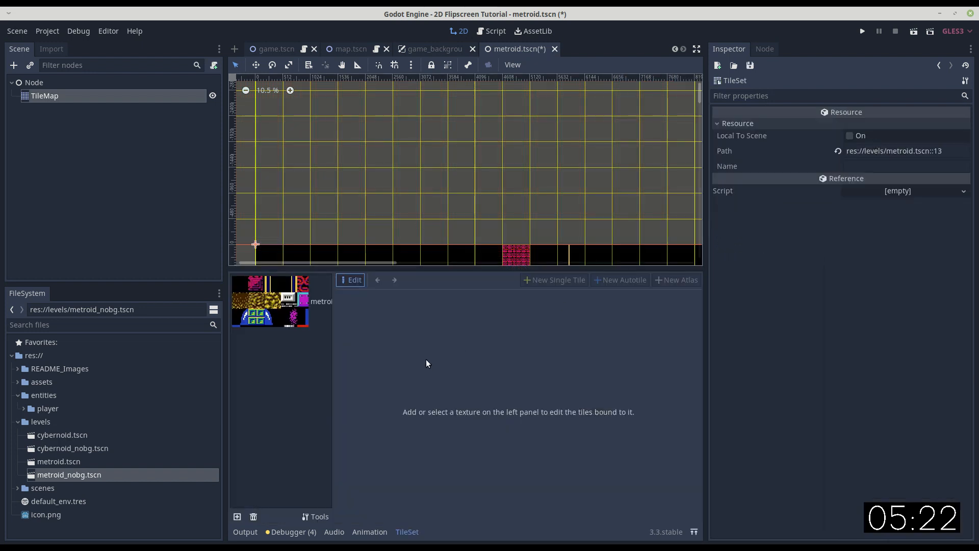
left_click(274, 305)
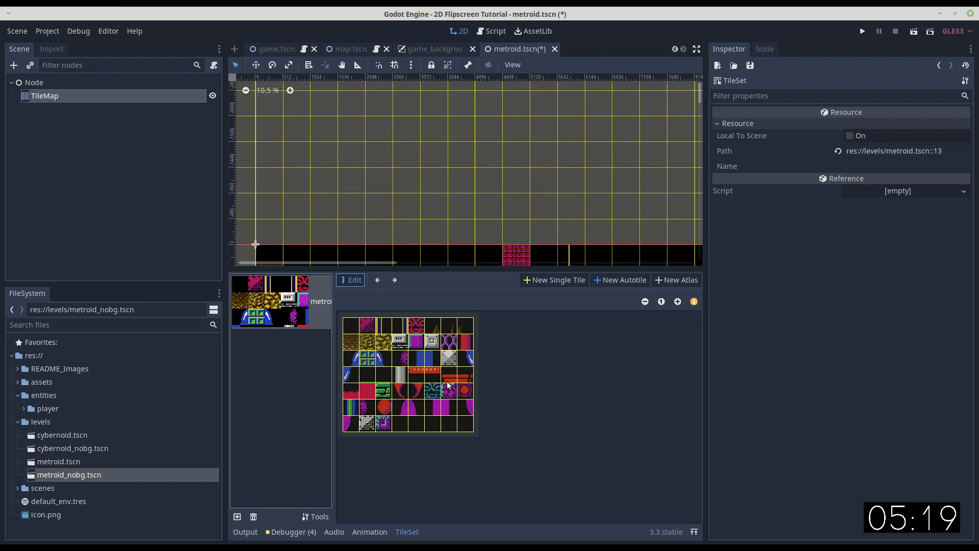
left_click(419, 334)
left_click(466, 412)
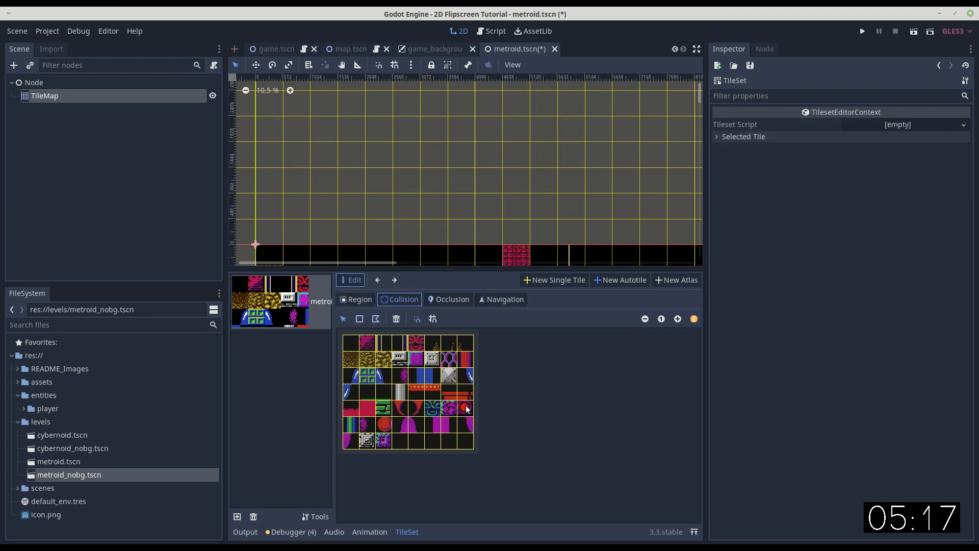
left_click(359, 319)
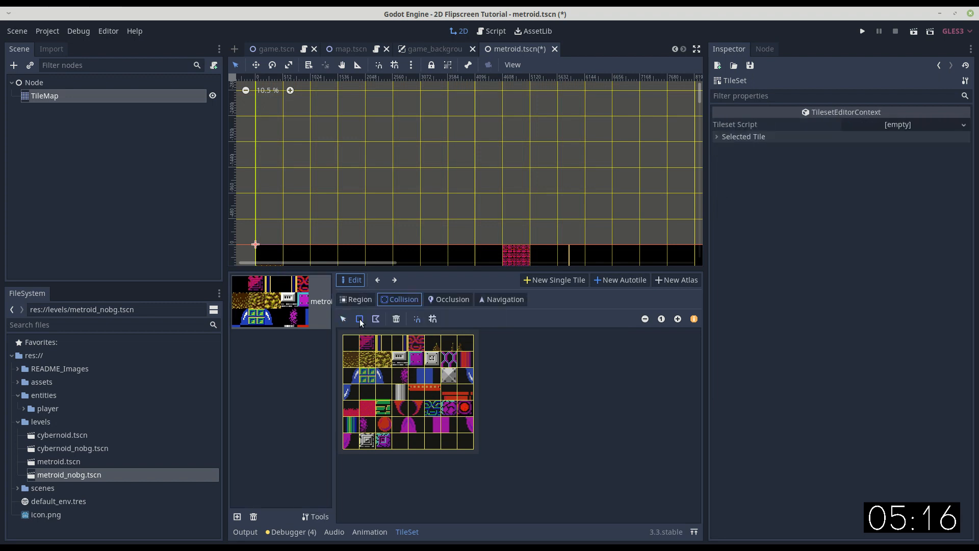
left_click(465, 410)
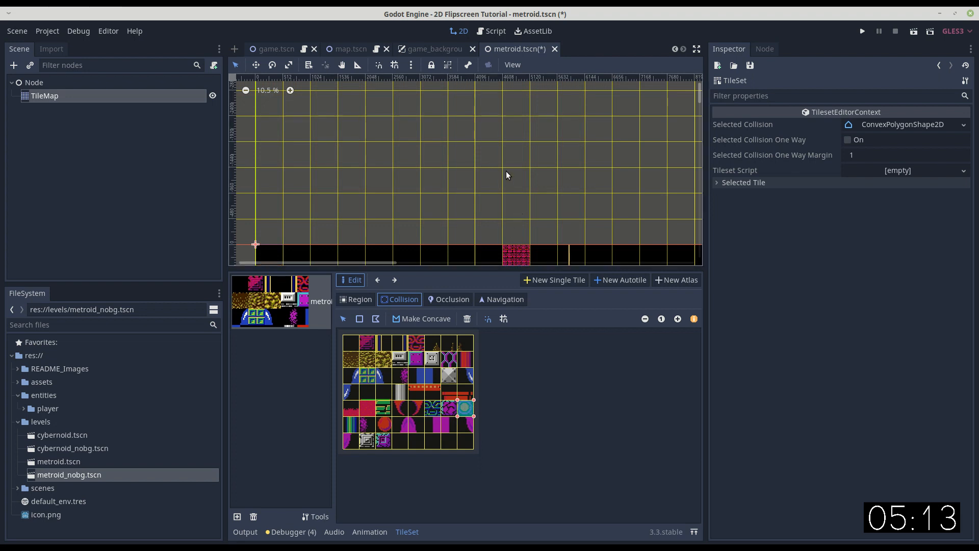
key("ctrl+s")
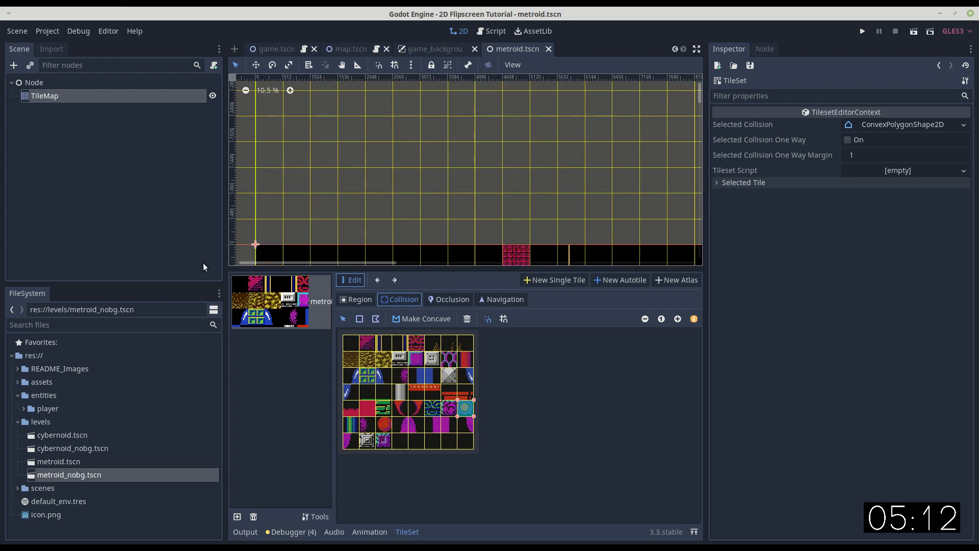
Delete cybernoid.tscn and cybernoid_nobg.tscn from the project's levels folder.
left_click(64, 437)
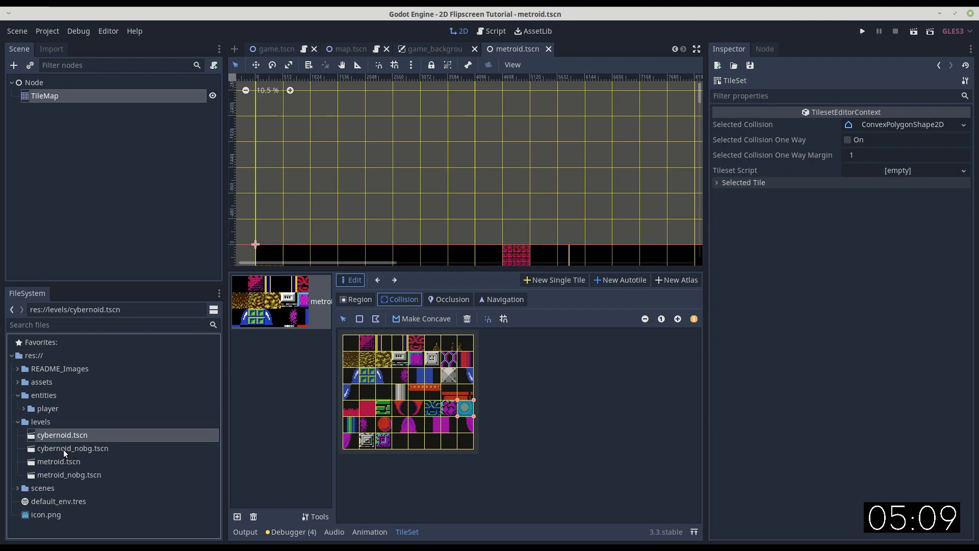
left_click(63, 448, "shift")
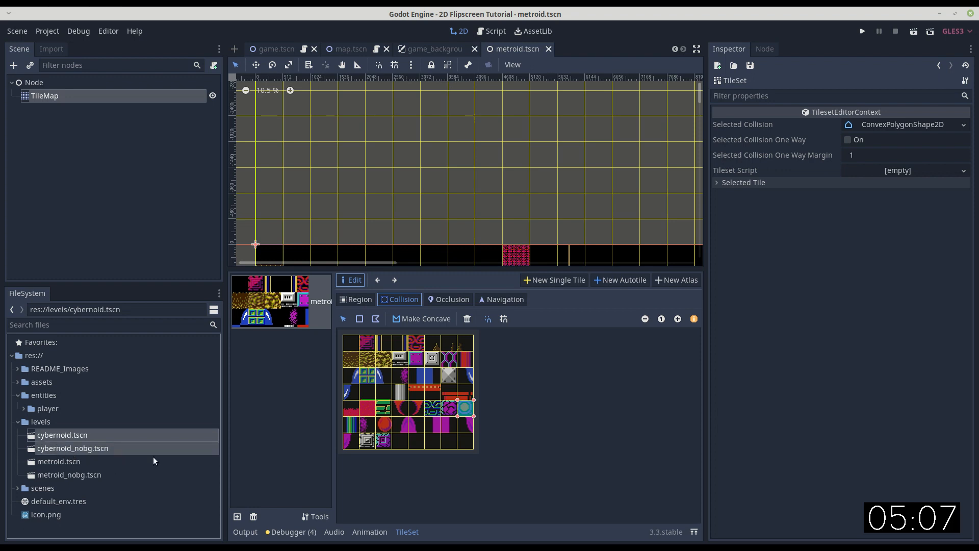
key("Delete")
left_click(532, 298)
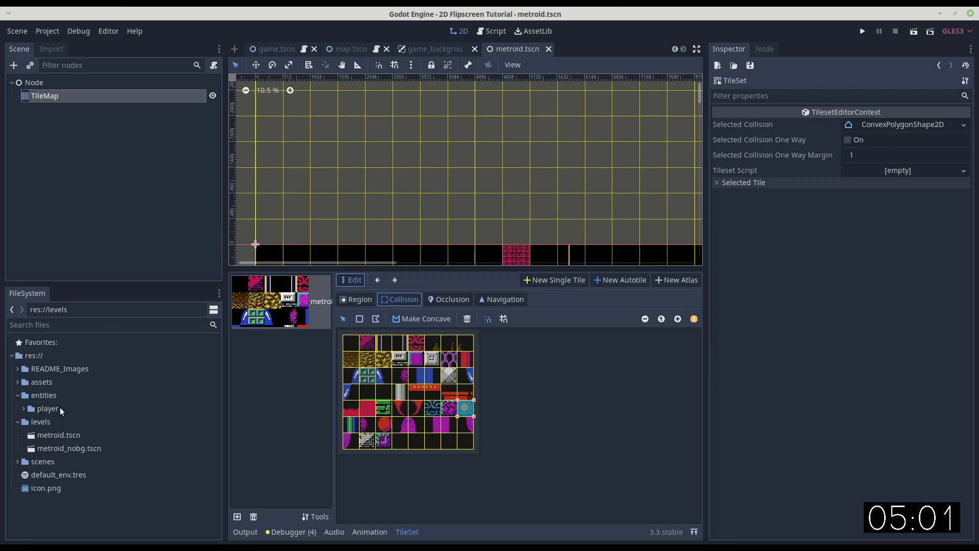
Delete the GameBackground node from the game.tscn scene.
left_click(286, 49)
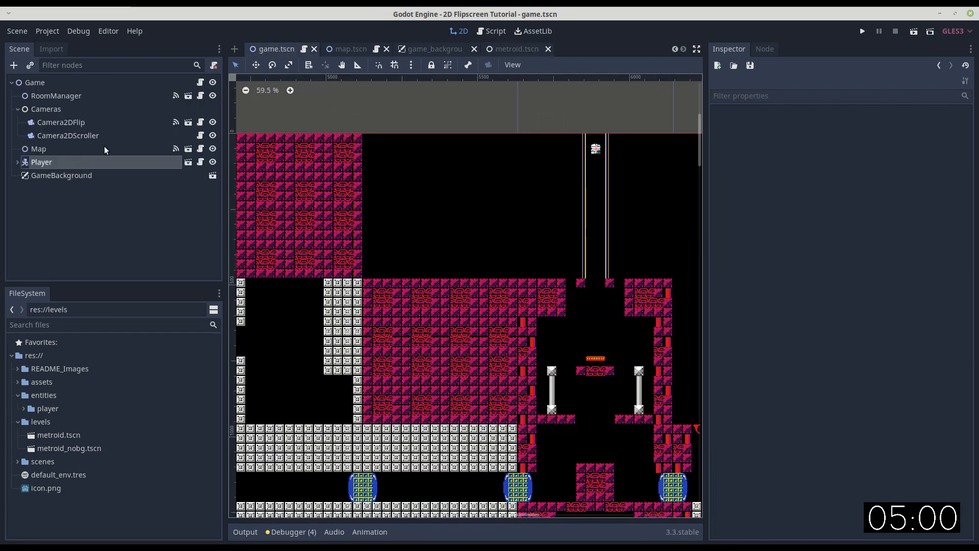
left_click(70, 175)
key("Delete")
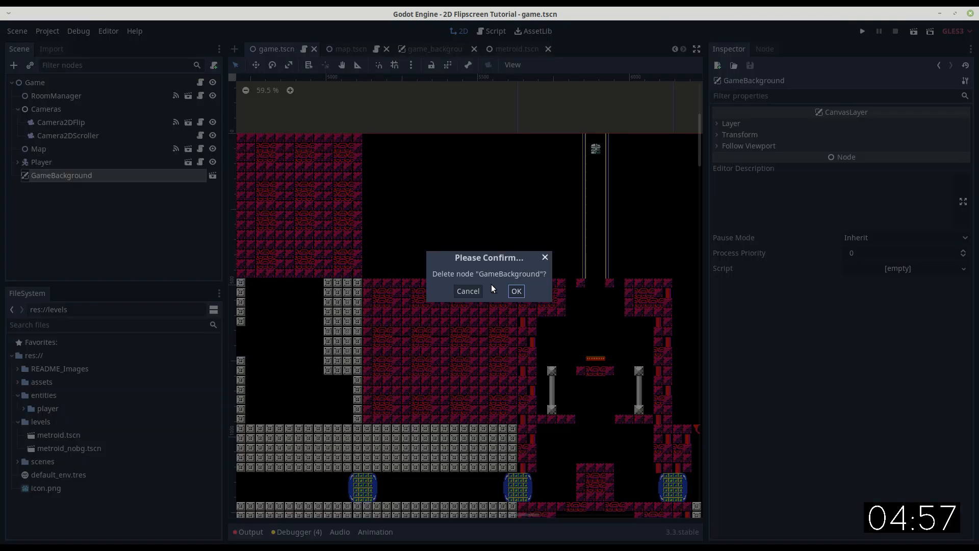
left_click(518, 292)
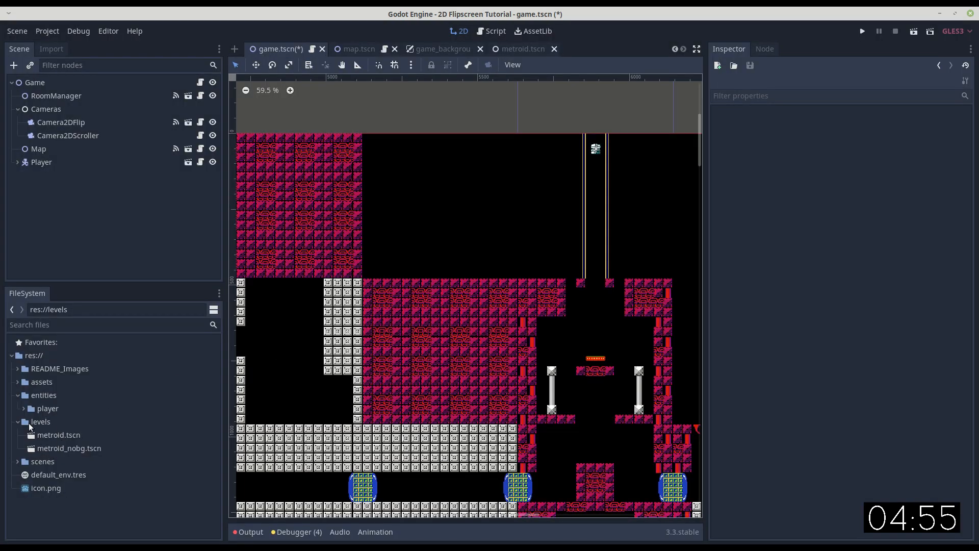
Delete game_background.tscn from the project's scenes folder and confirm removing it despite its dependency.
left_click(19, 461)
scroll(56, 473, "down", 5)
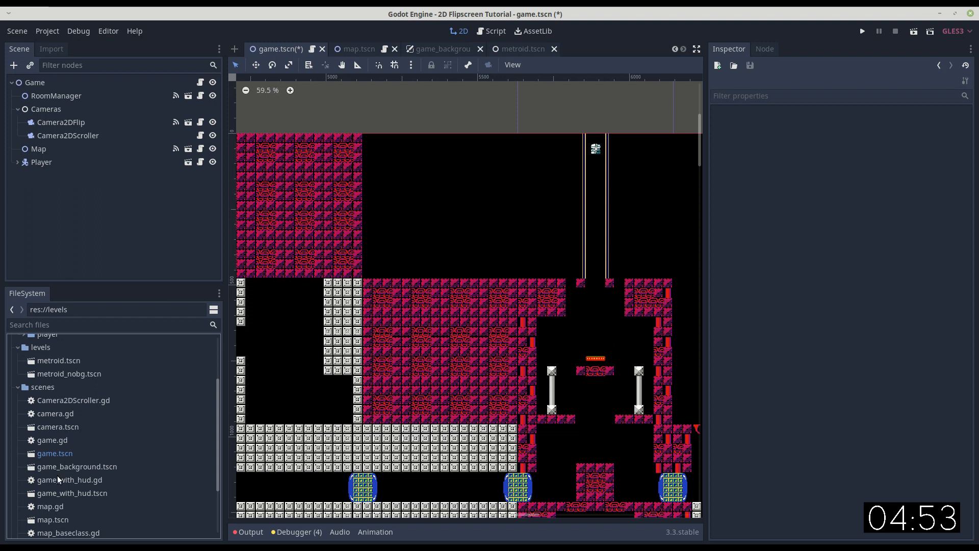
scroll(71, 433, "up", 2)
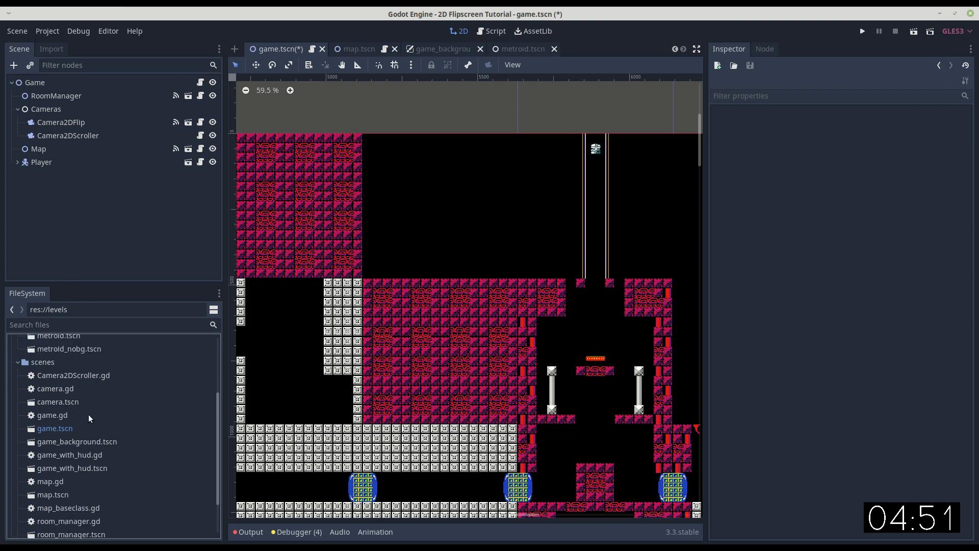
left_click(73, 442)
key("Delete")
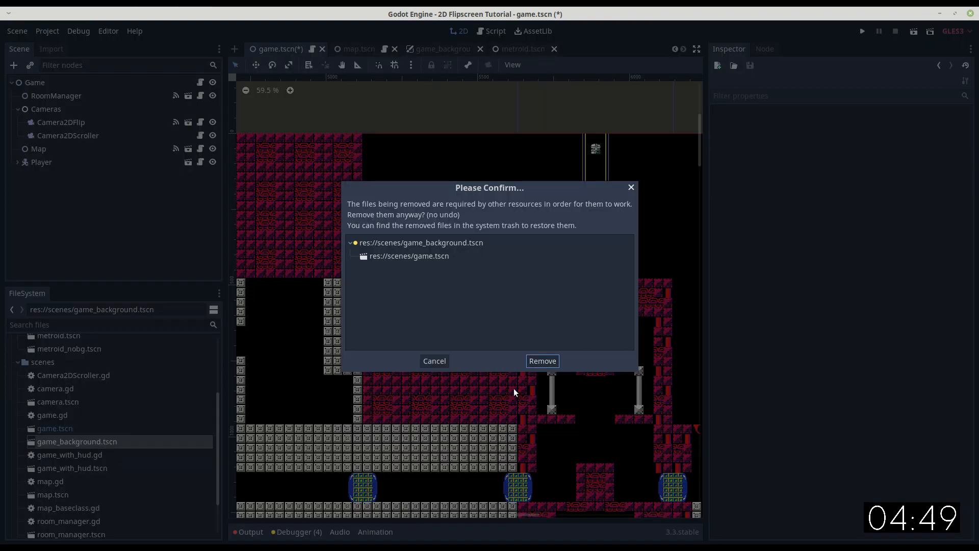
left_click(542, 361)
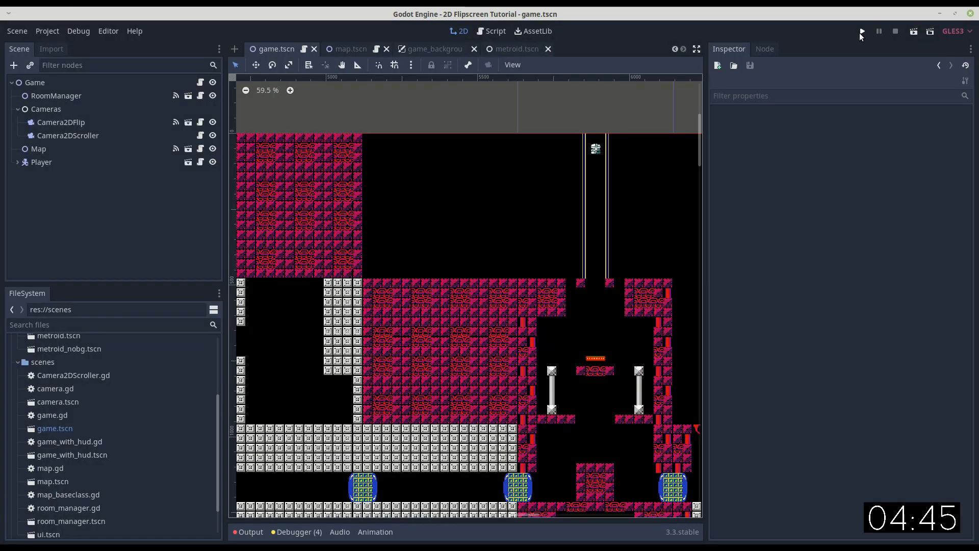
Run the project and test dropping the player from the starting room and going through the left door into the grey-block corridor.
left_click(861, 31)
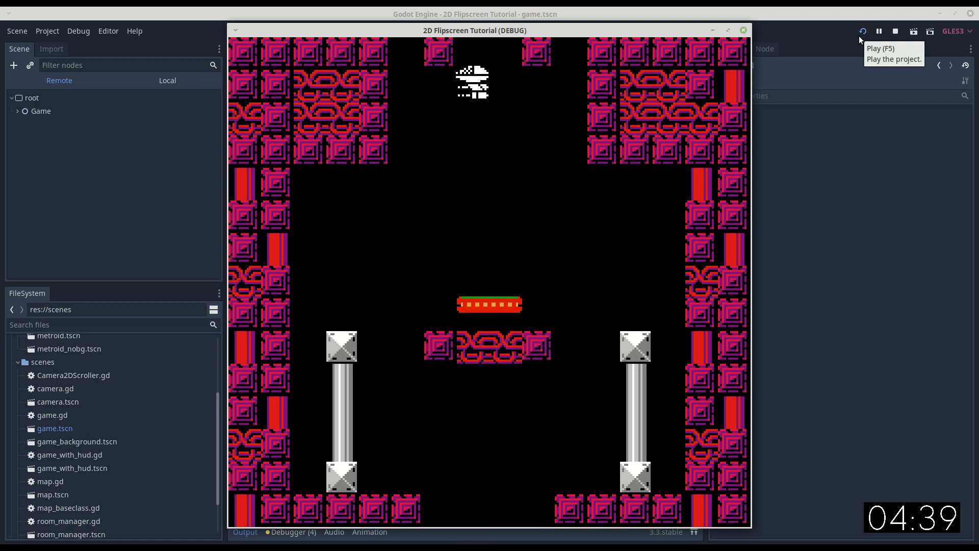
key("Left")
key("Left")
key("Right")
key("Right")
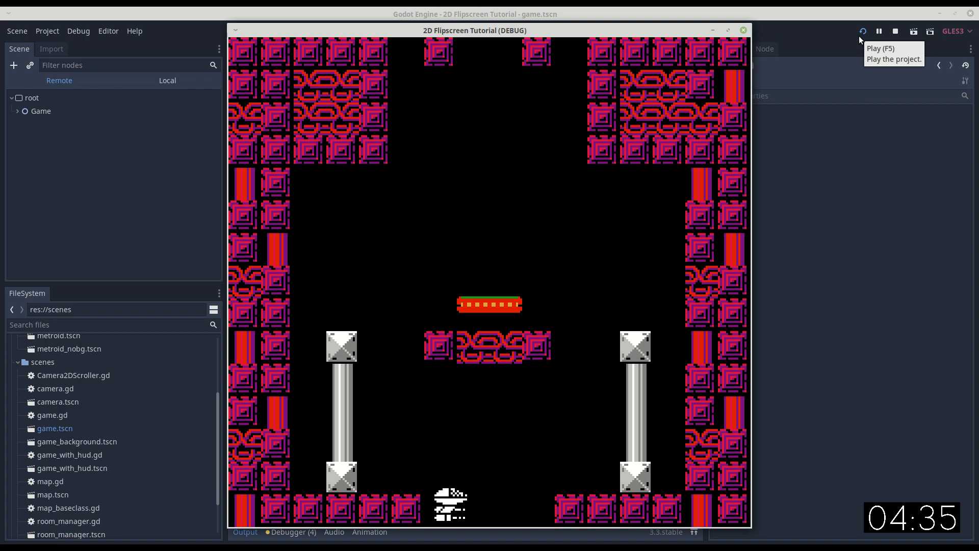
key("Left")
key("Left")
key("Left")
key("Left")
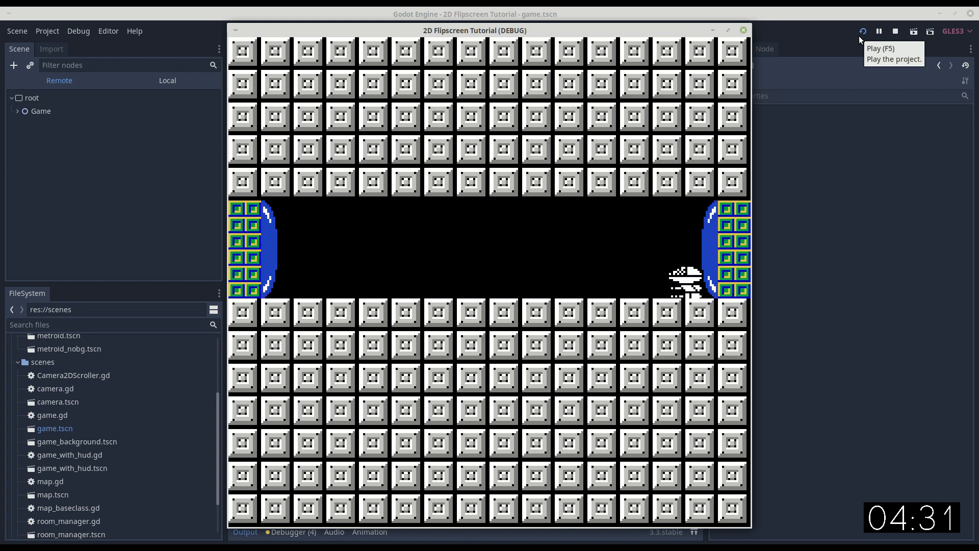
Test the player going back over the central block stack, through the right door and along the pillared corridor above the lava.
key("Right")
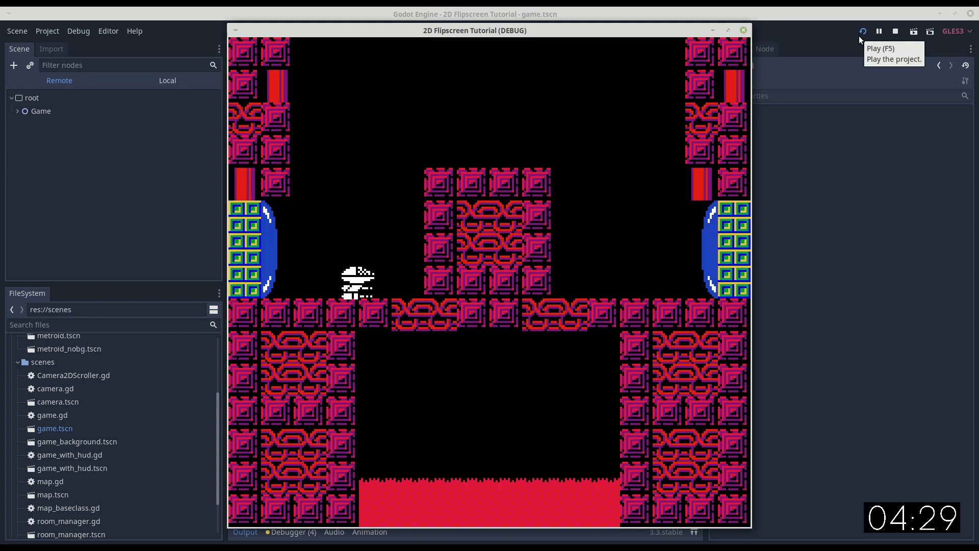
key("Up")
key("Right")
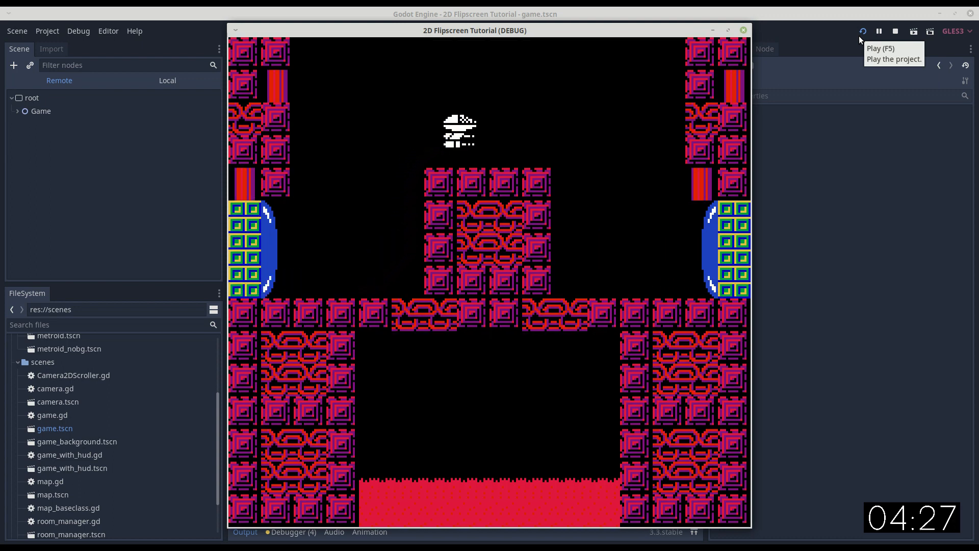
key("Right")
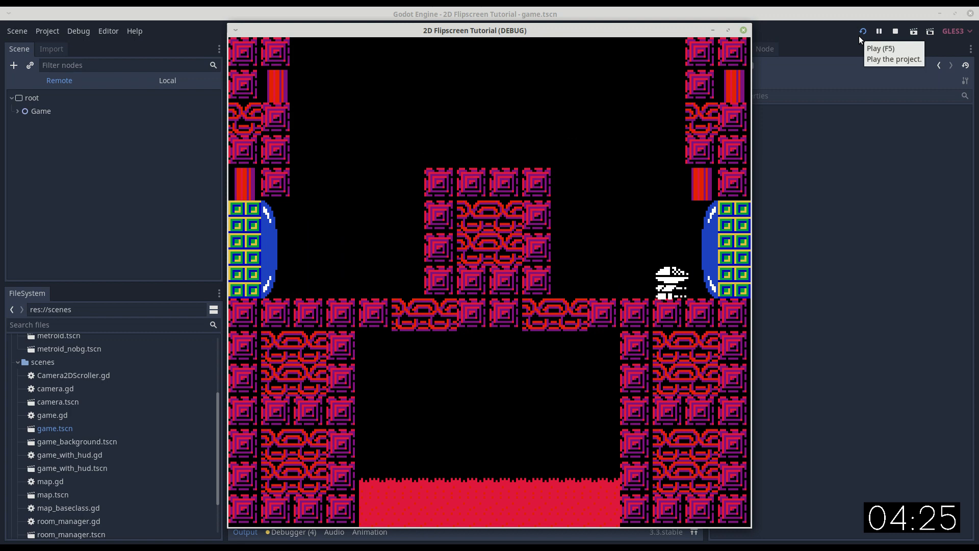
key("Right")
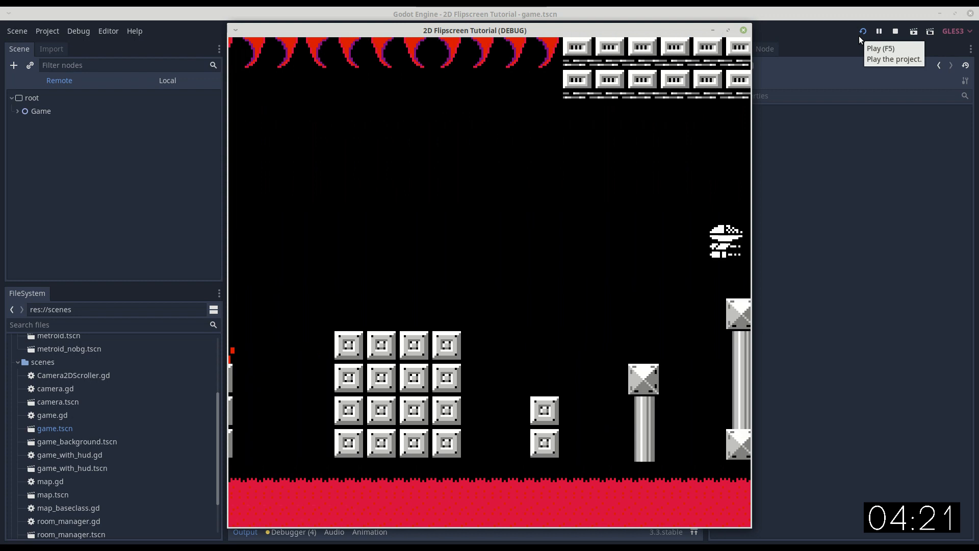
key("Right")
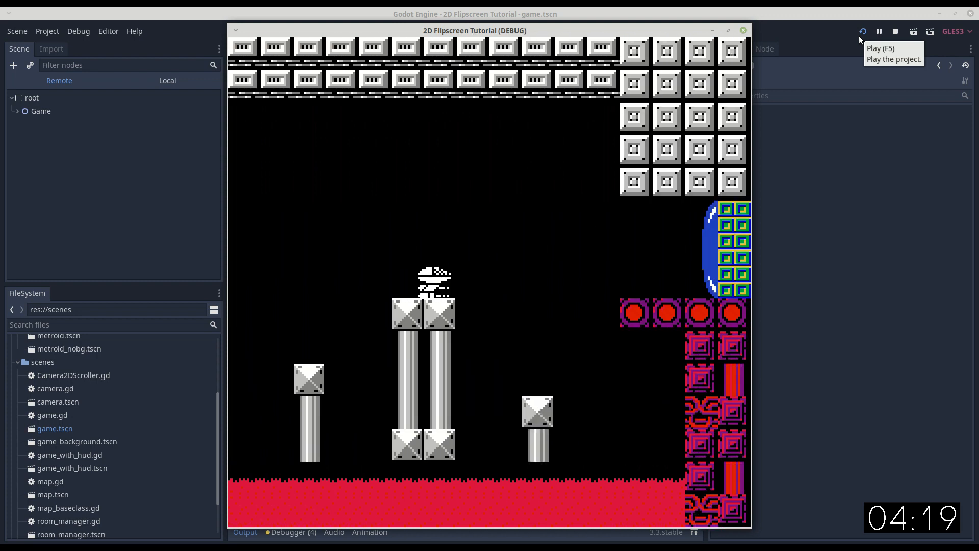
Jump the player from the tall double pillar to the red round tile ledge by the blue door, and close the running game.
key("Right")
key("Up")
key("Down")
key("Up")
key("Right")
key("Down")
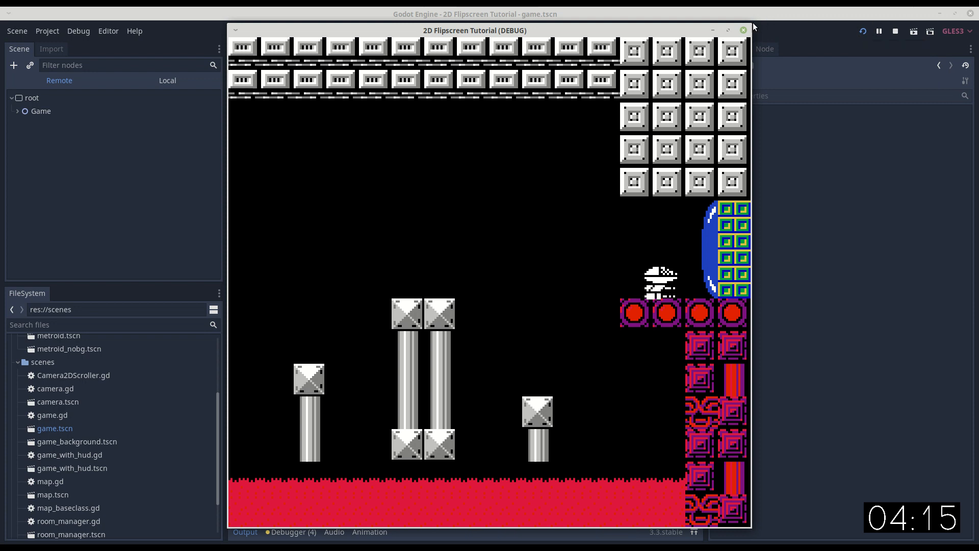
left_click(742, 32)
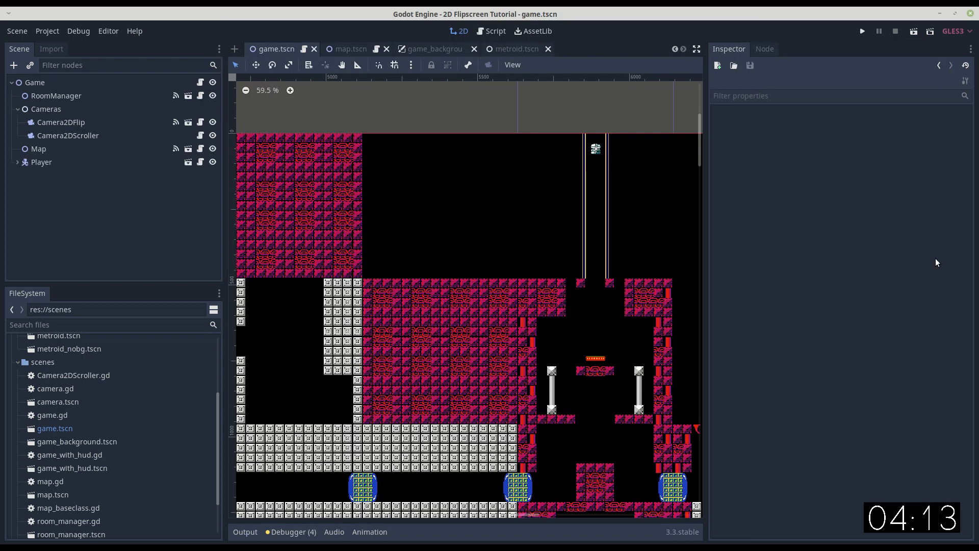
Examine the long corridors and vertical shafts of the map.tscn layout in the 2D view to judge where scrolling is needed.
left_click(491, 31)
left_click(436, 48)
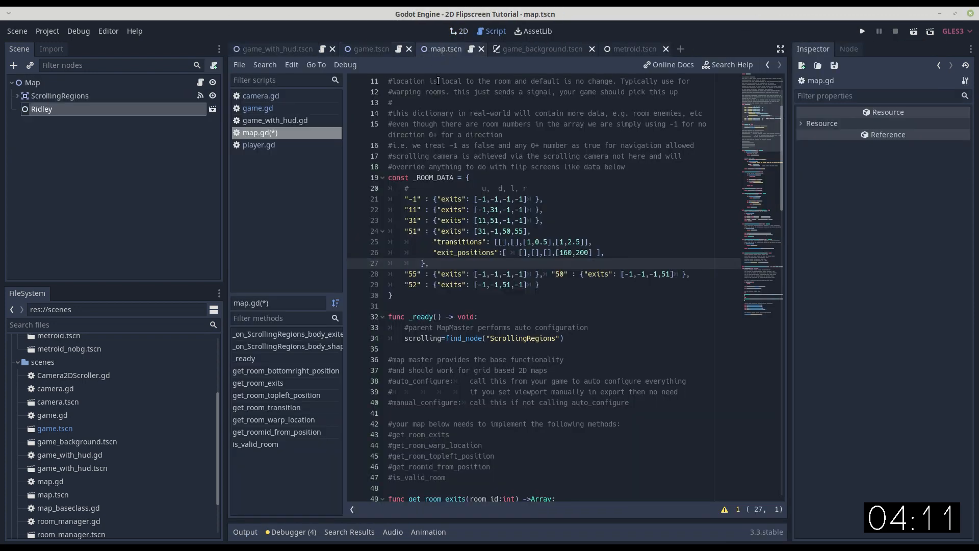
left_click(463, 33)
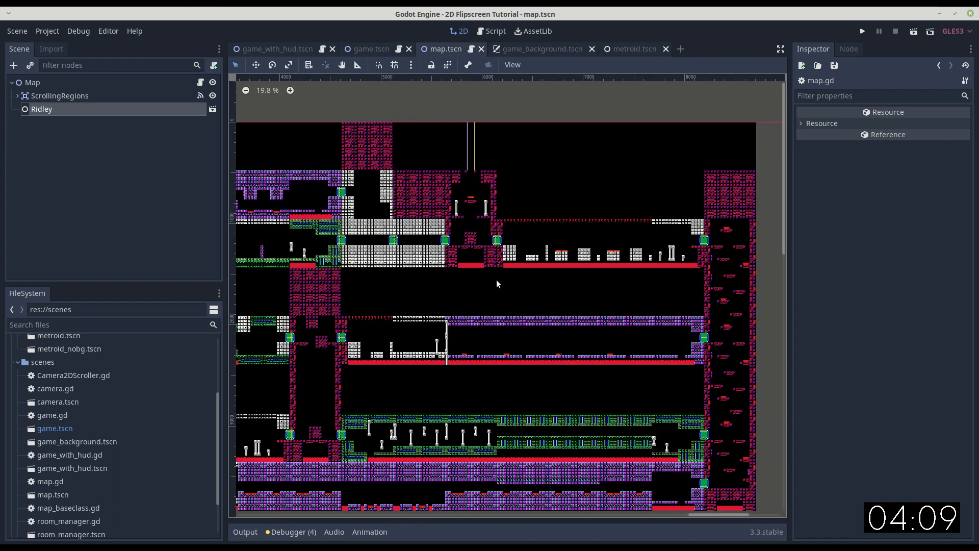
scroll(497, 283, "up", 3)
middle_click_drag(487, 190, 470, 295)
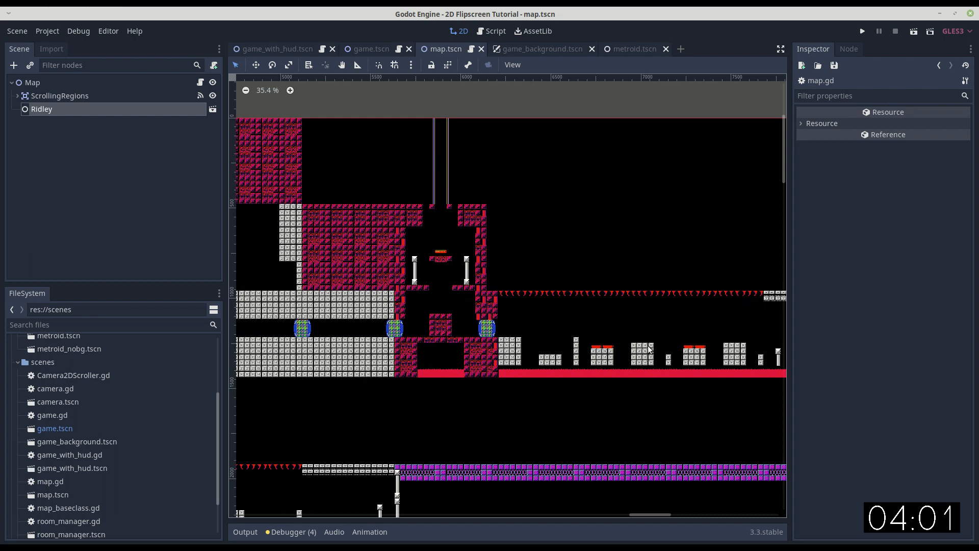
scroll(649, 346, "down", 4)
middle_click_drag(659, 338, 481, 329)
middle_click_drag(548, 405, 544, 271)
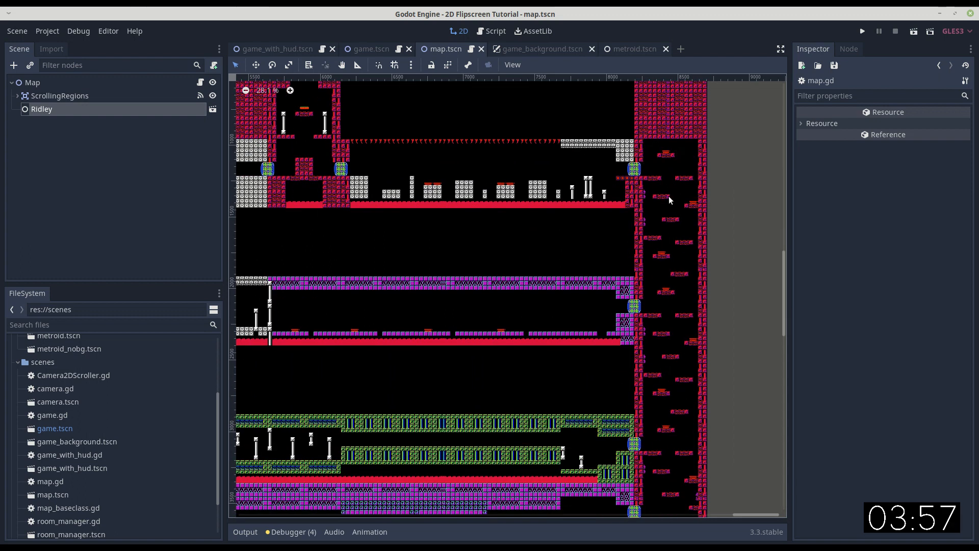
middle_click_drag(673, 466, 697, 541)
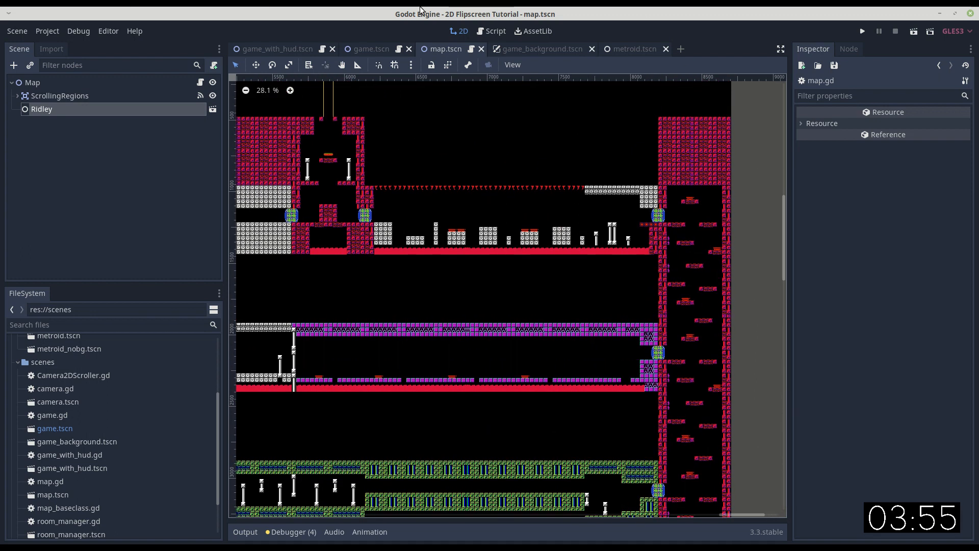
middle_click_drag(301, 92, 413, 172)
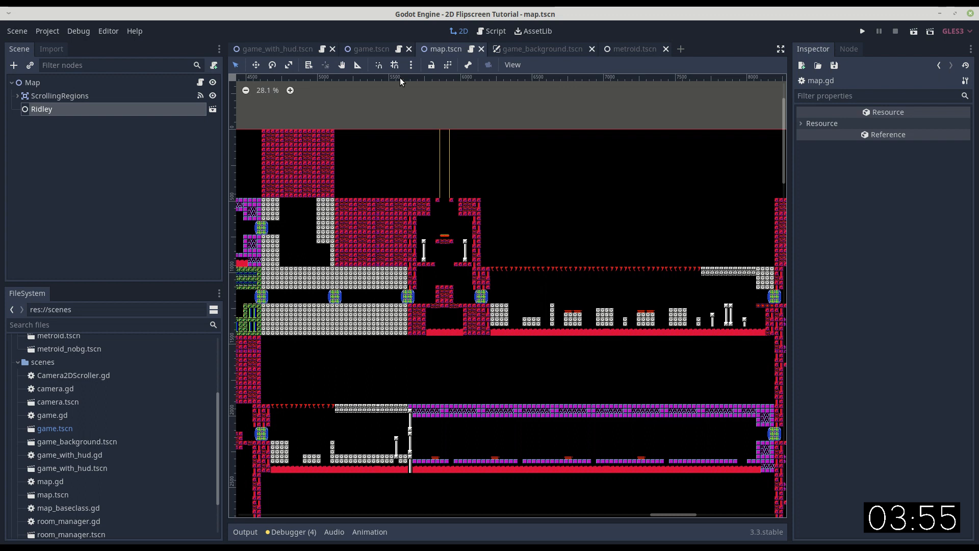
Move CollisionShape2D_1 under ScrollingRegions to the grey-block rooms beside the starting shaft, at about (5073, 1115).
left_click(17, 95)
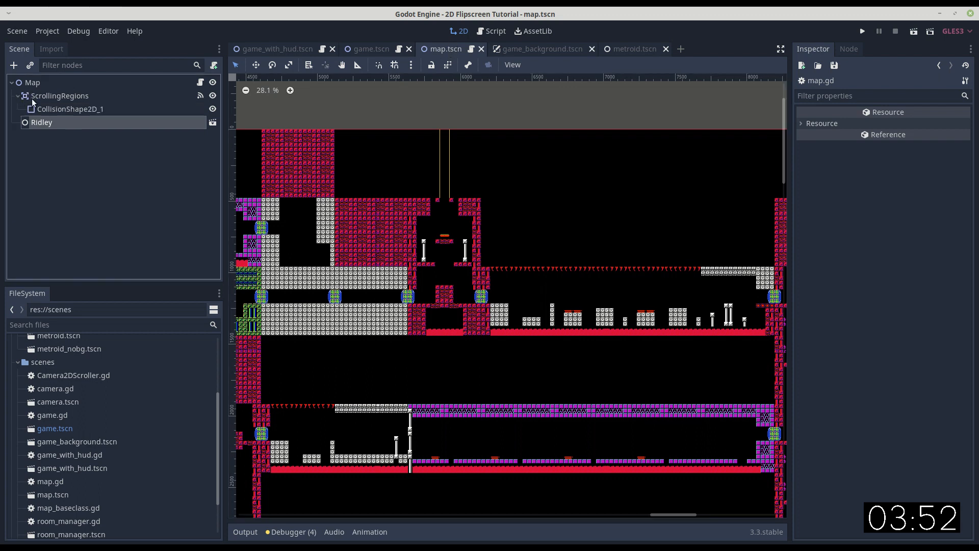
left_click(66, 108)
scroll(572, 286, "down", 5)
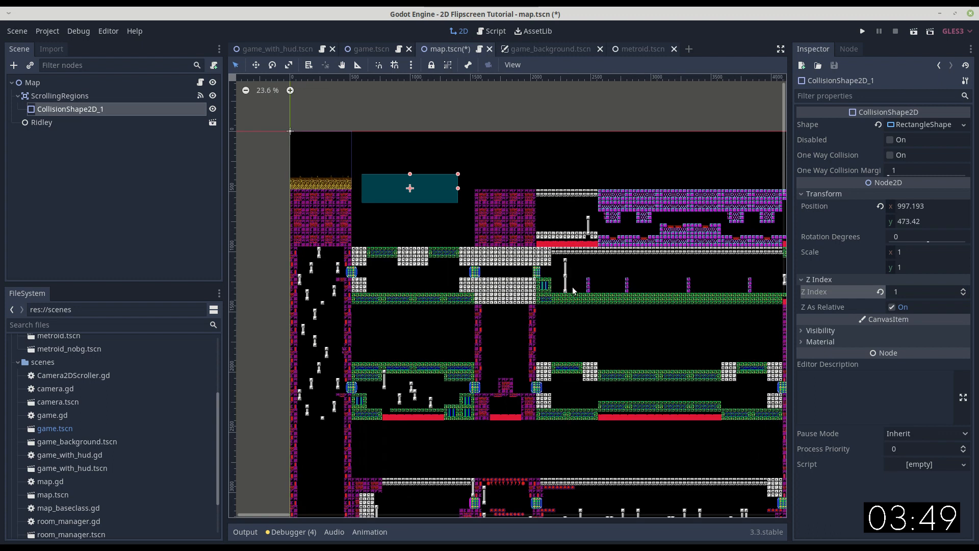
scroll(545, 276, "down", 1)
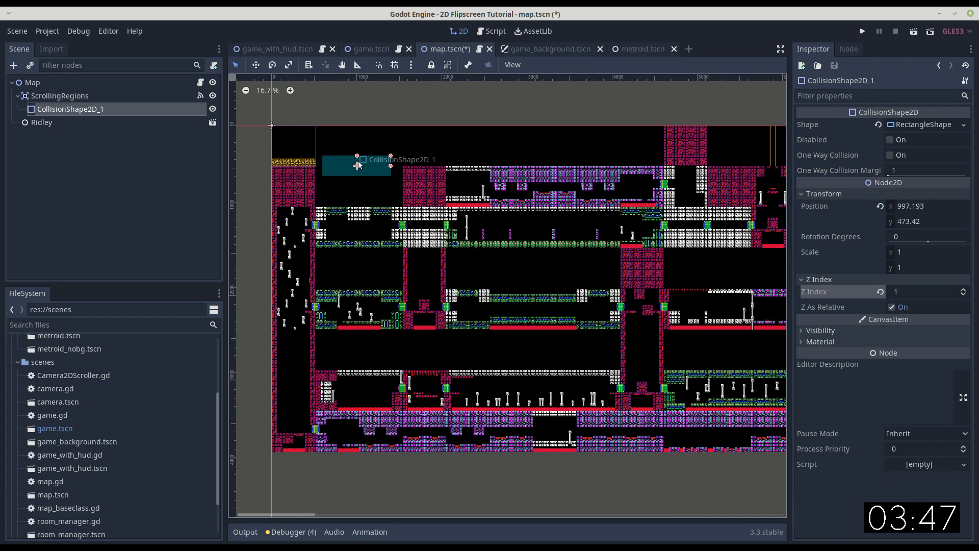
left_click_drag(365, 170, 713, 224)
middle_click_drag(712, 224, 483, 263)
Set the snap grid step to 512 by 480 px and keep the grid always shown.
left_click(411, 64)
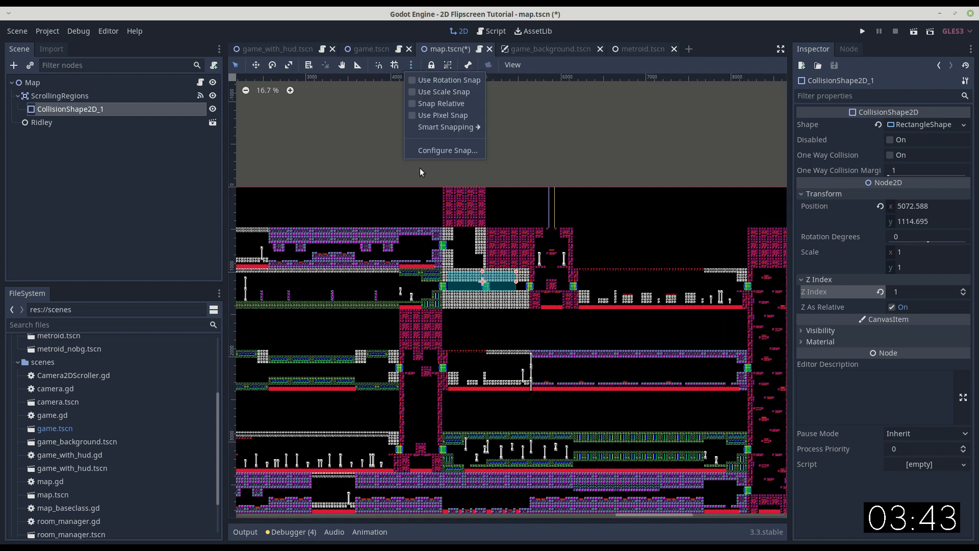
left_click(437, 150)
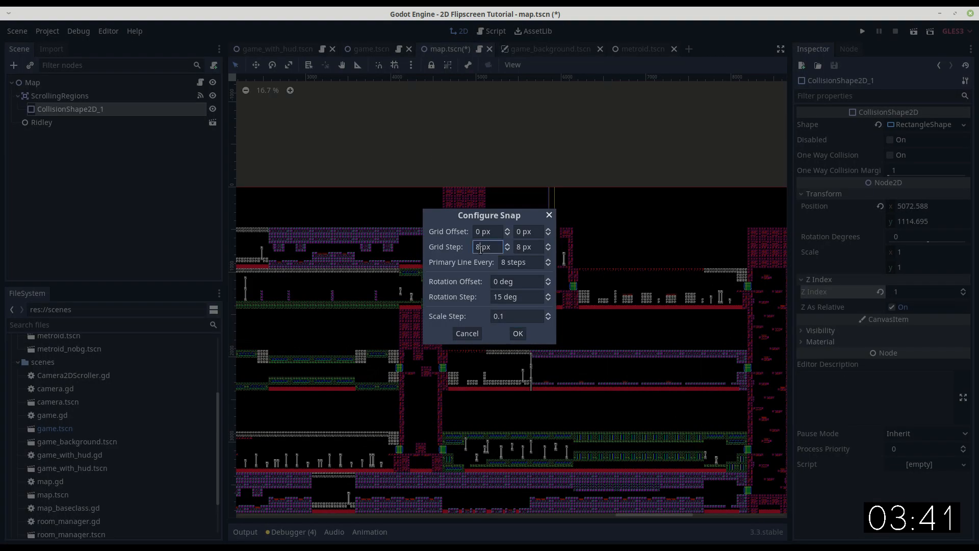
key("BackSpace")
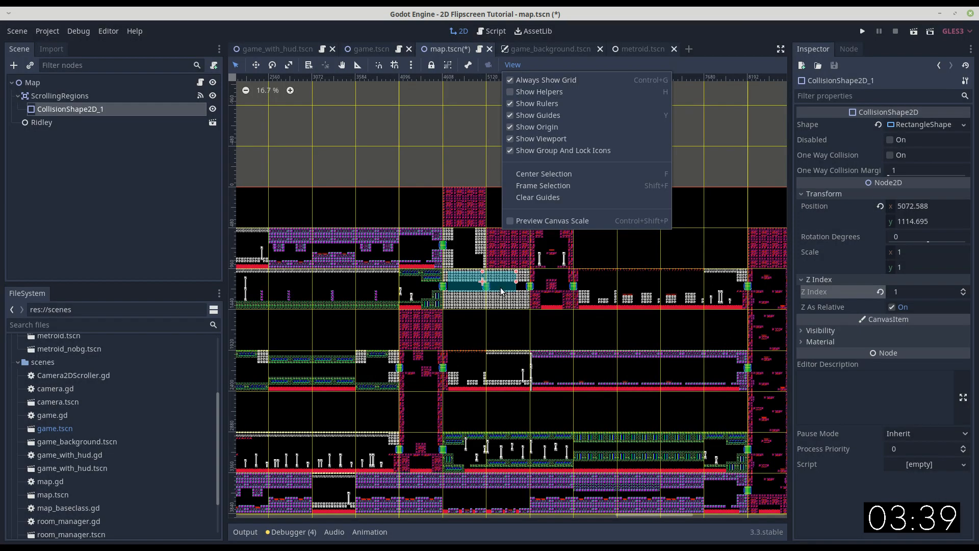
left_click(485, 285)
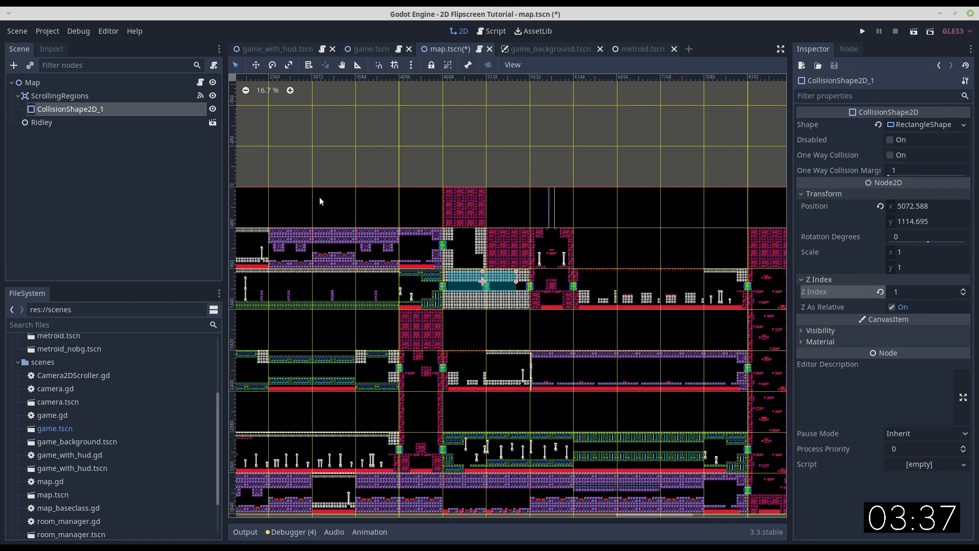
Resize CollisionShape2D_1 into a tall rectangle over the starting elevator shaft and position it at about (5887, 447).
left_click_drag(485, 273, 532, 179)
scroll(531, 202, "up", 4)
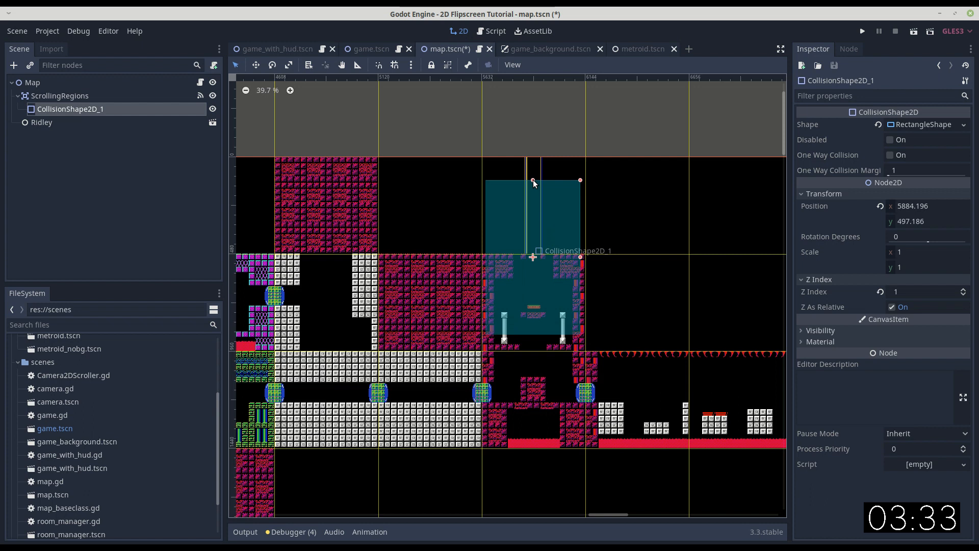
left_click_drag(534, 227, 535, 218)
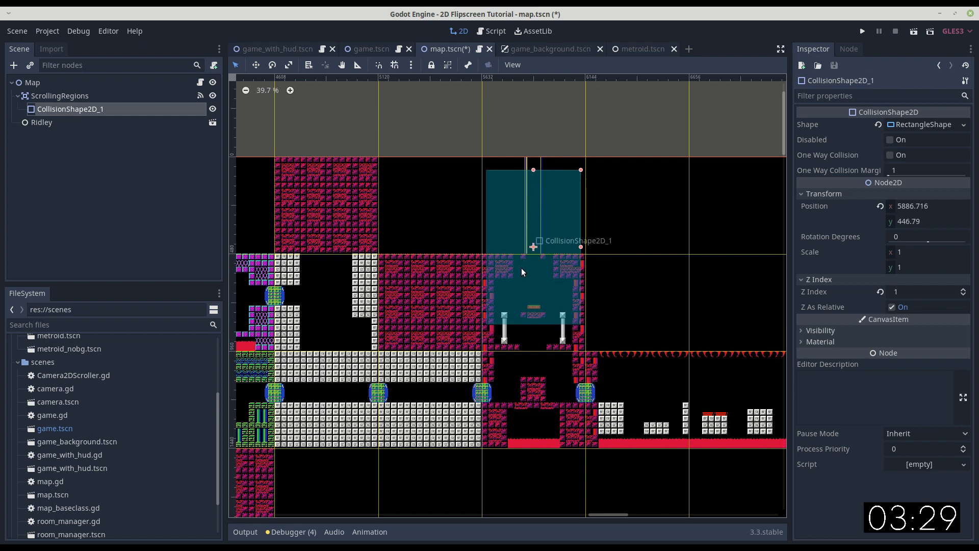
Duplicate CollisionShape2D_1 within ScrollingRegions and make the duplicate's rectangle shape unique.
scroll(601, 383, "down", 9)
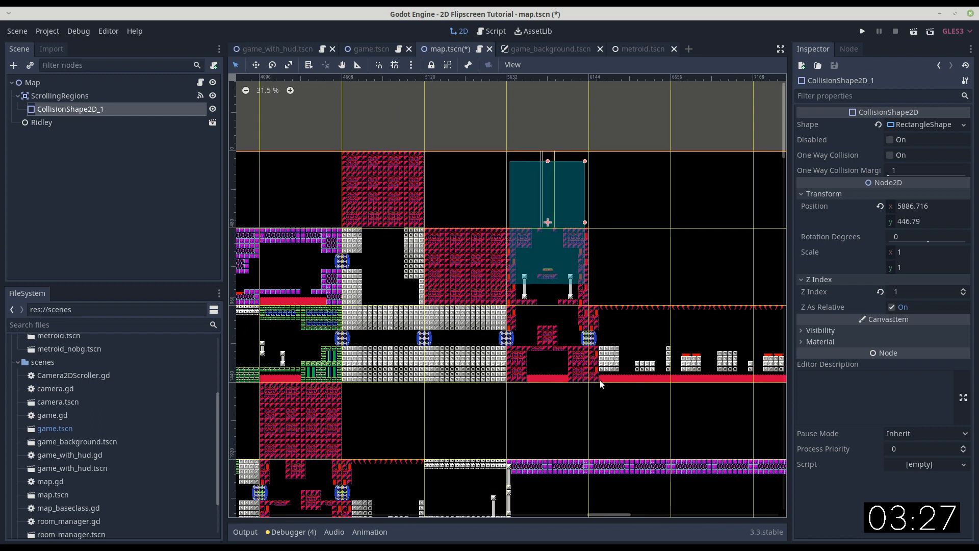
middle_click_drag(662, 262, 486, 282)
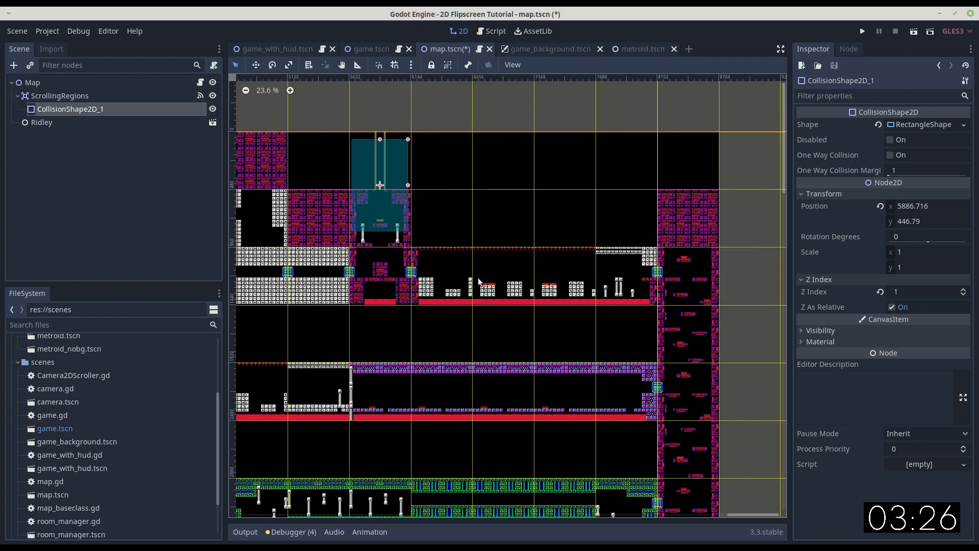
left_click(62, 95)
left_click(63, 109)
key("ctrl+d")
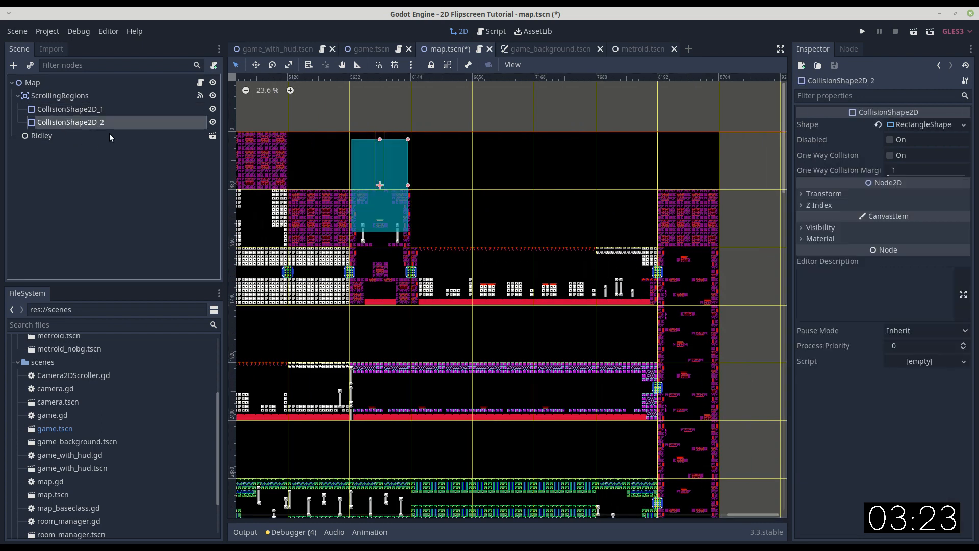
left_click(963, 125)
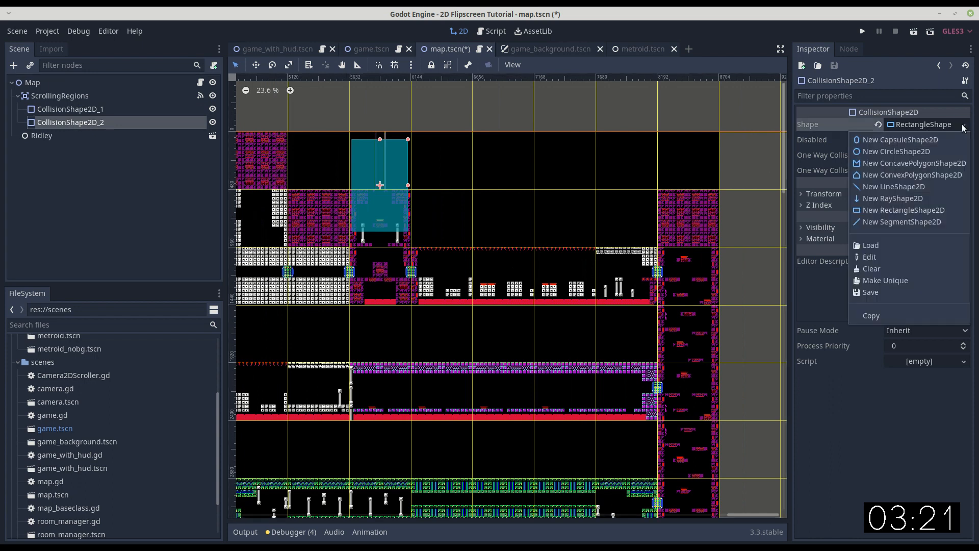
left_click(876, 281)
Move CollisionShape2D_2 onto the vertical shaft at the map's far right edge and stretch it over the shaft's height.
left_click_drag(382, 212, 646, 377)
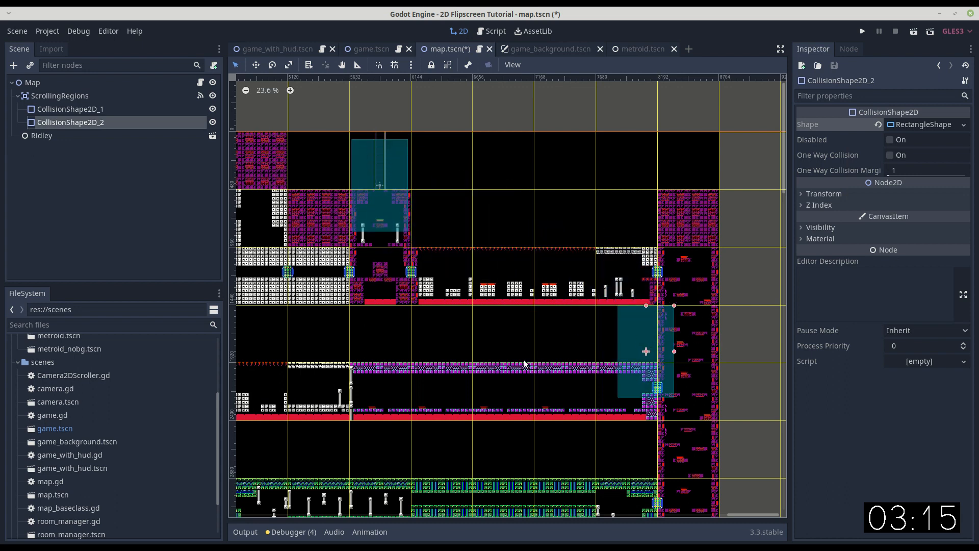
middle_click_drag(524, 365, 513, 250)
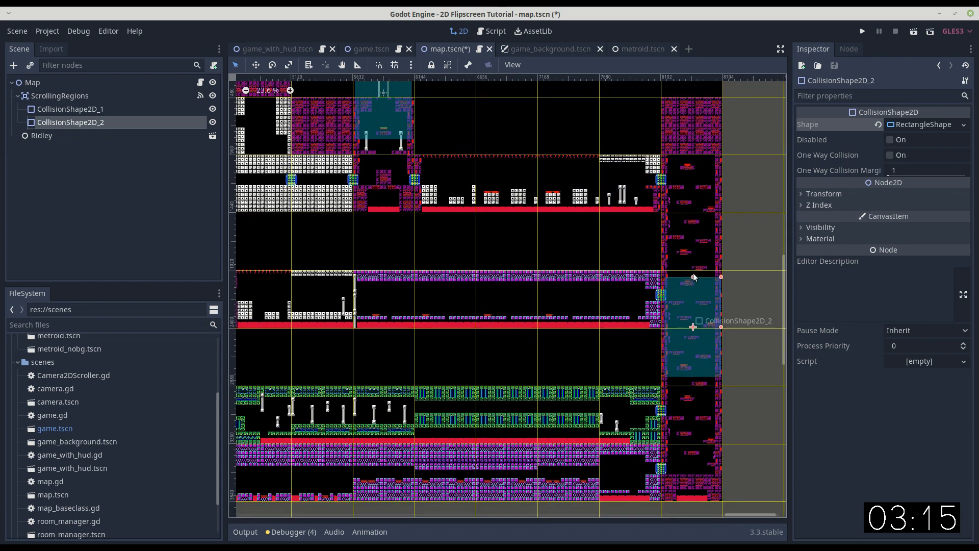
left_click_drag(693, 277, 695, 193)
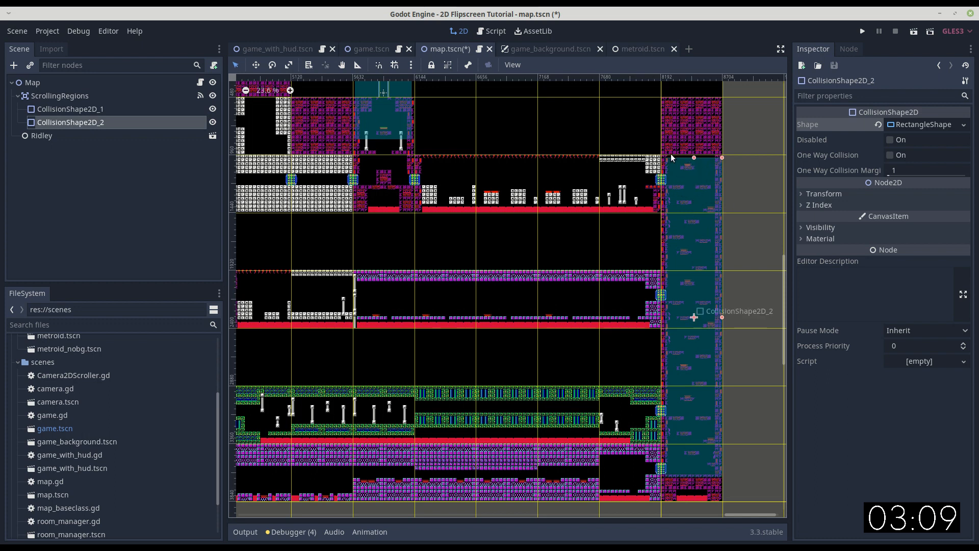
Add the missing comma after the room "56" entry of _ROOM_DATA in the map.gd script.
left_click(487, 31)
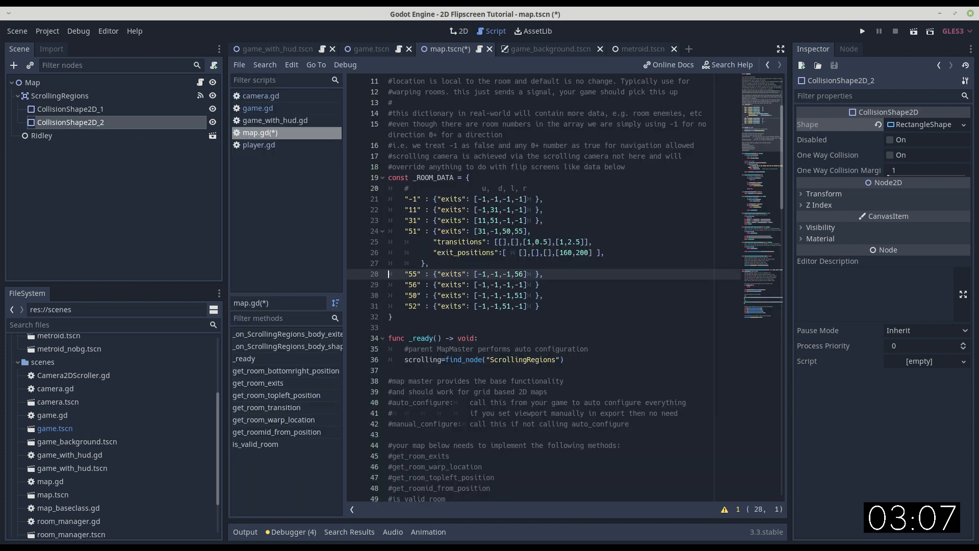
left_click(553, 286)
type(",")
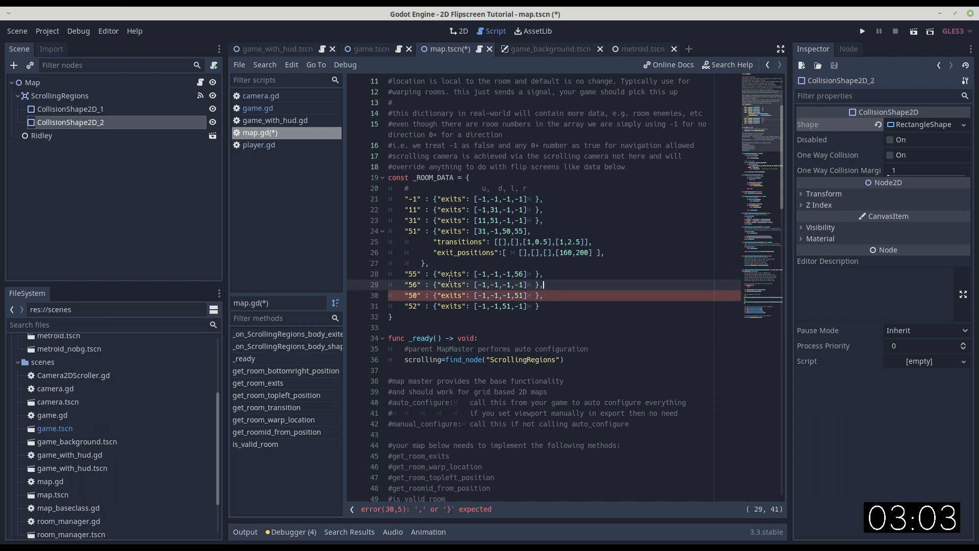
Review the exit entries in _ROOM_DATA, especially rooms 55 and 56, and return to the map's 2D view.
double_click(518, 274)
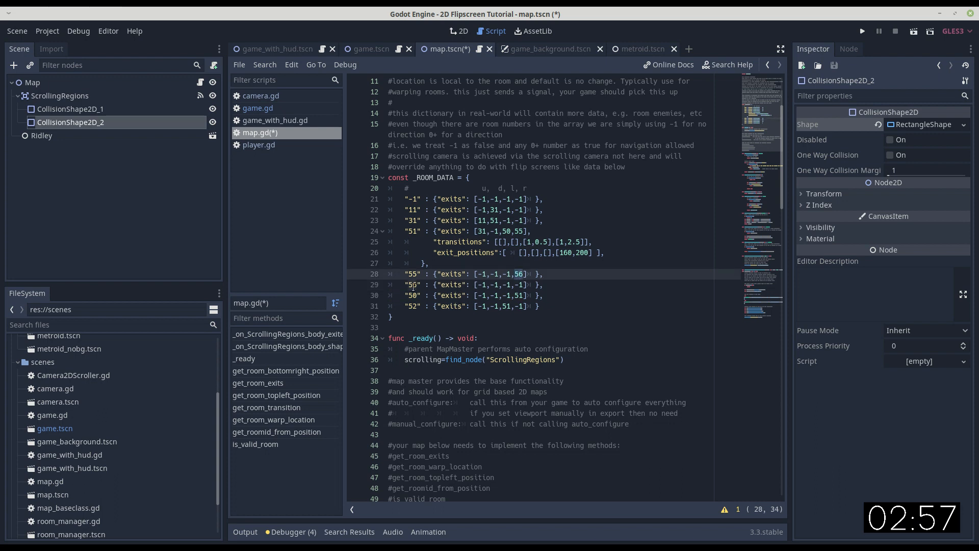
left_click_drag(406, 286, 542, 285)
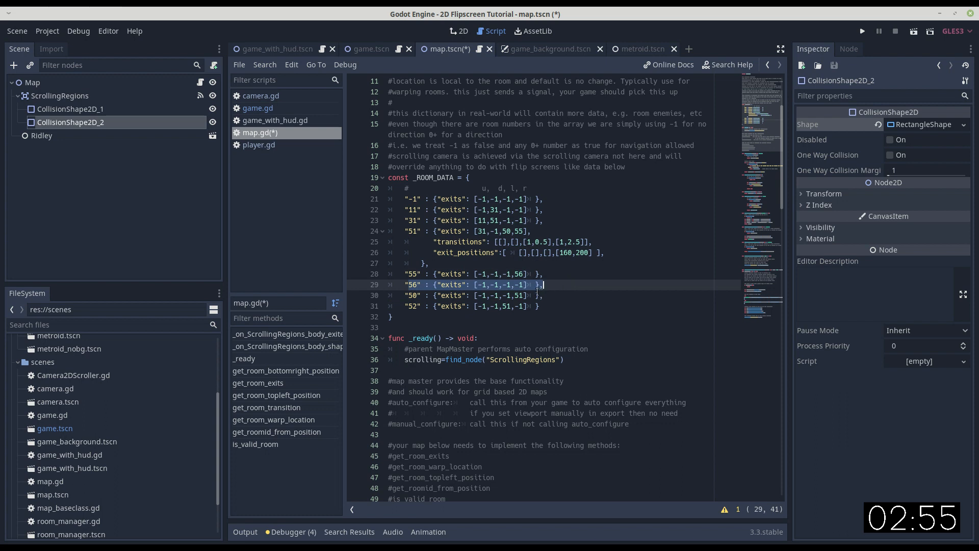
left_click(517, 285)
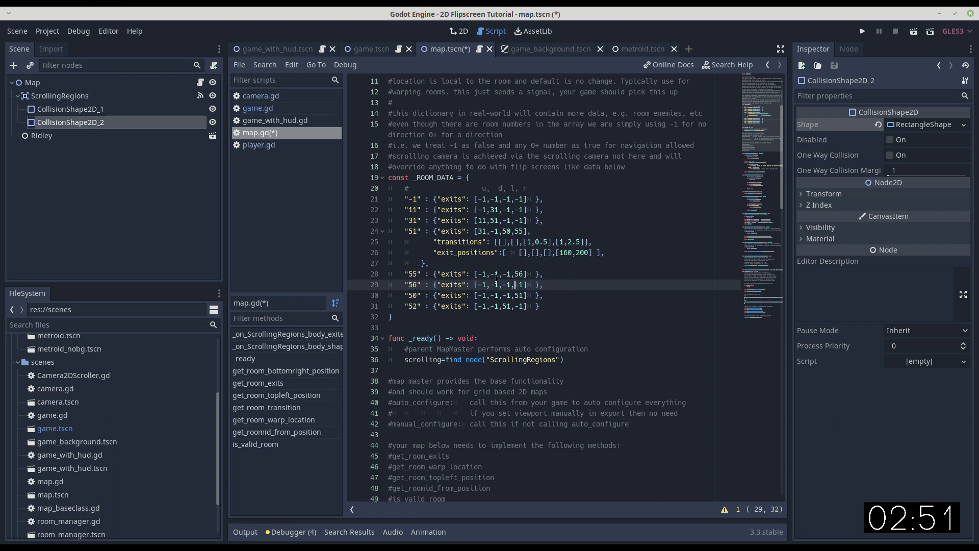
left_click_drag(408, 274, 536, 273)
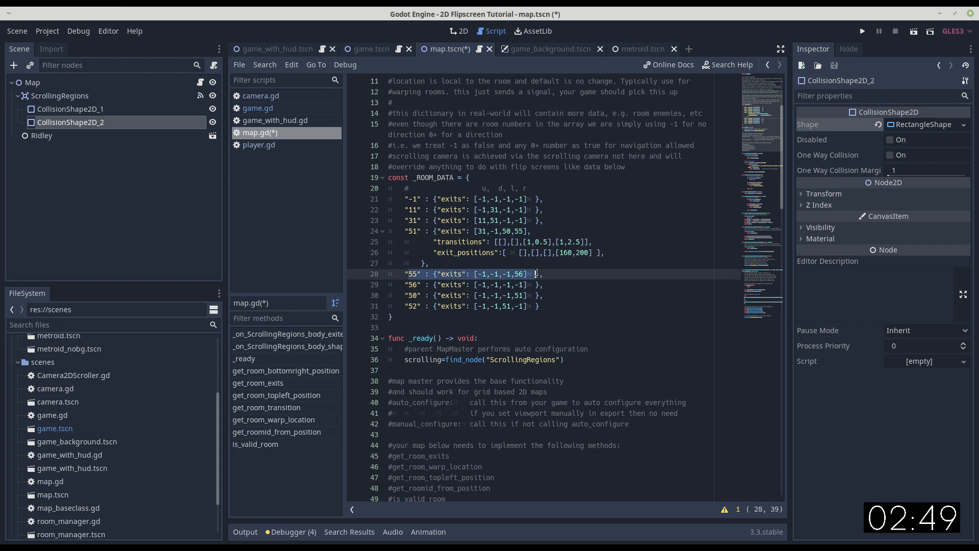
left_click(520, 273)
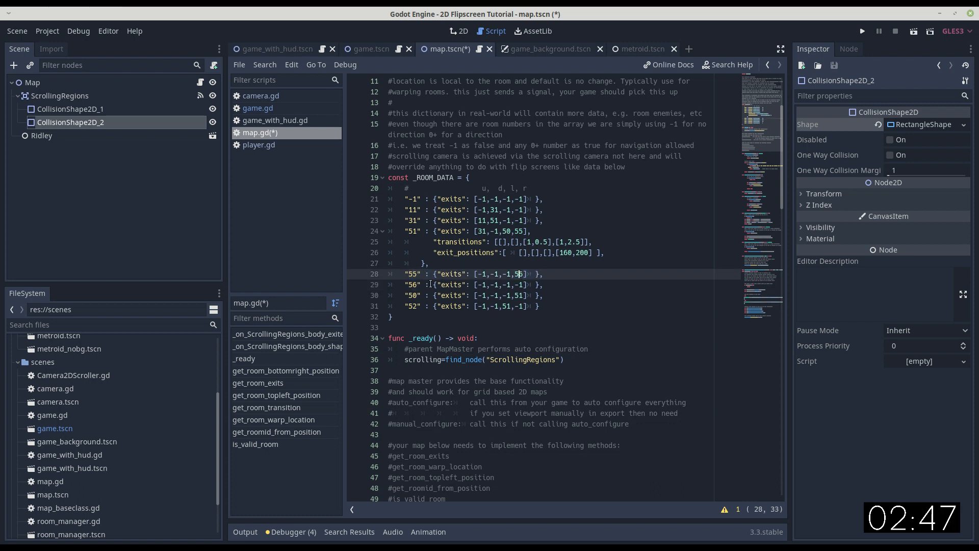
left_click_drag(401, 284, 355, 204)
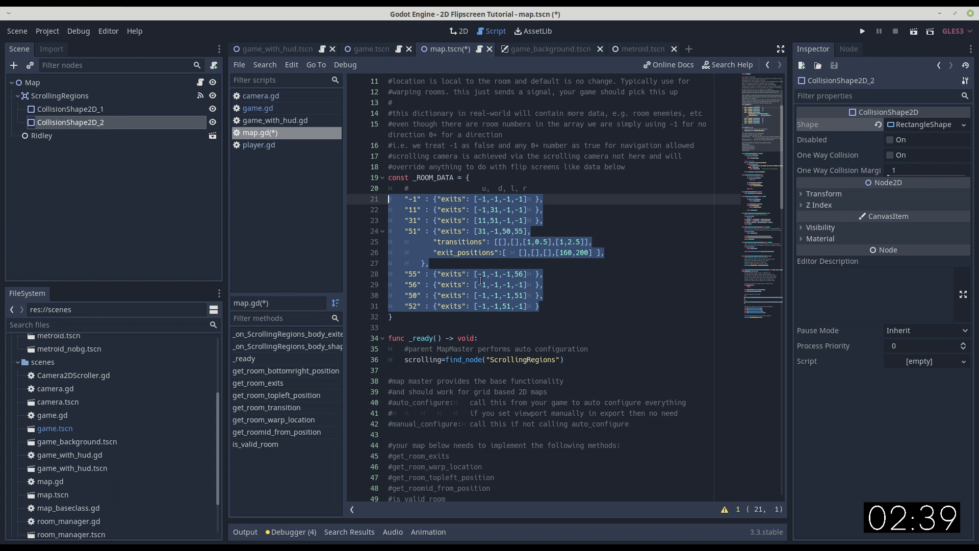
left_click(543, 311)
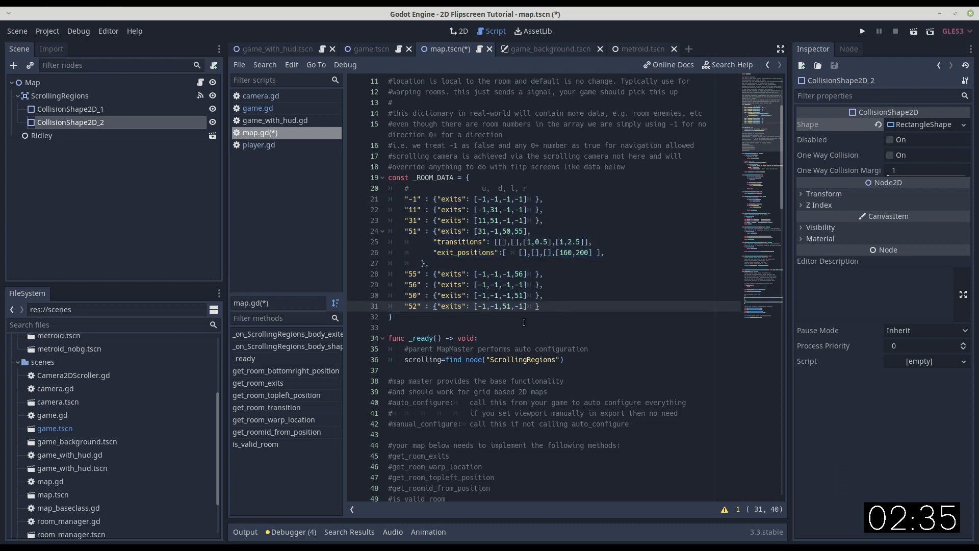
left_click(459, 32)
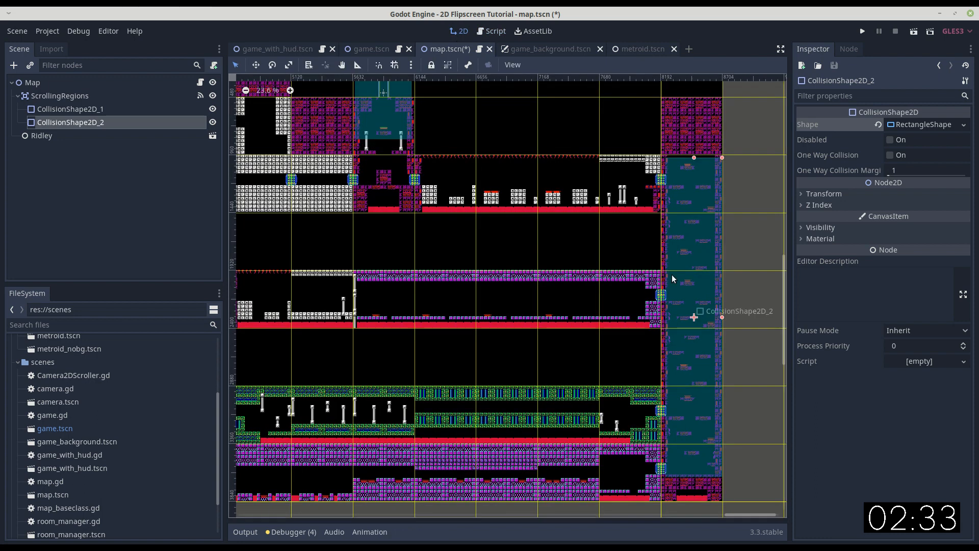
Run the project and guide the player down the starting elevator shaft and through its right-hand door.
left_click(861, 32)
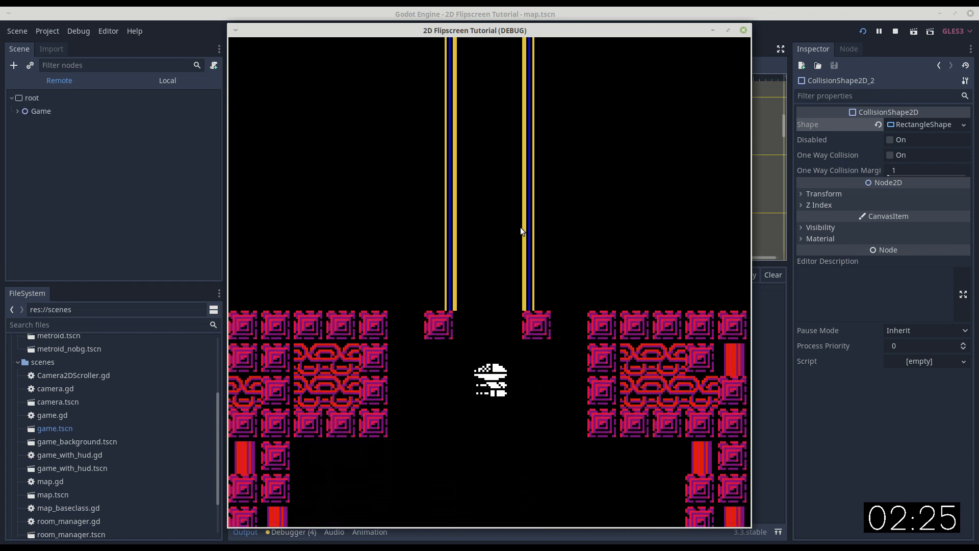
key("Right")
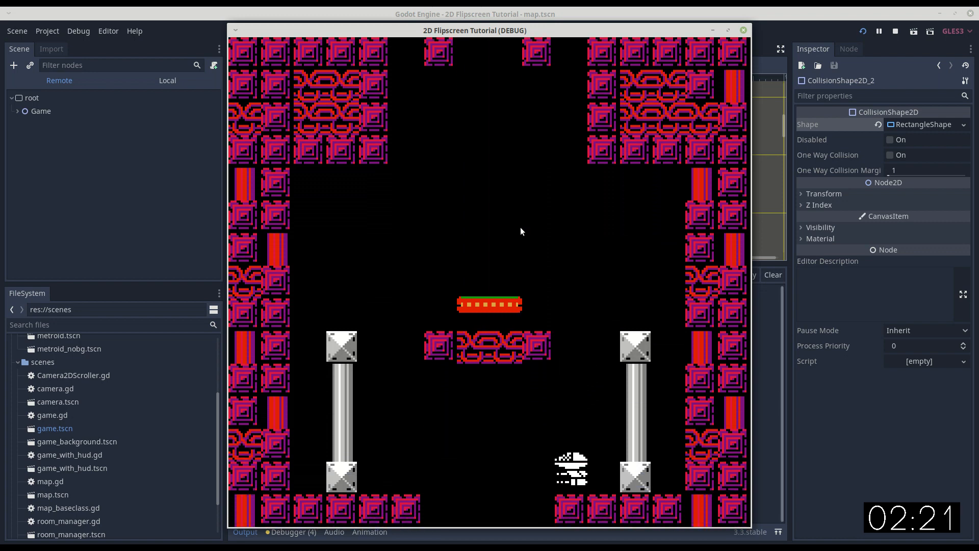
key("Left")
key("Right")
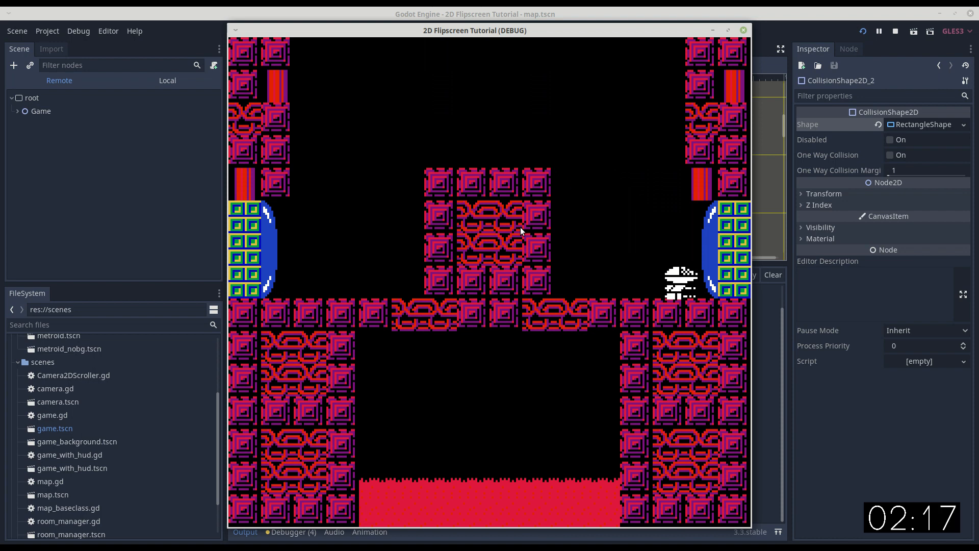
key("Right")
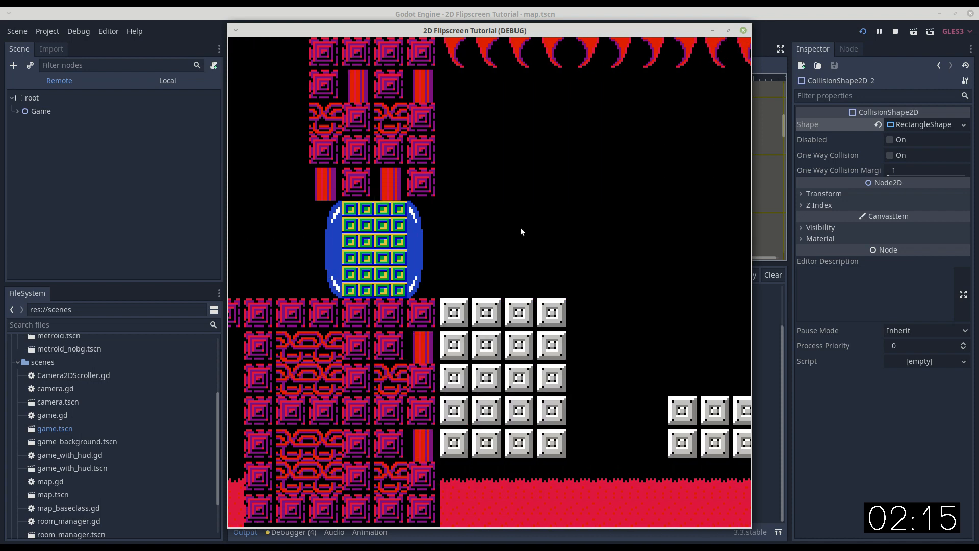
Cross the lava corridor to its far end and take the player through the door into the far-right shaft.
key("Down")
key("Right")
key("Up")
key("Right")
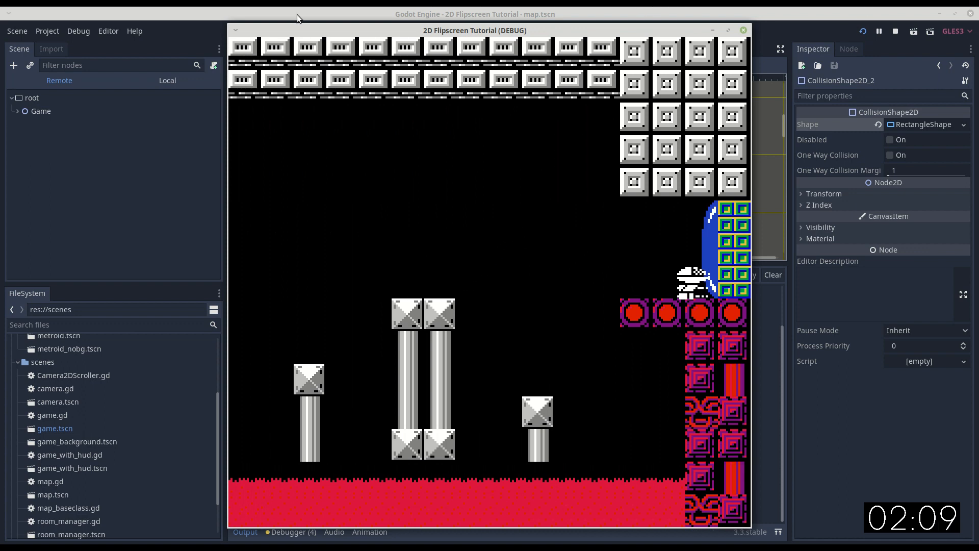
key("Right")
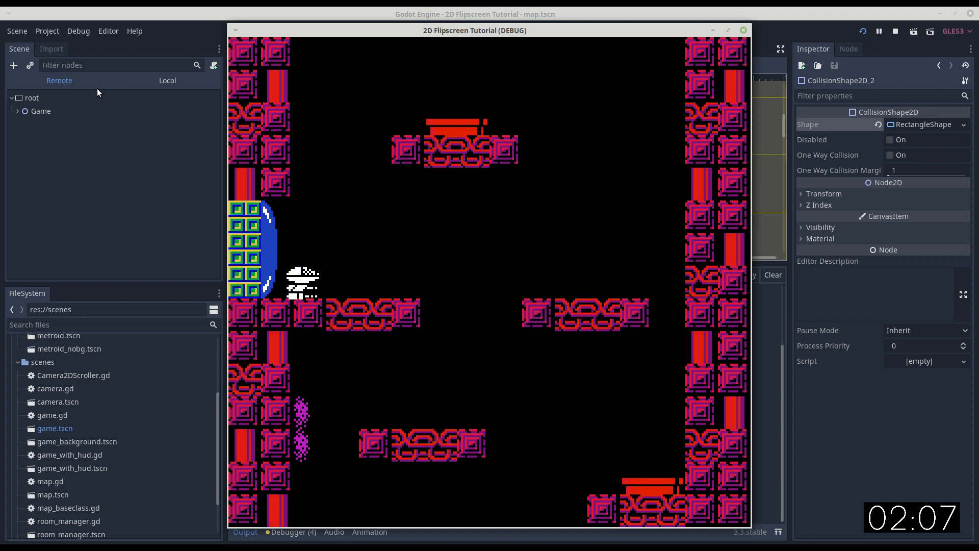
Test vertical scrolling by moving the player around the far-right shaft's platforms, and close the running game.
key("Right")
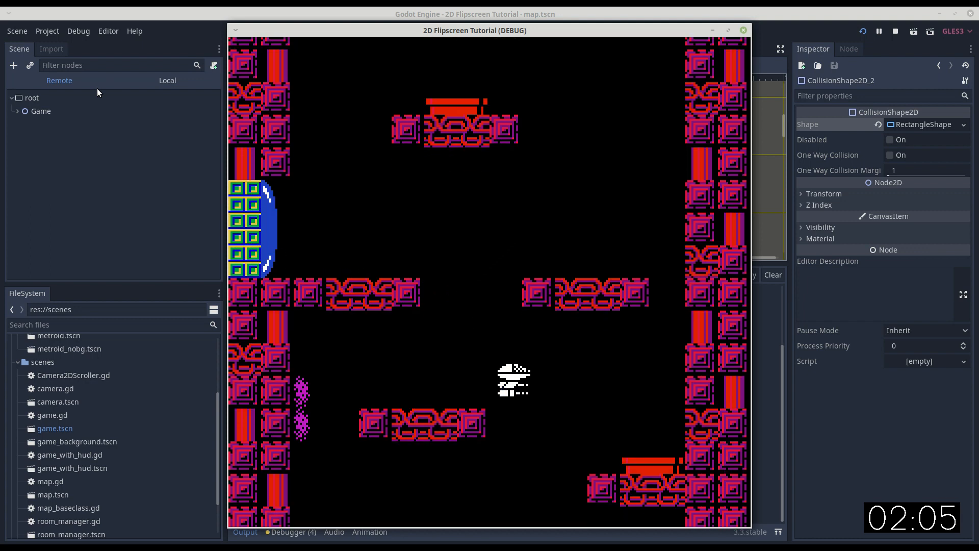
key("Right")
key("Left")
key("Right")
key("Left")
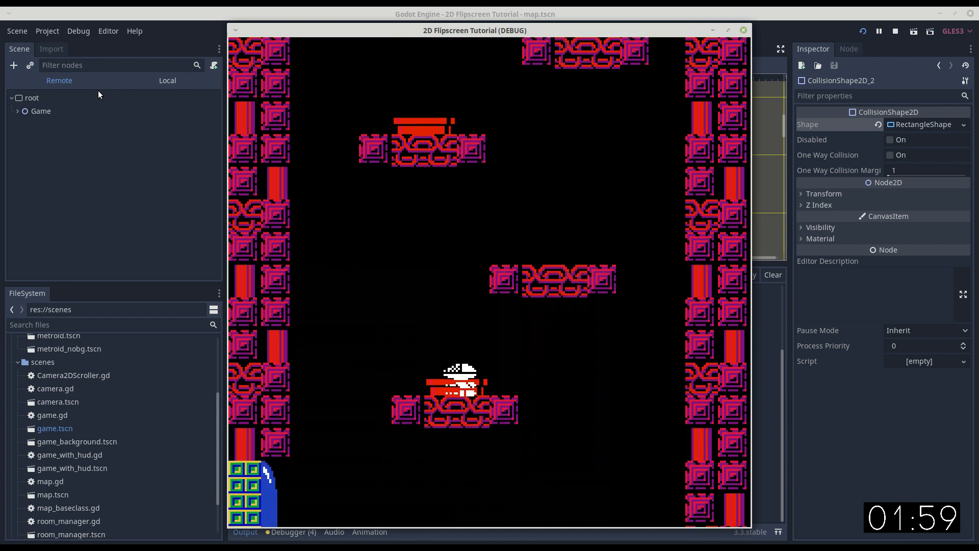
left_click(743, 30)
scroll(415, 242, "down", 3)
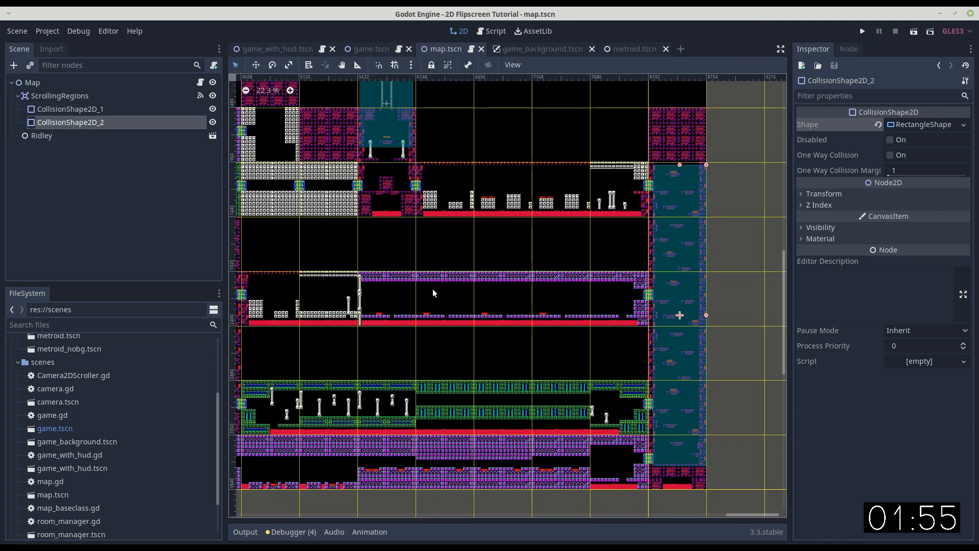
middle_click_drag(419, 262, 517, 267)
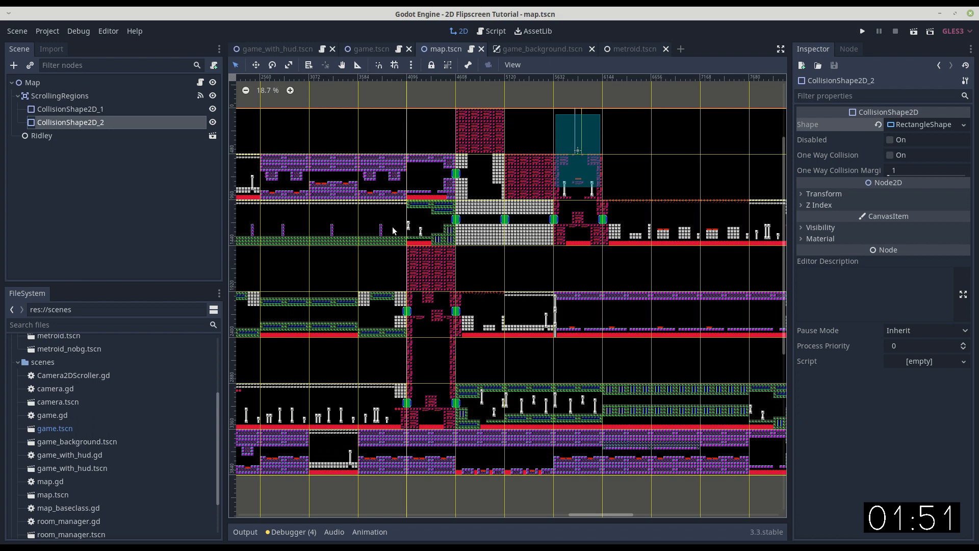
middle_click_drag(316, 230, 436, 255)
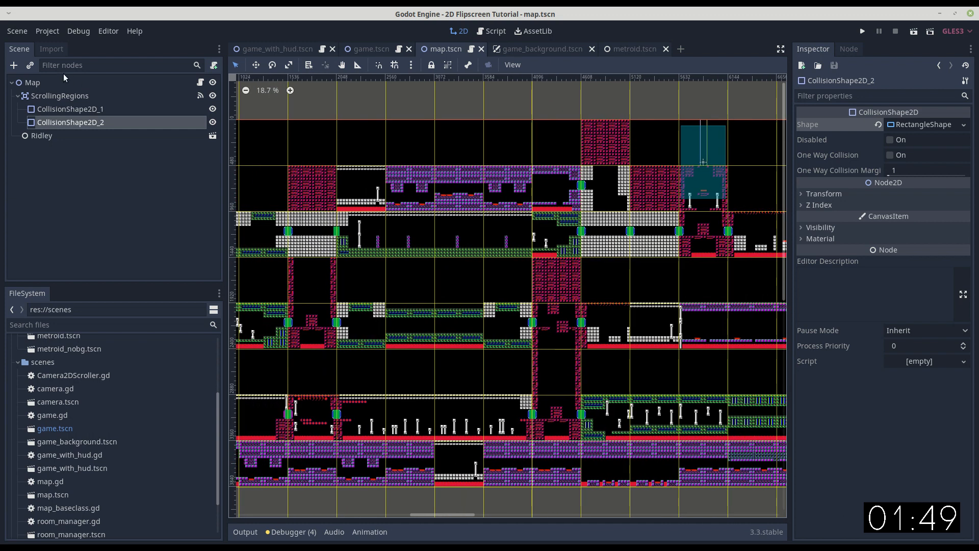
Open the ui.tscn scene and check the size properties of its MarginContainer and TextureRect nodes.
scroll(22, 412, "up", 3)
left_click(19, 411)
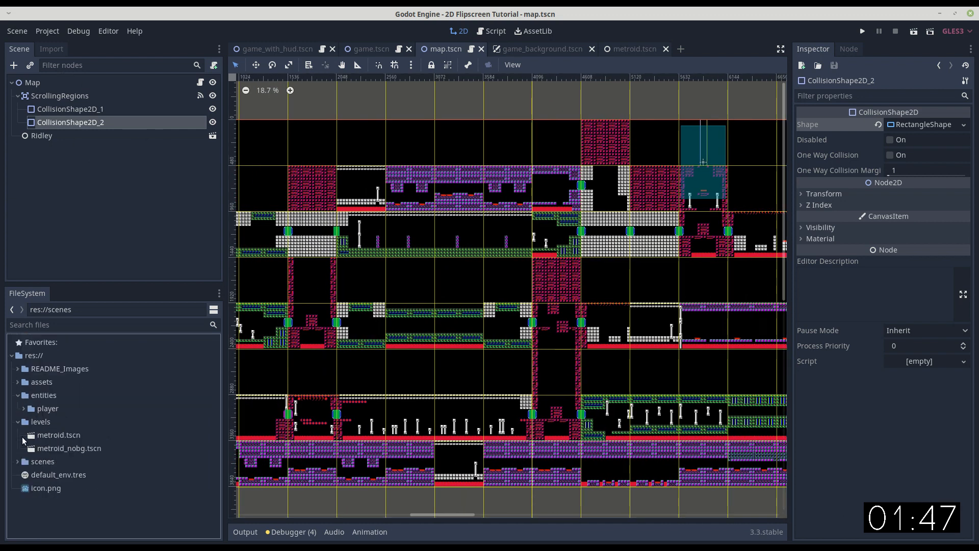
left_click(20, 464)
scroll(131, 433, "down", 5)
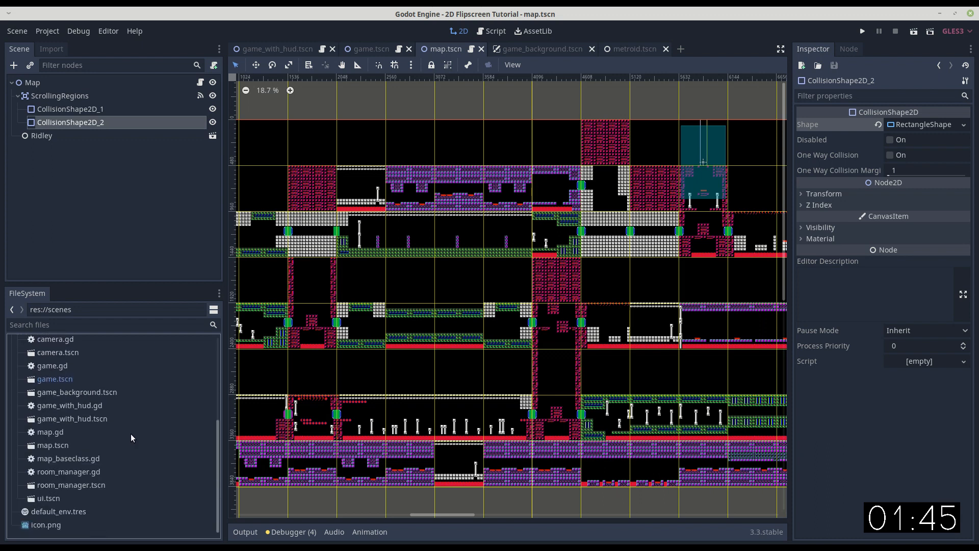
double_click(51, 499)
double_click(64, 122)
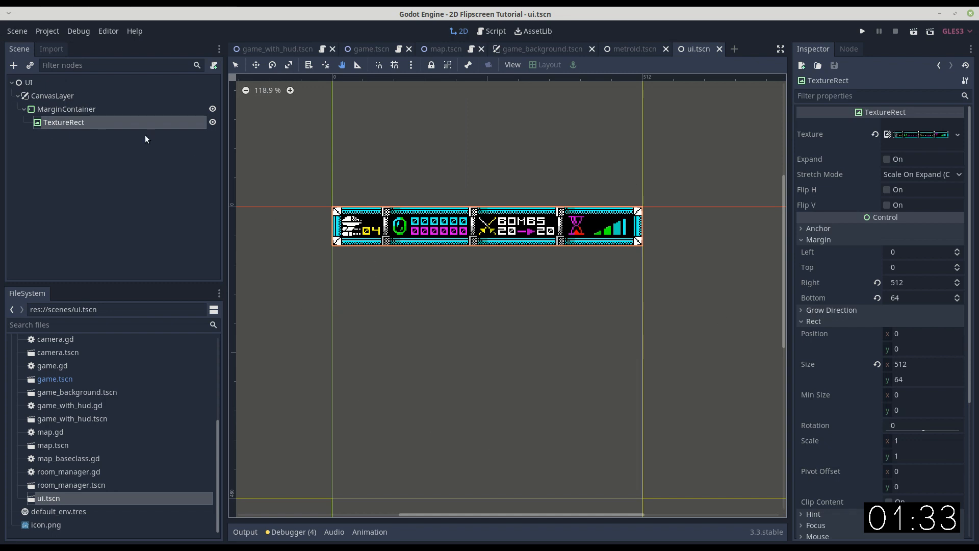
left_click(82, 109)
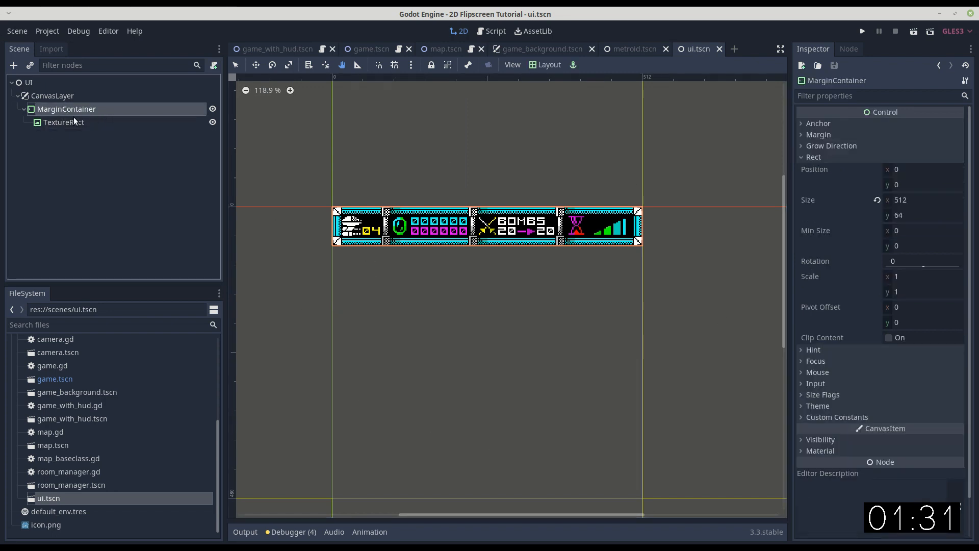
left_click(59, 123)
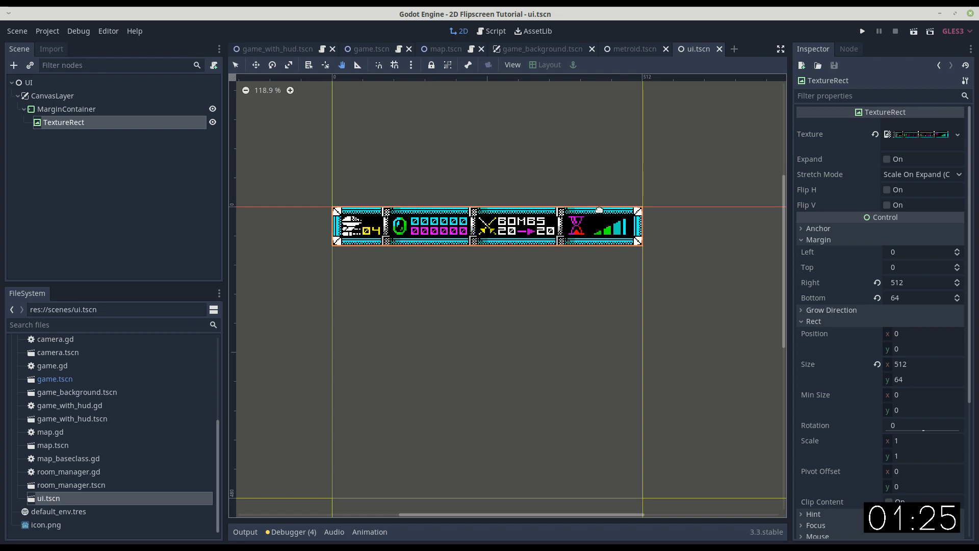
Increase the display window height in the project settings by 64 to 544.
left_click(54, 32)
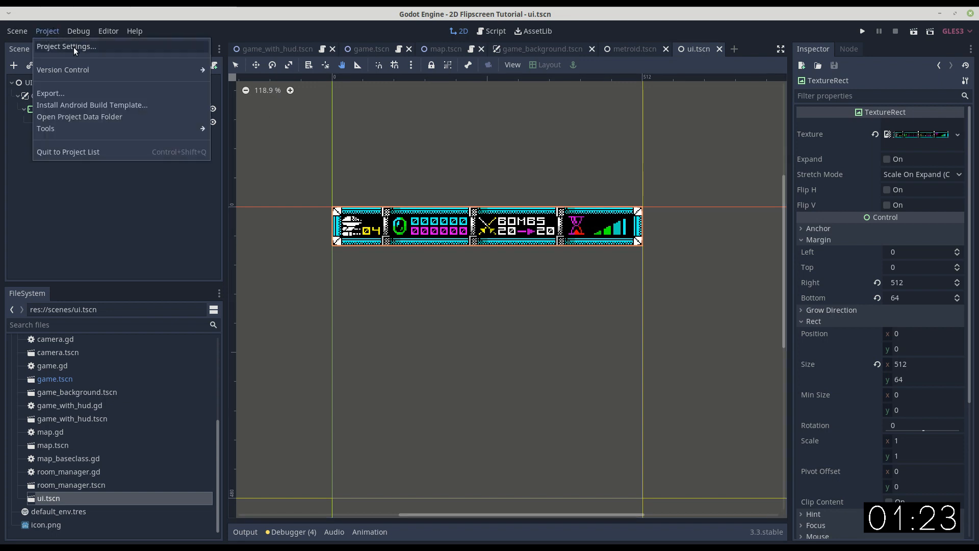
left_click(74, 47)
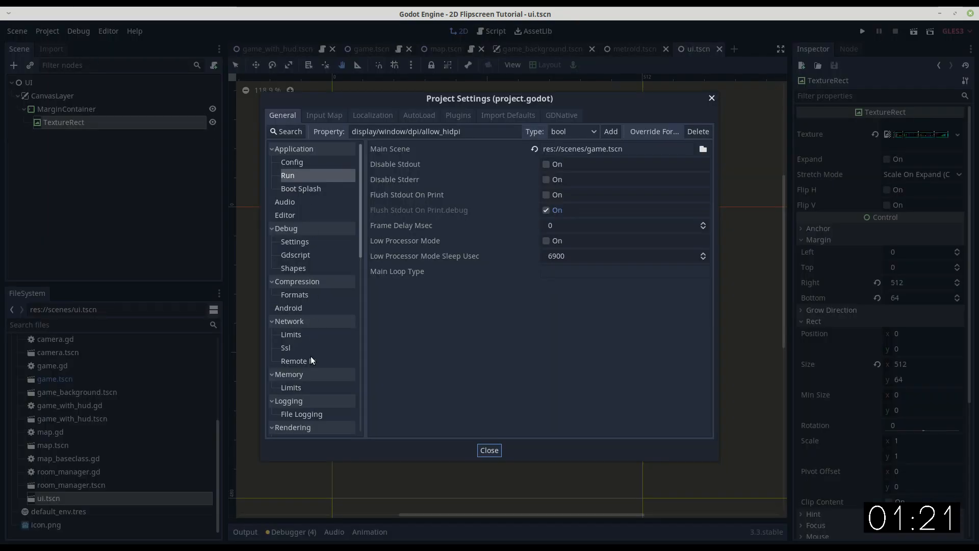
scroll(312, 347, "down", 5)
left_click(295, 391)
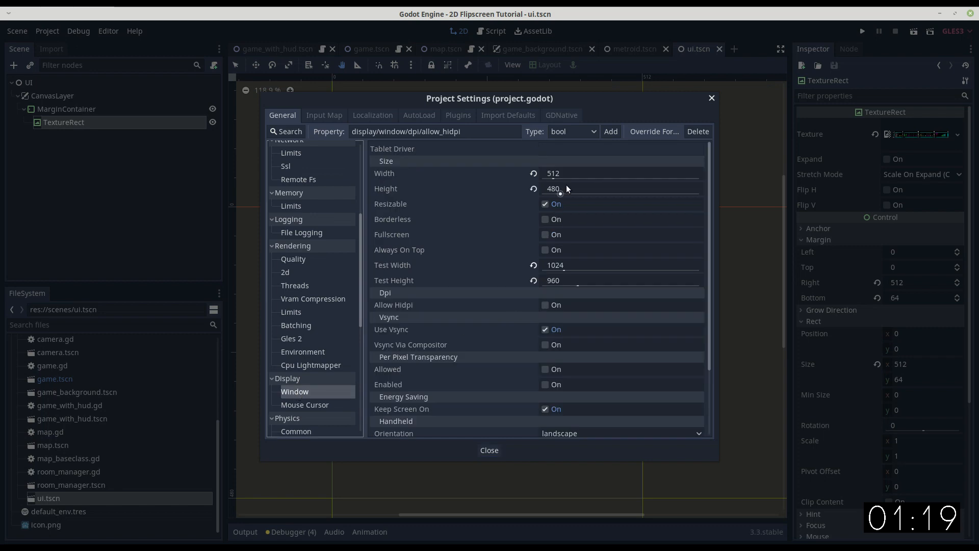
left_click(587, 187)
type("+64")
key("Tab")
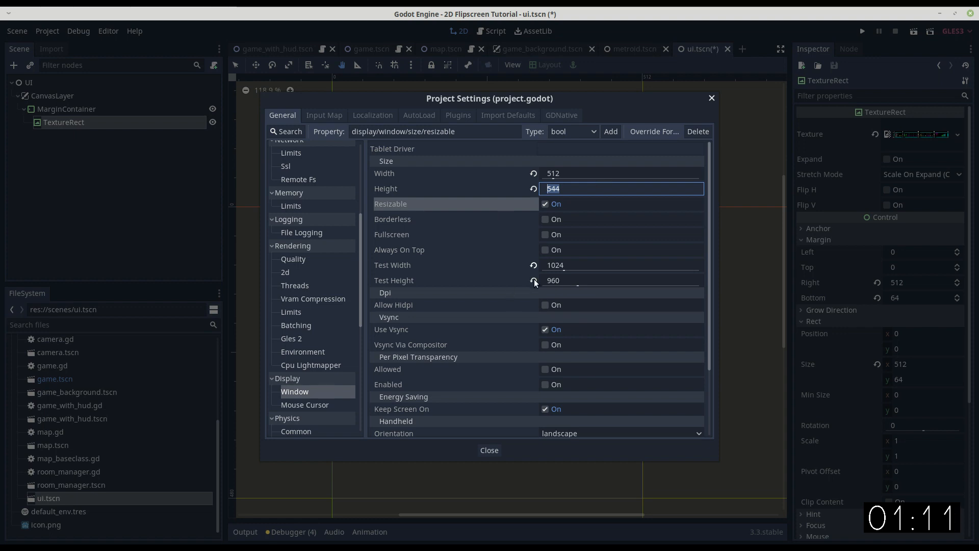
Set the project's main scene to res://scenes/game_with_hud.tscn and bring up that scene in the editor.
scroll(319, 178, "up", 5)
left_click(293, 174)
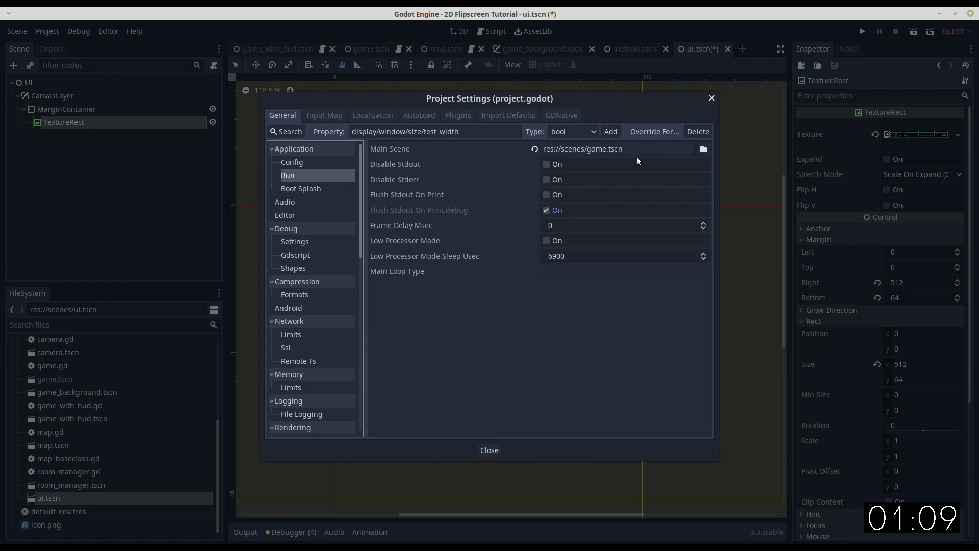
left_click(702, 149)
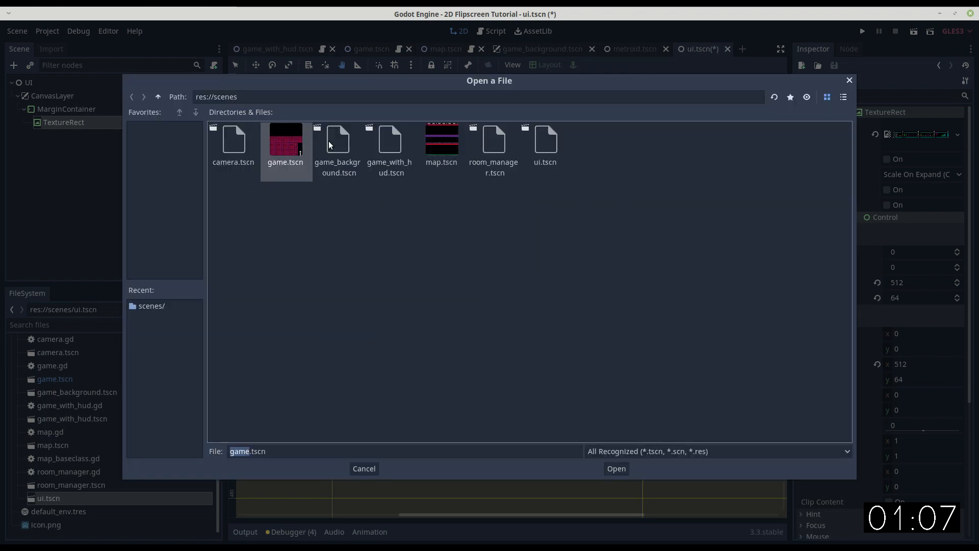
double_click(390, 142)
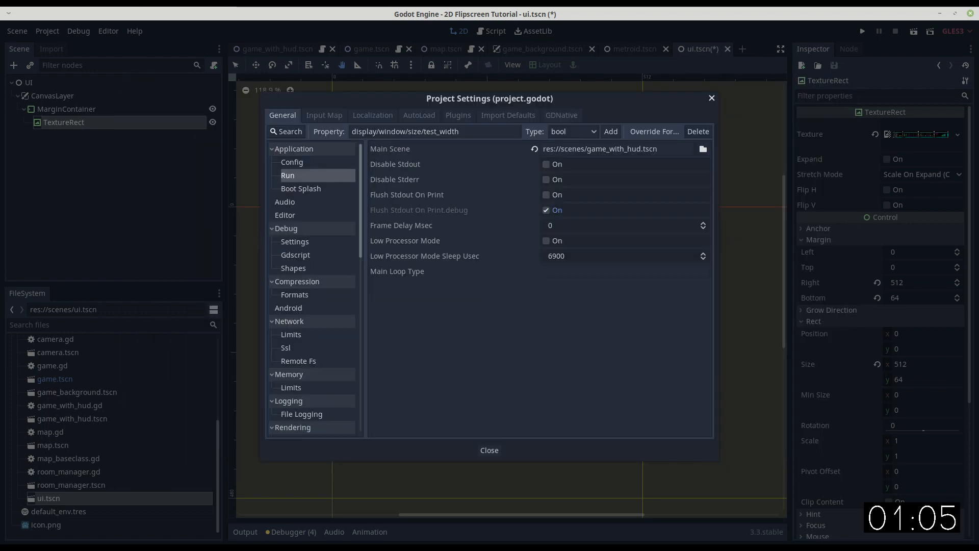
left_click(488, 450)
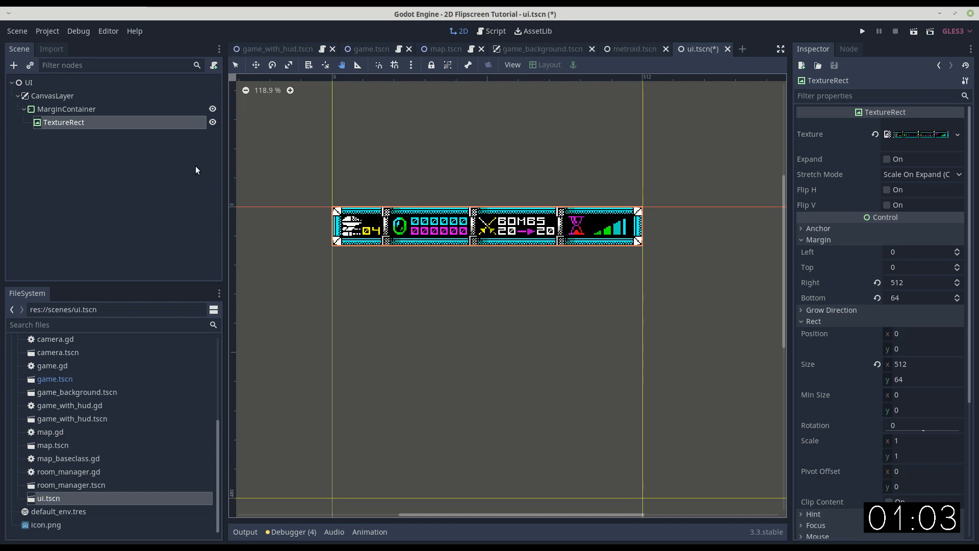
left_click(261, 49)
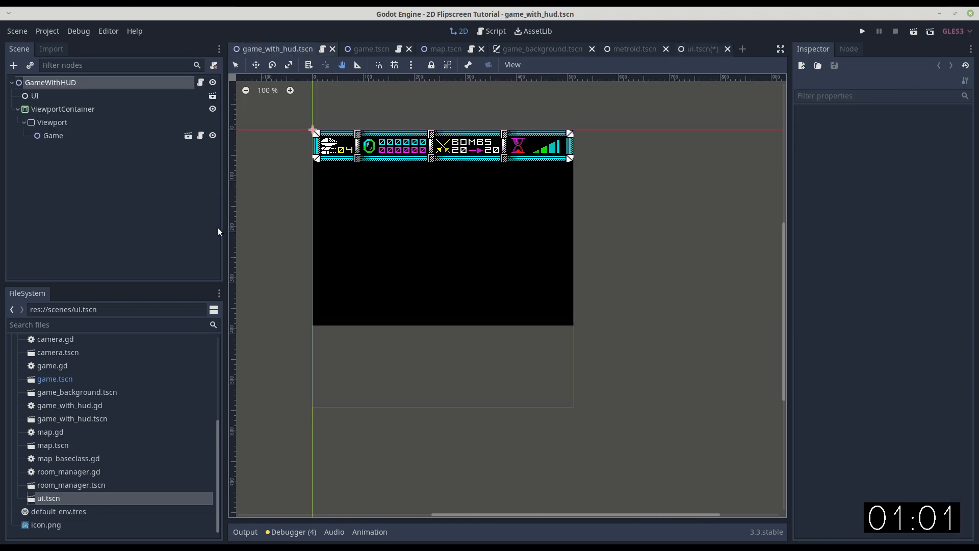
Inspect the properties of the Game, UI, Viewport and ViewportContainer nodes in the game_with_hud scene.
left_click_drag(228, 229, 327, 243)
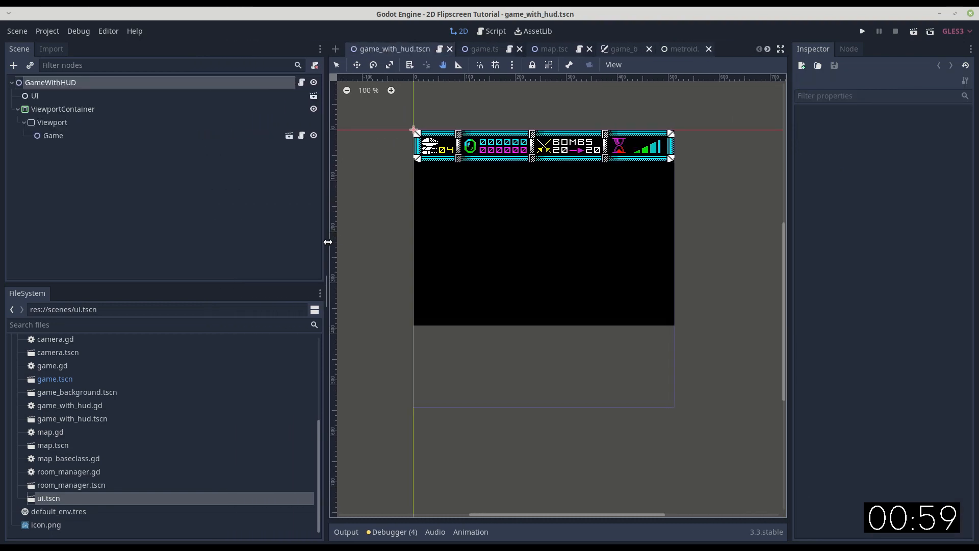
left_click(61, 135)
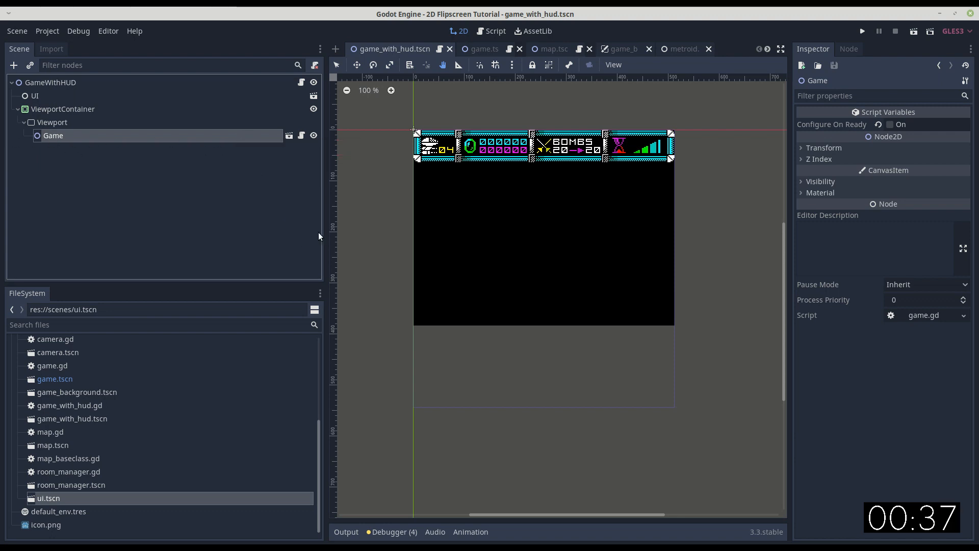
left_click_drag(326, 233, 257, 233)
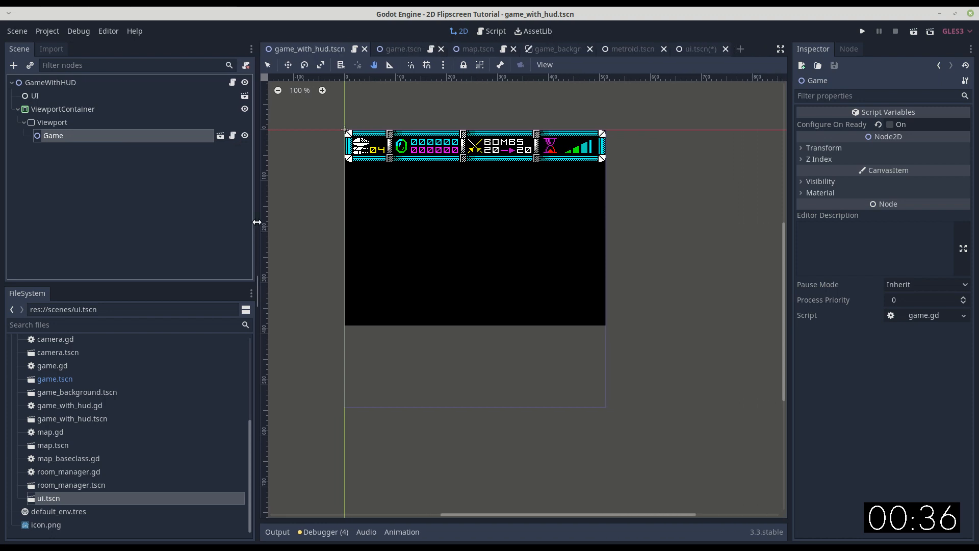
left_click(34, 97)
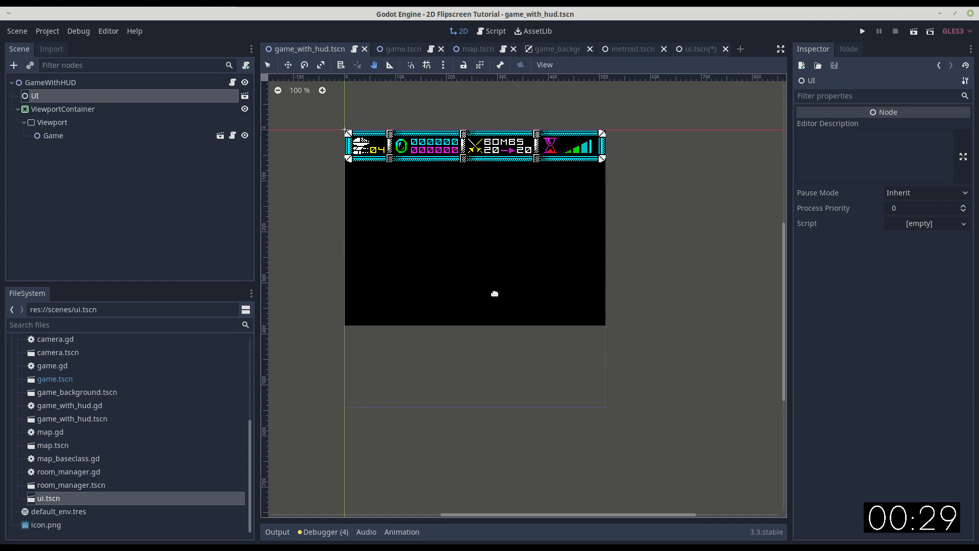
left_click(54, 124)
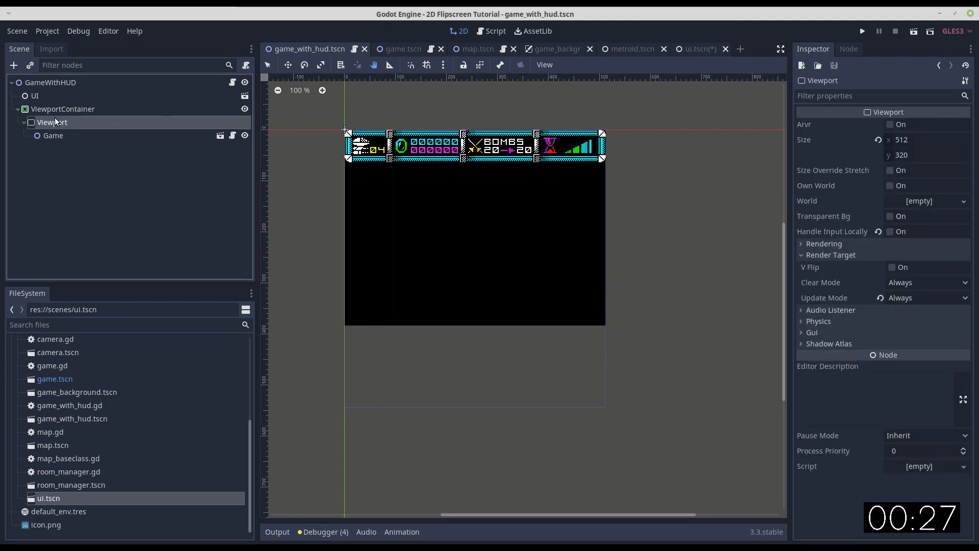
left_click(57, 109)
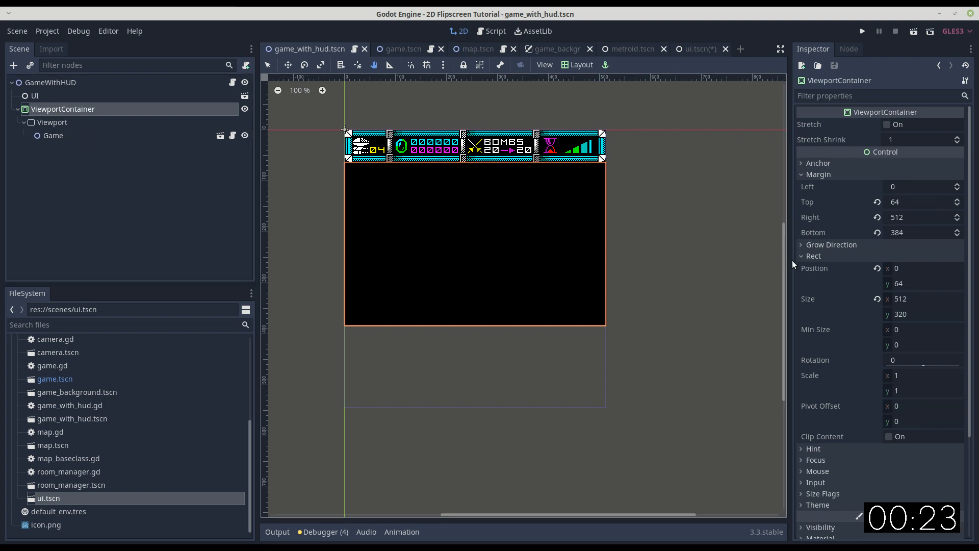
left_click_drag(792, 263, 714, 255)
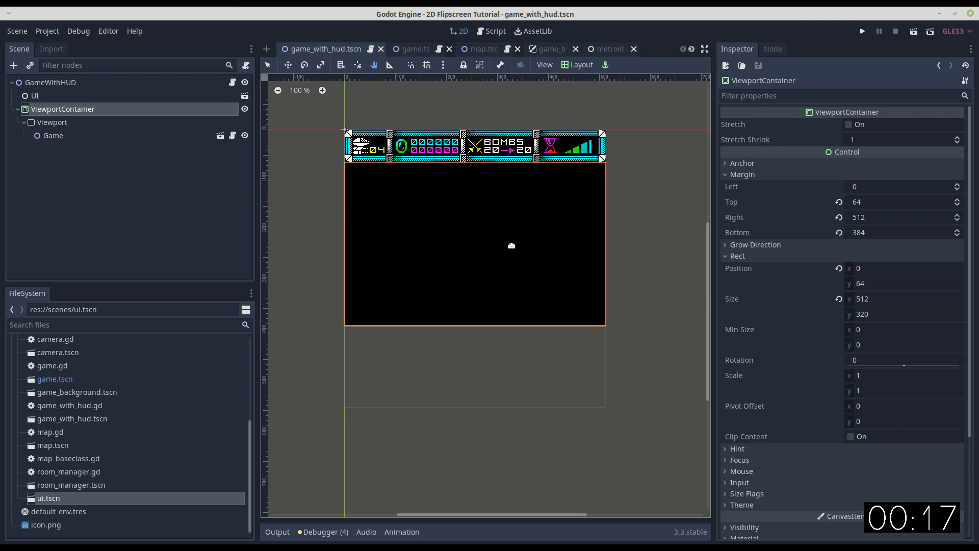
Set the y value of the GameWithHUD root node's Viewport Size Override to 480.
left_click(50, 82)
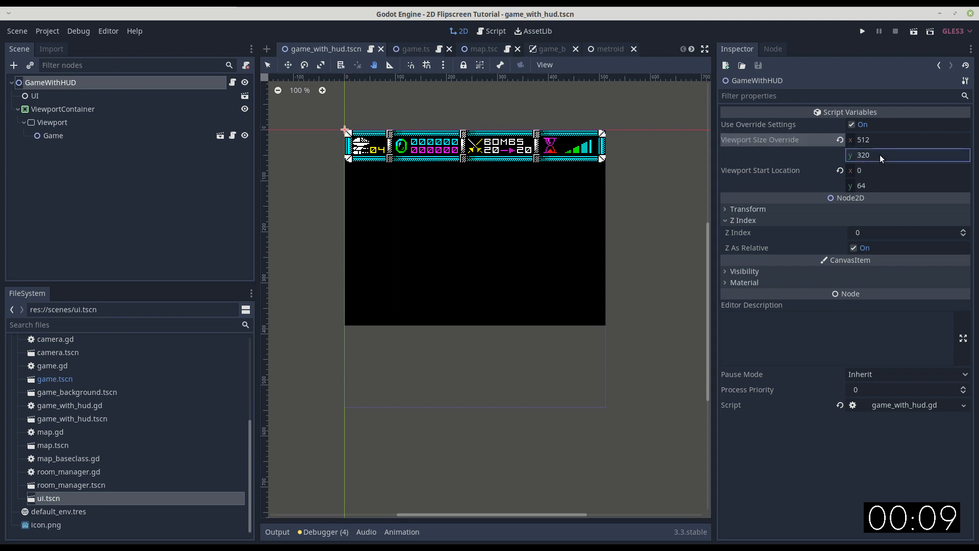
type("480")
key("Tab")
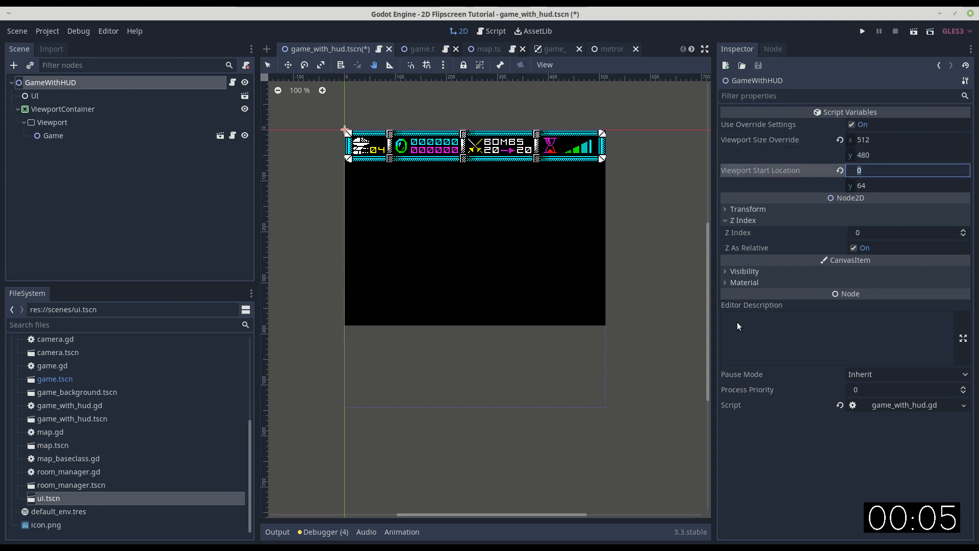
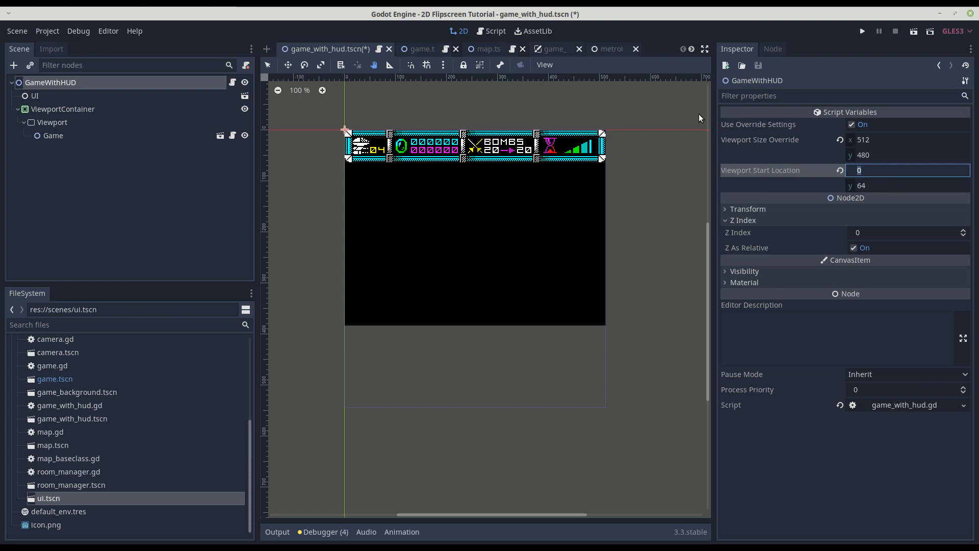
Run the project to check how the HUD and map fit the game window, and close the game.
left_click(862, 31)
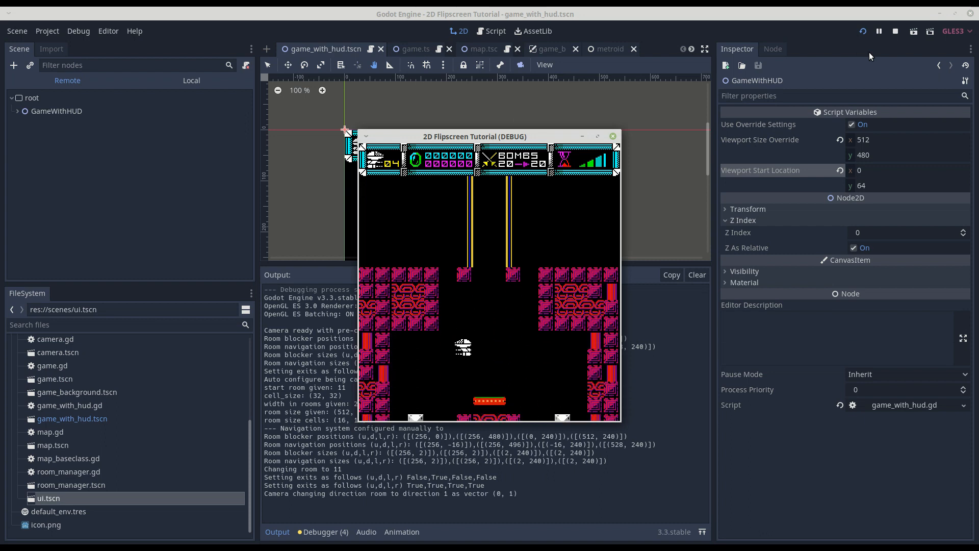
left_click(614, 137)
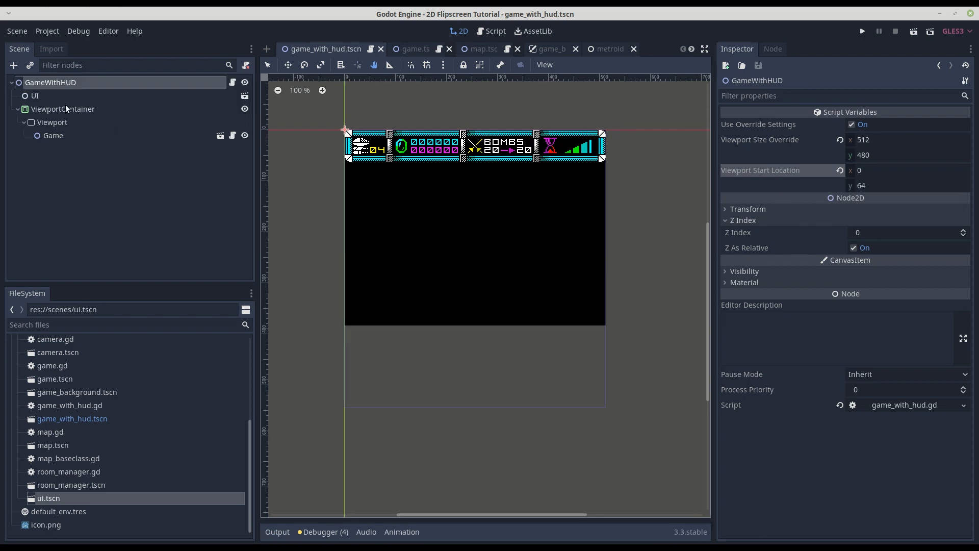
Turn off Use Override Settings on GameWithHUD and reset its Viewport Size Override and Viewport Start Location to the default -1 values.
left_click(852, 125)
left_click(840, 139)
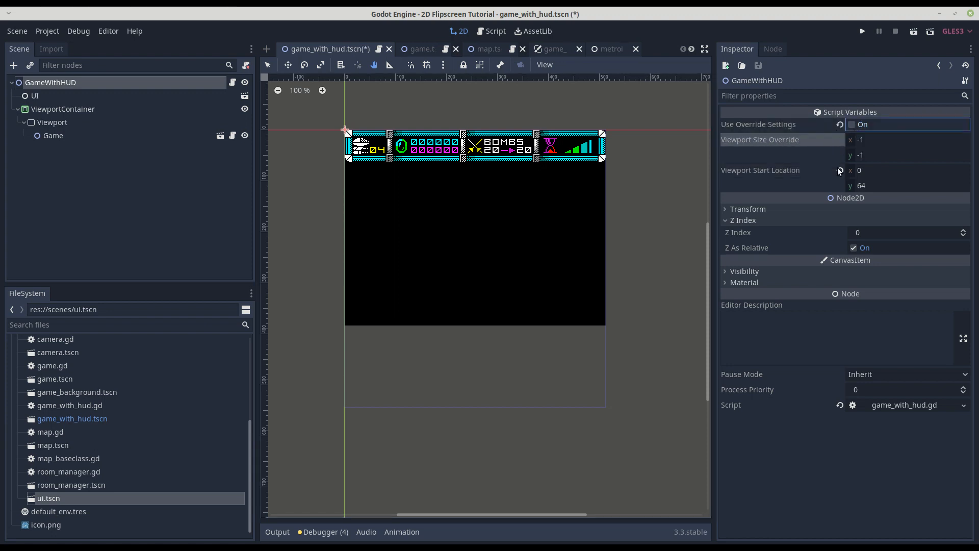
left_click(840, 171)
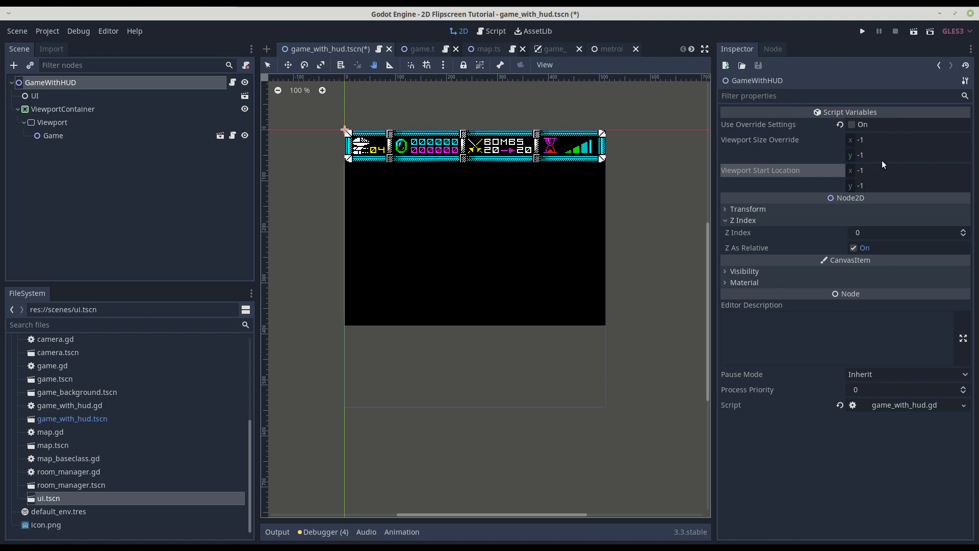
Set the y value of the Viewport node's Size to 480.
left_click(52, 125)
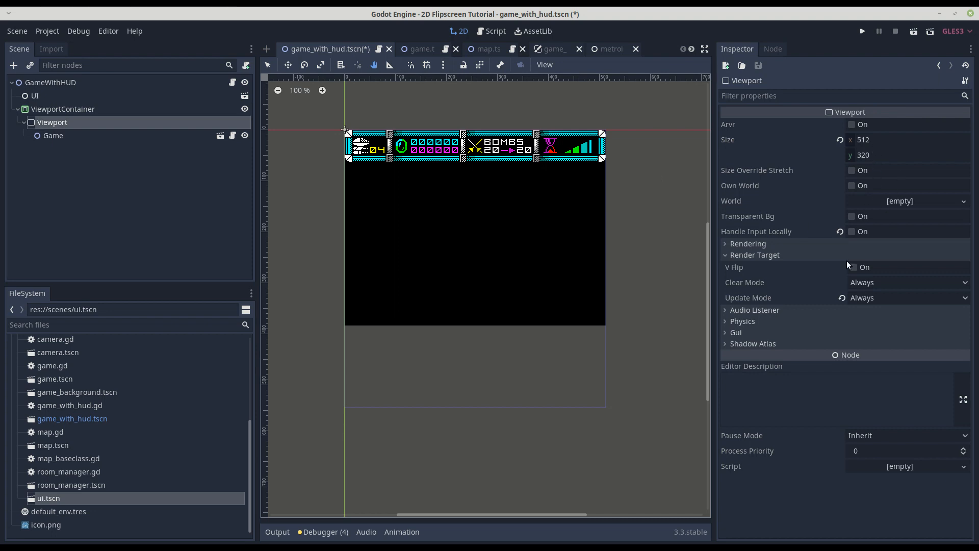
left_click(880, 155)
type("480")
key("Return")
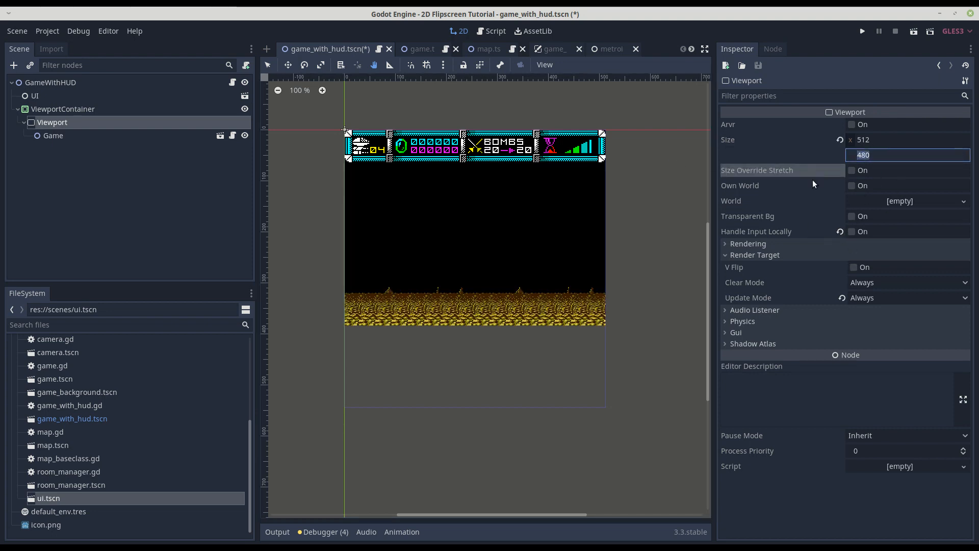
Set the y value of the ViewportContainer node's Rect Size to 480.
left_click(53, 108)
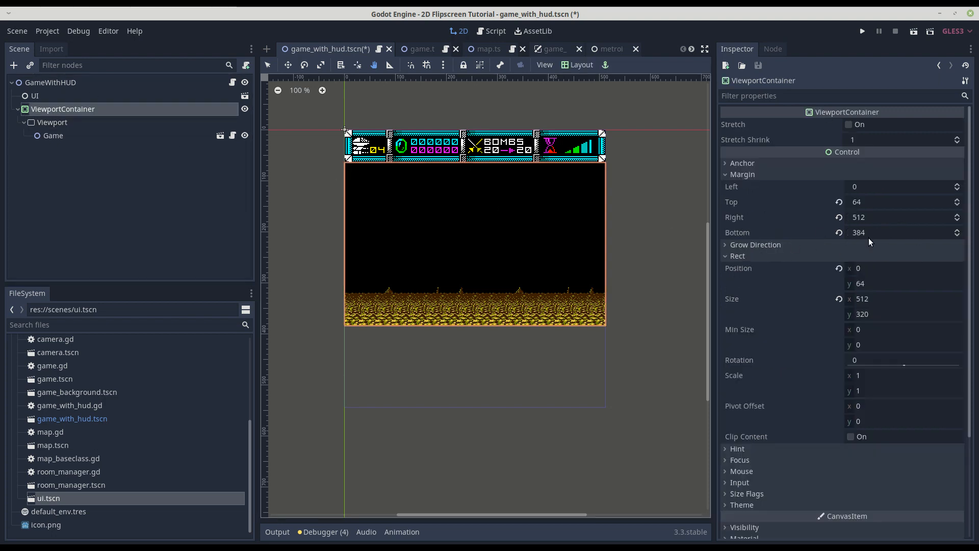
left_click(882, 231)
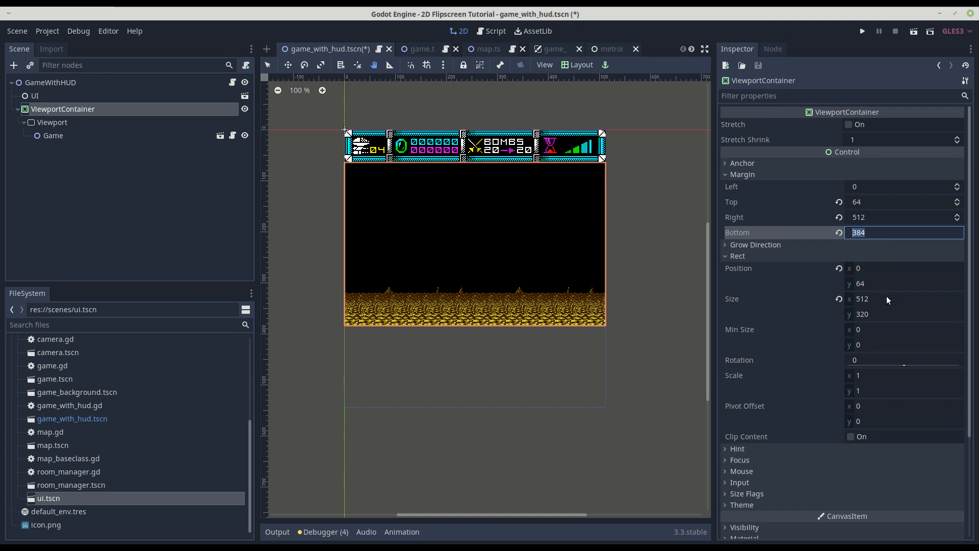
left_click(887, 313)
type("4")
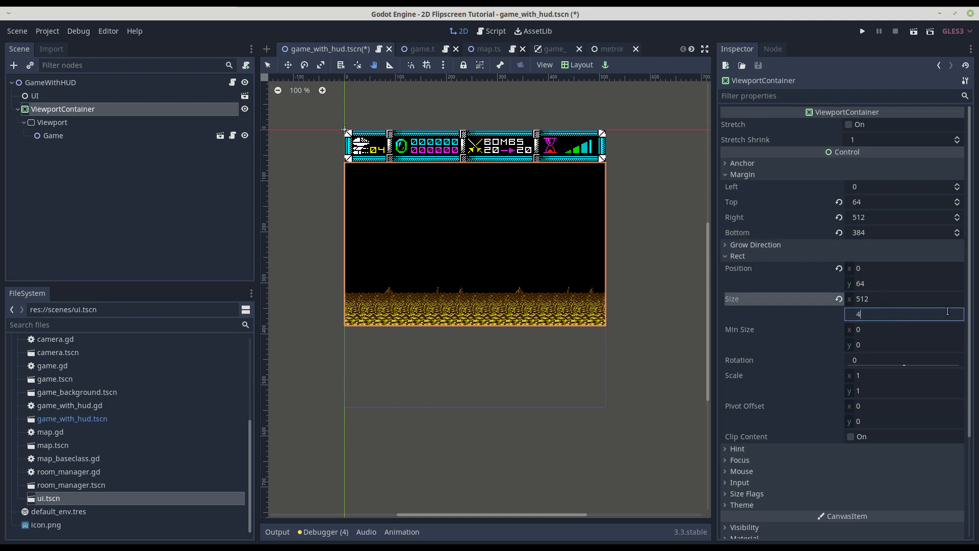
type("80")
key("Tab")
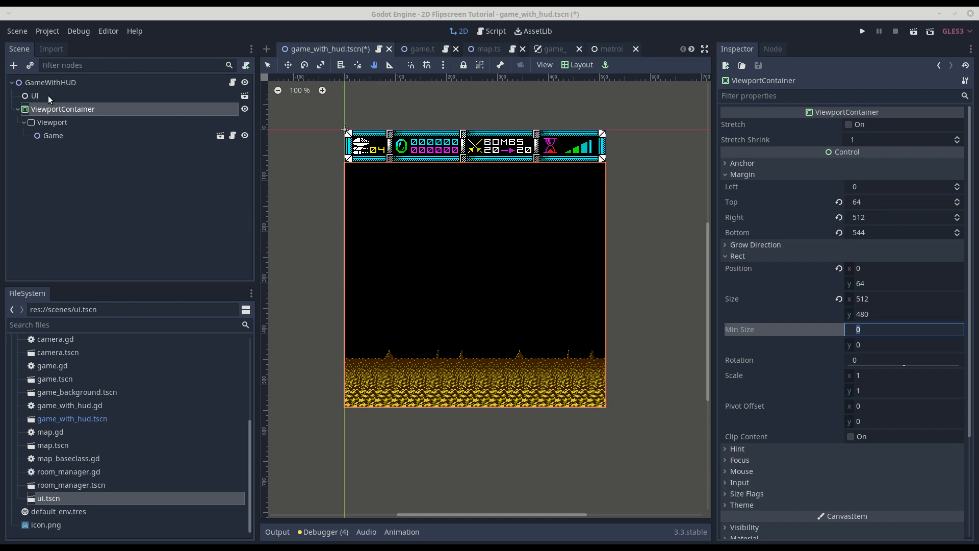
Open the GameWithHUD node's script in an enlarged editor and examine its node references, override handling and configure_game calls in _ready.
left_click(65, 83)
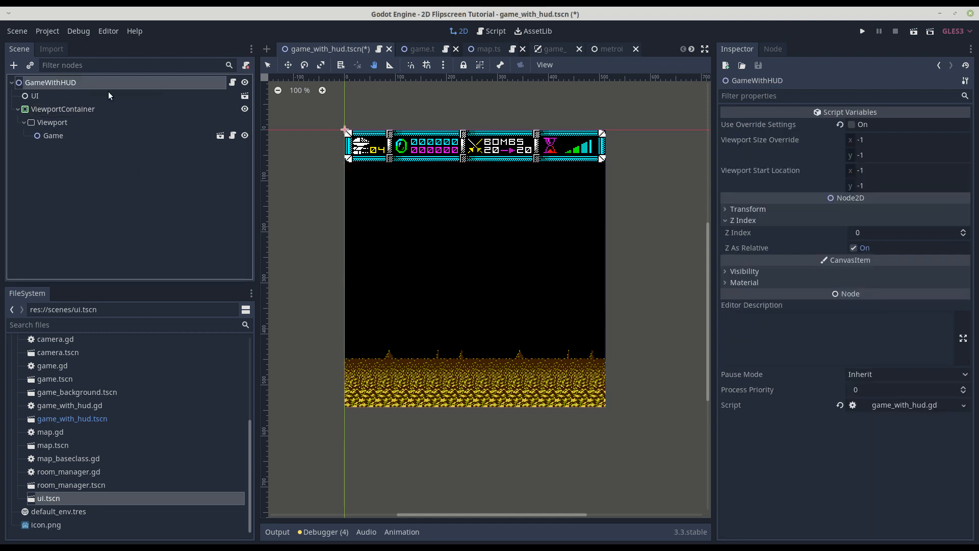
left_click(232, 83)
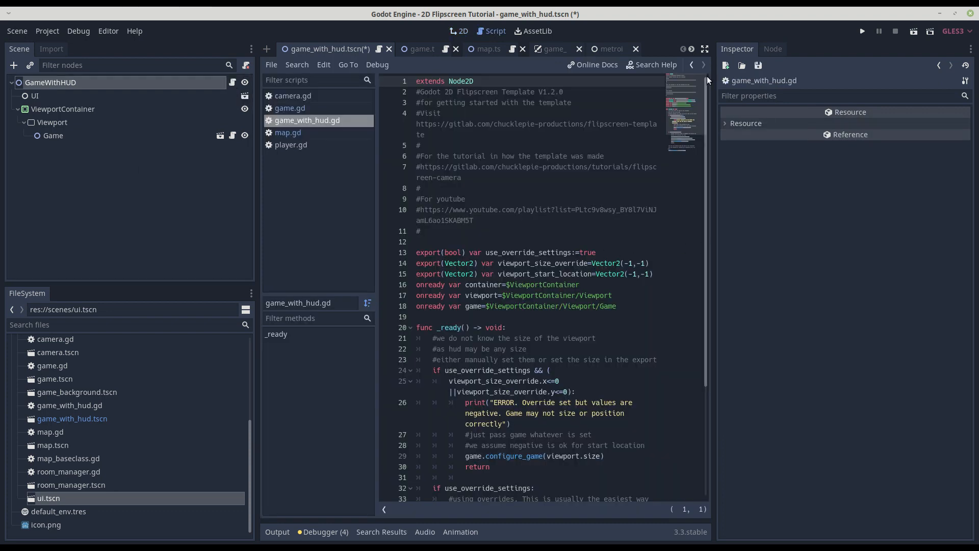
left_click(705, 47)
scroll(323, 274, "down", 2)
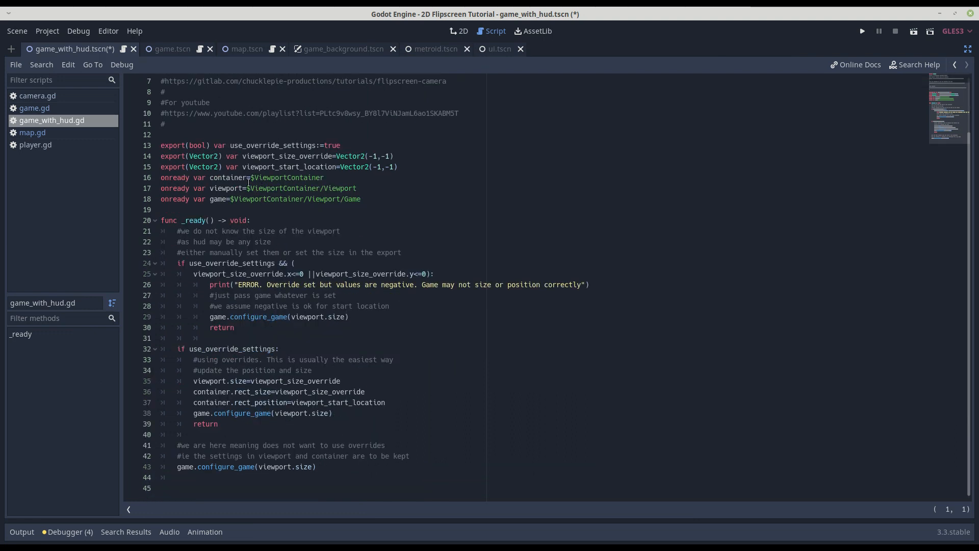
left_click_drag(392, 198, 144, 198)
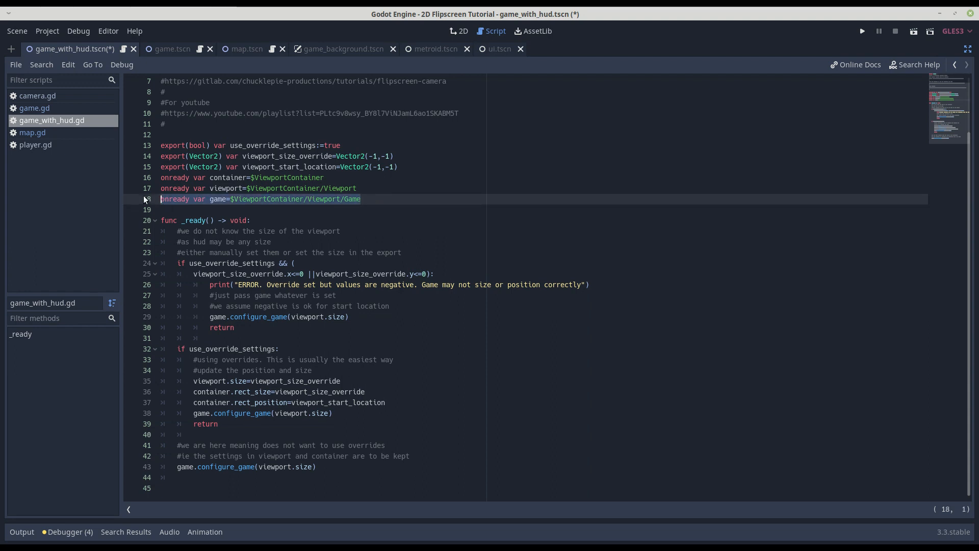
double_click(255, 317)
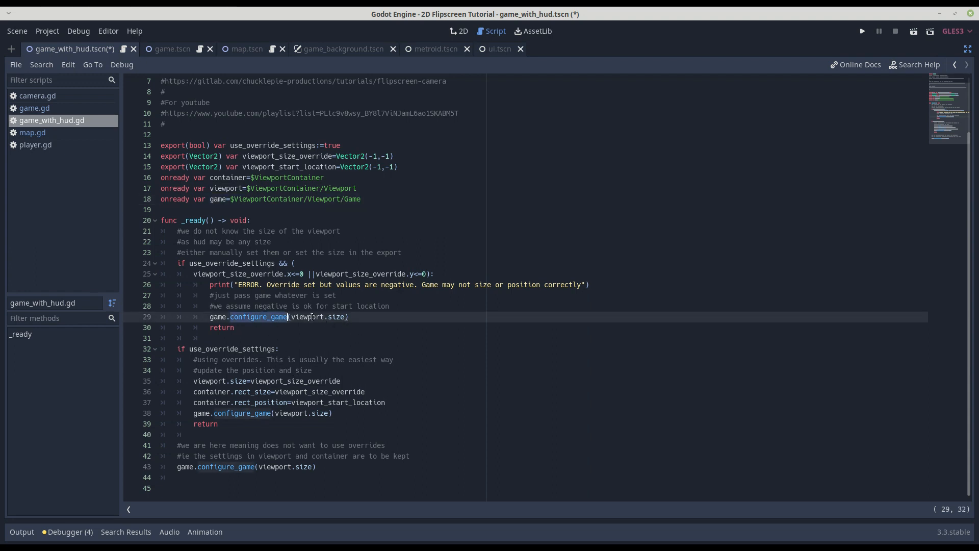
double_click(337, 317)
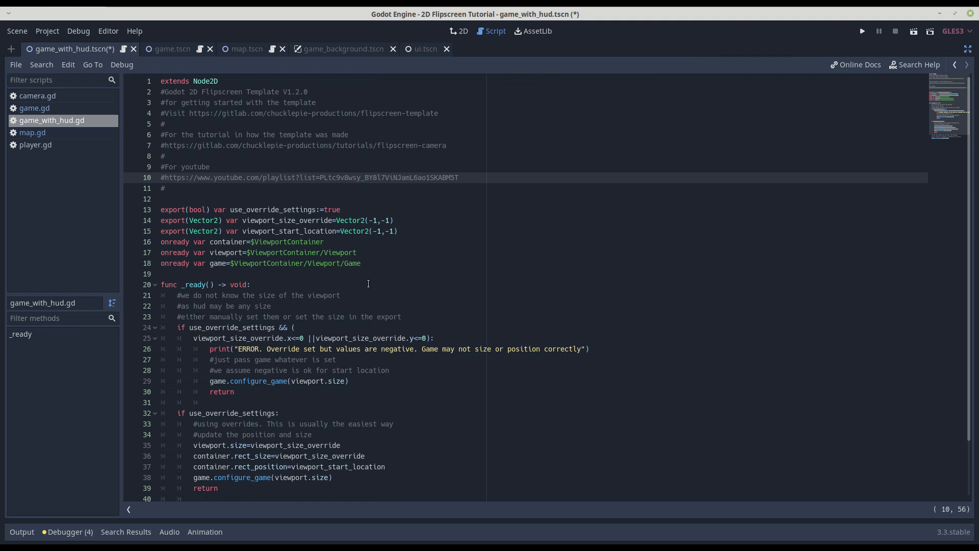
scroll(274, 232, "down", 2)
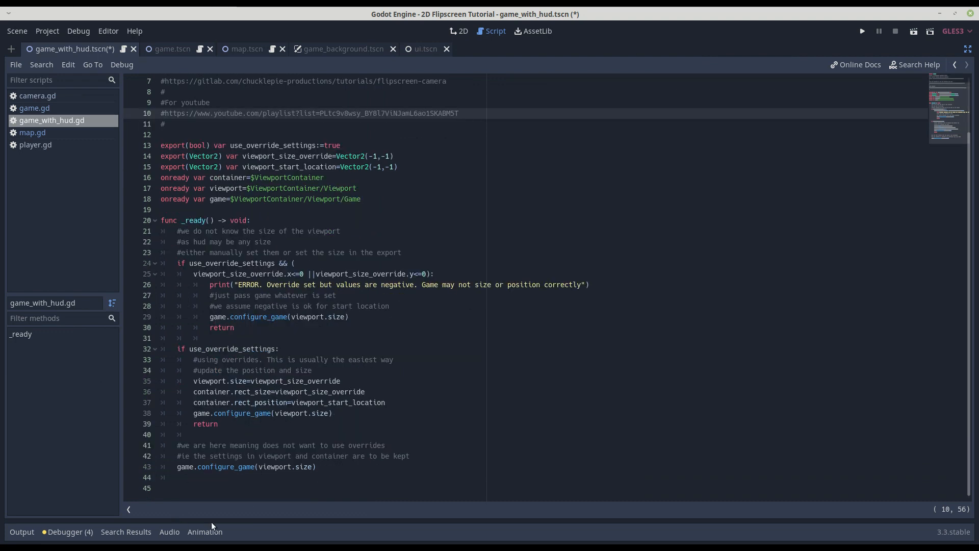
left_click(325, 469)
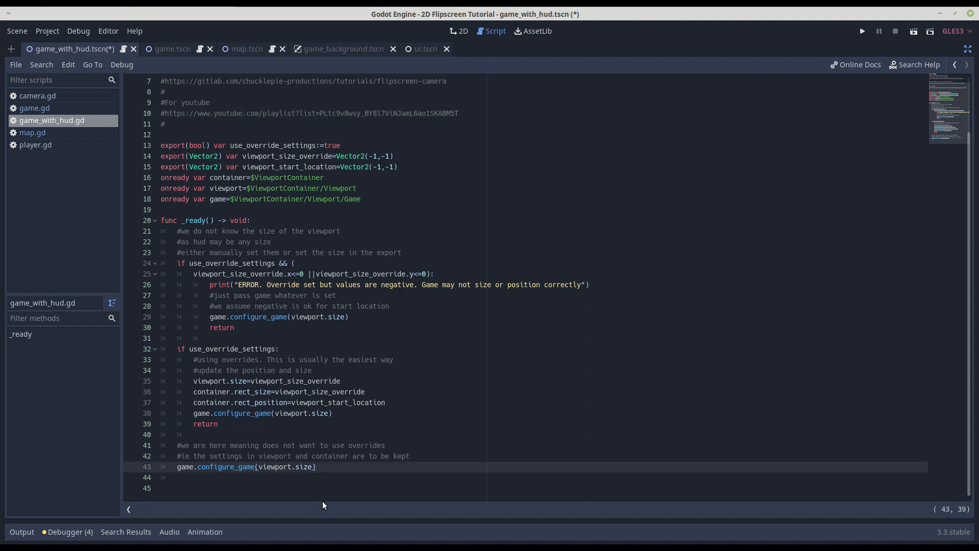
key("Down")
left_click_drag(313, 476, 131, 220)
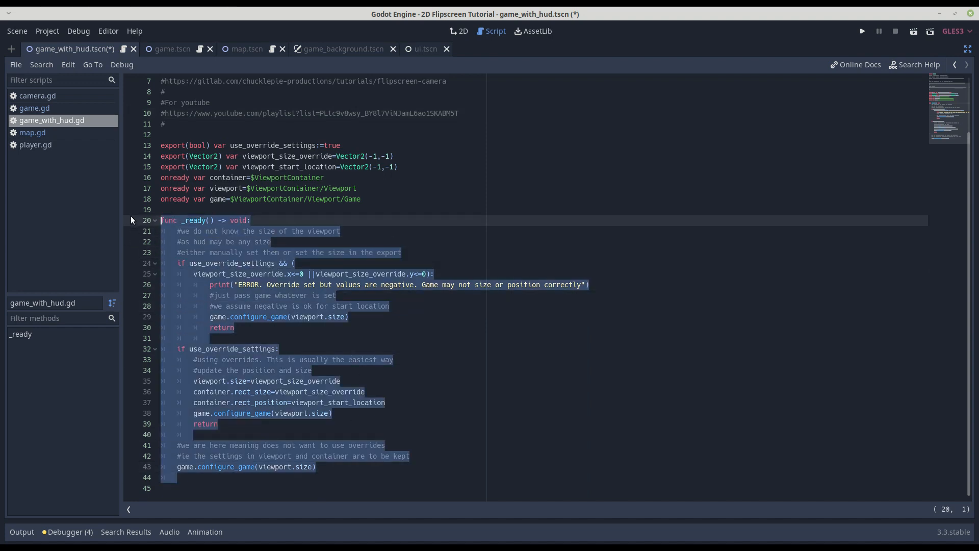
left_click(295, 359)
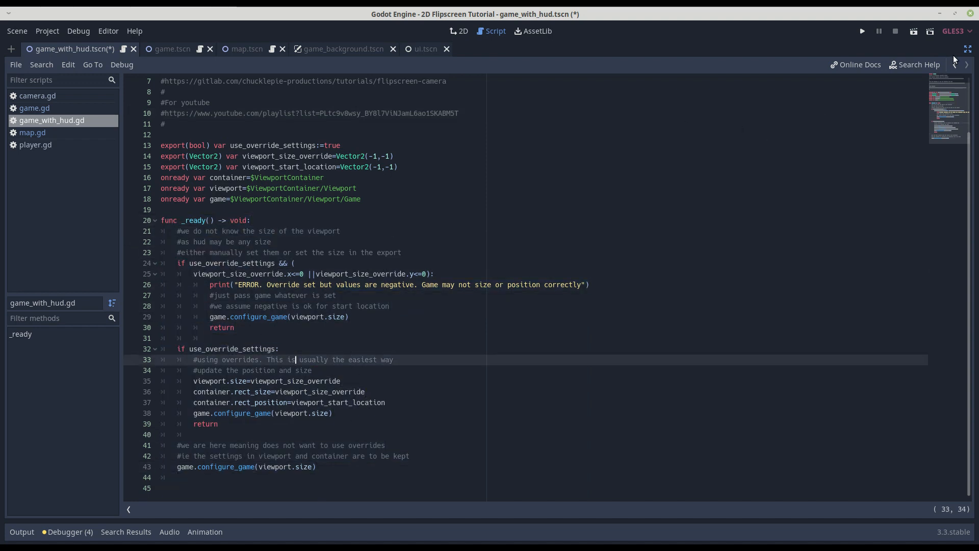
left_click(967, 49)
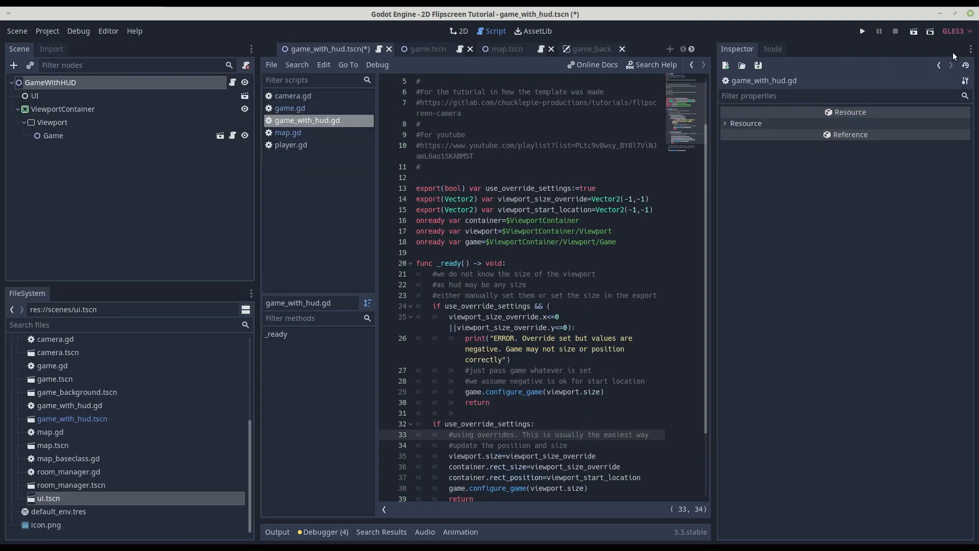
Open the Game instance's own scene and bring up the root node's game.gd script in the enlarged editor.
left_click(45, 136)
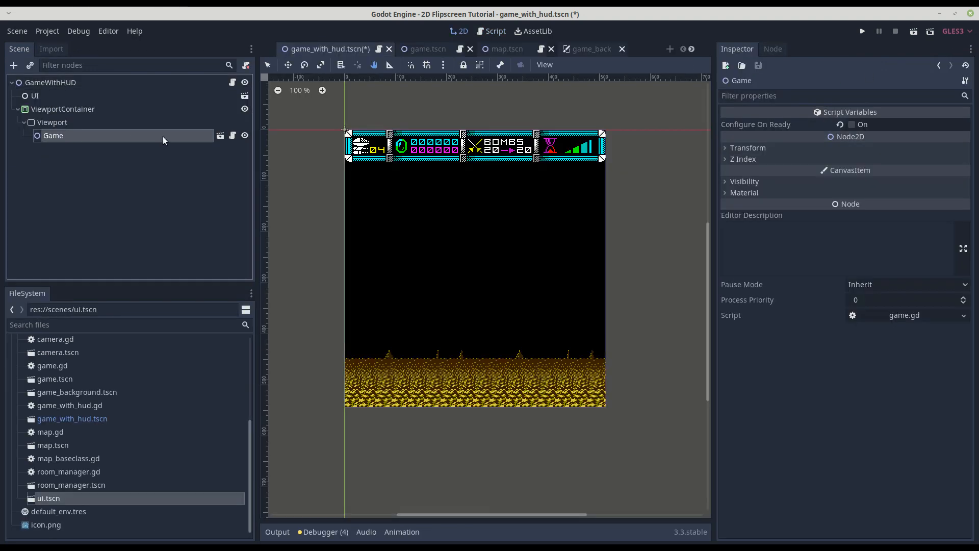
left_click(220, 136)
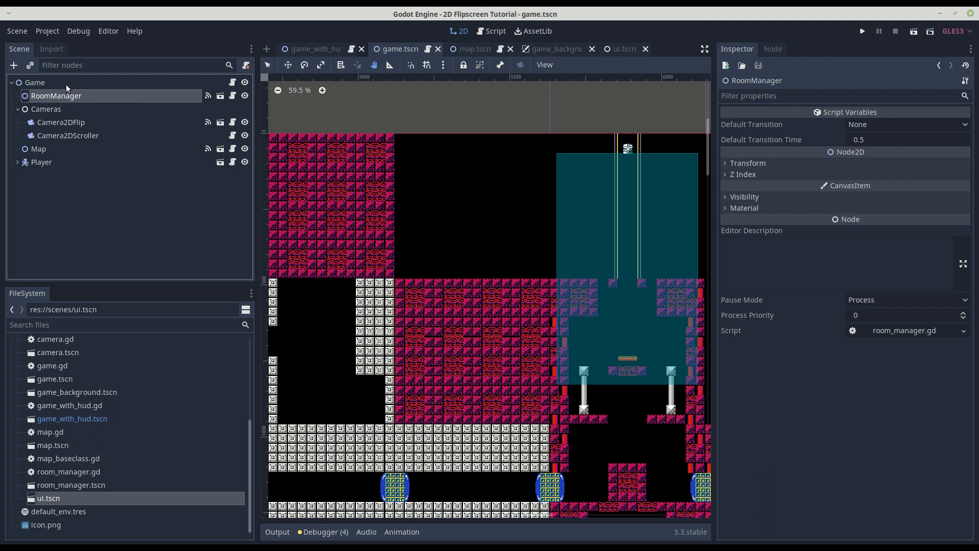
left_click(41, 85)
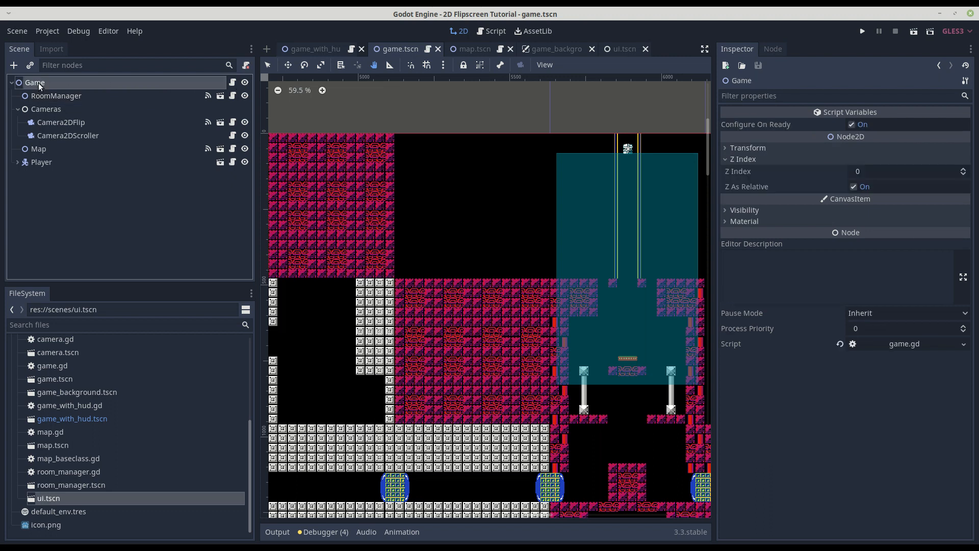
left_click(232, 84)
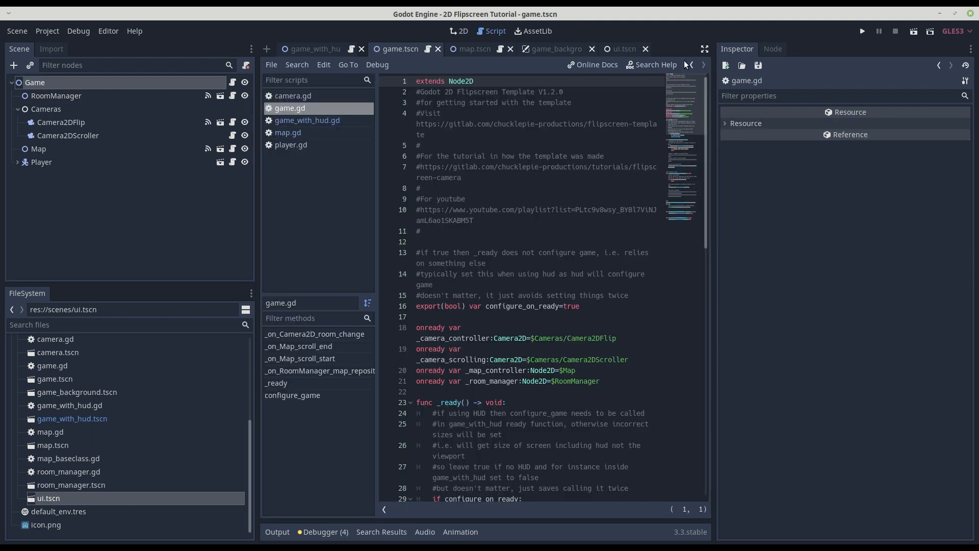
left_click(703, 47)
Examine game.gd's configure_game function, the change_room call that sets the start room, and the _on_Camera2D_room_change handler.
scroll(363, 307, "down", 4)
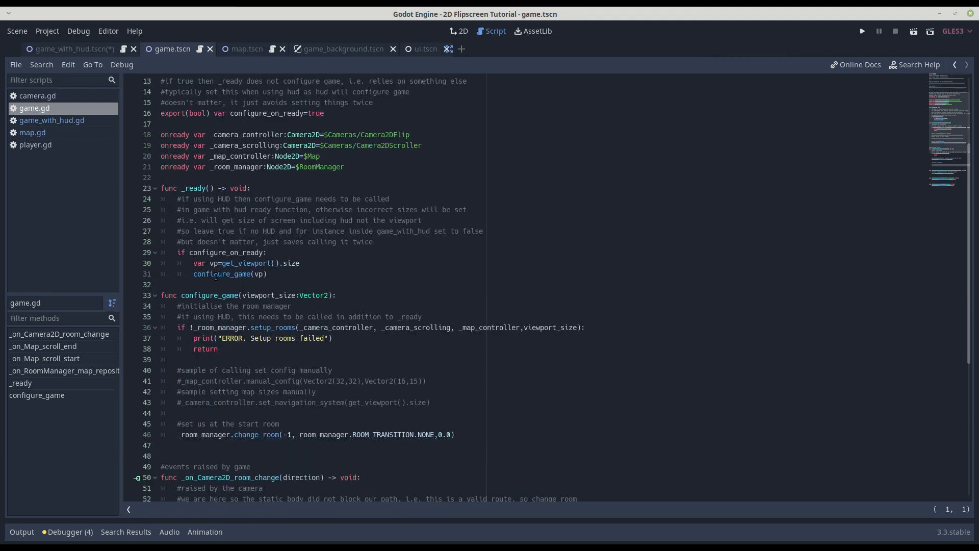
double_click(216, 274)
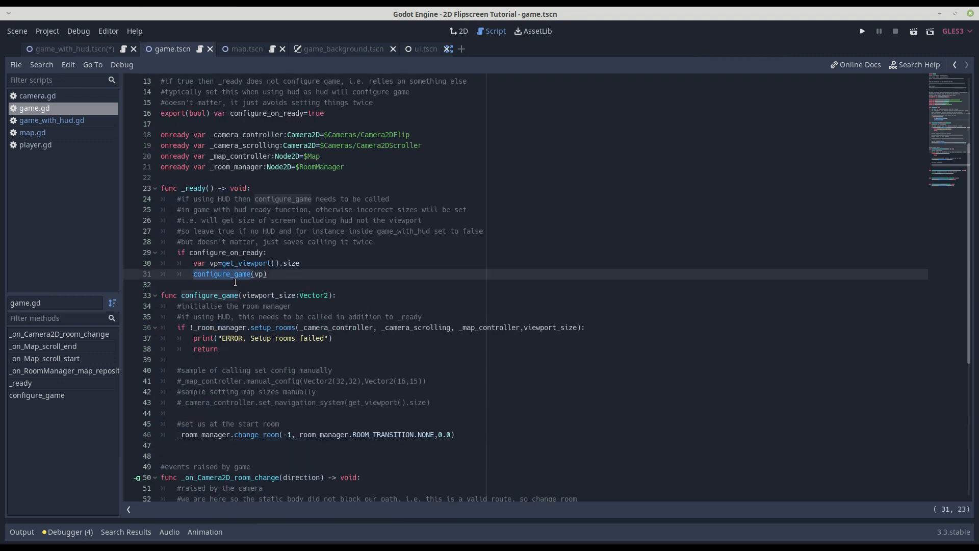
scroll(220, 278, "down", 2)
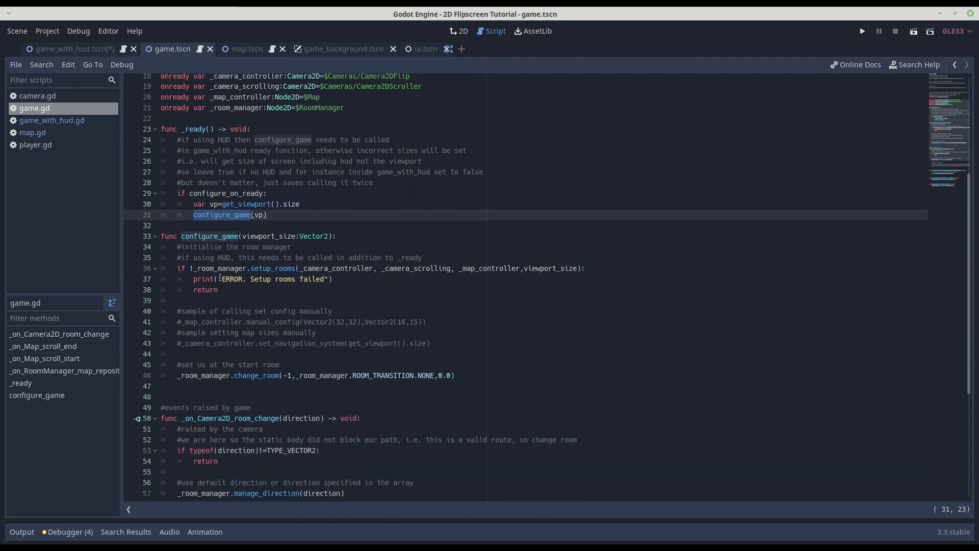
scroll(221, 278, "down", 1)
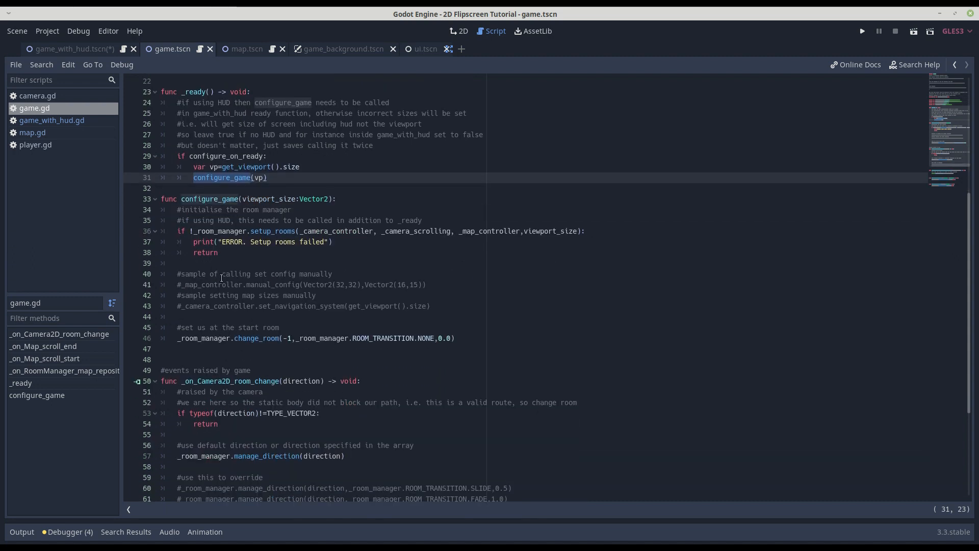
double_click(212, 338)
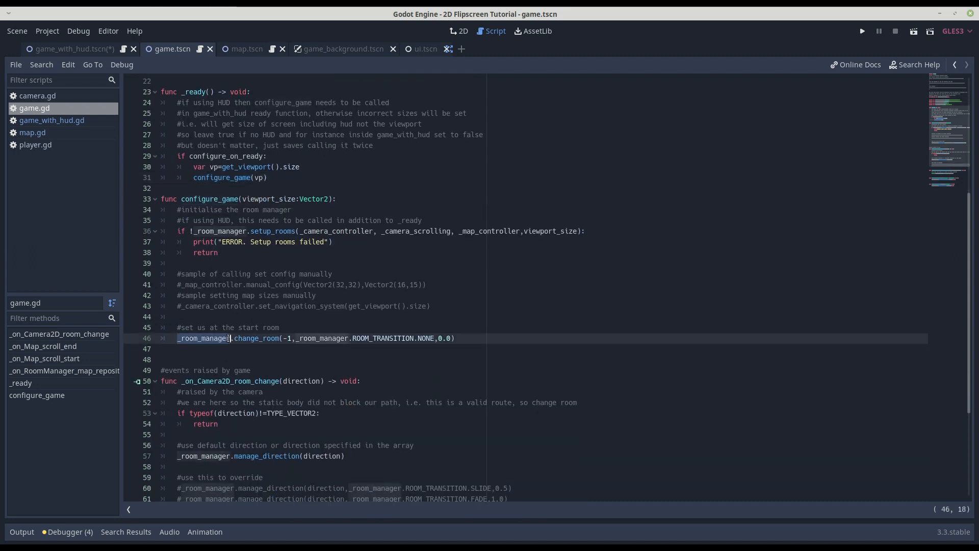
double_click(257, 338)
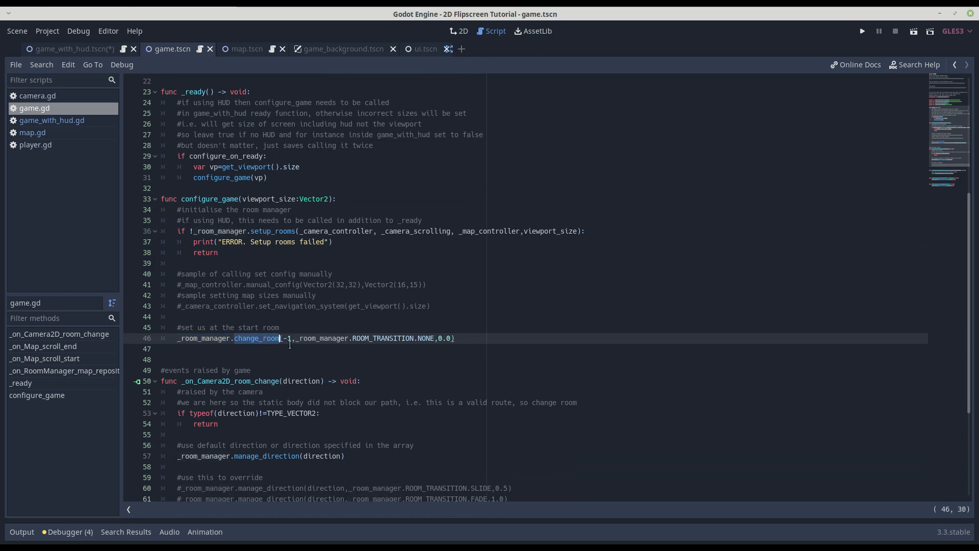
left_click_drag(292, 339, 284, 338)
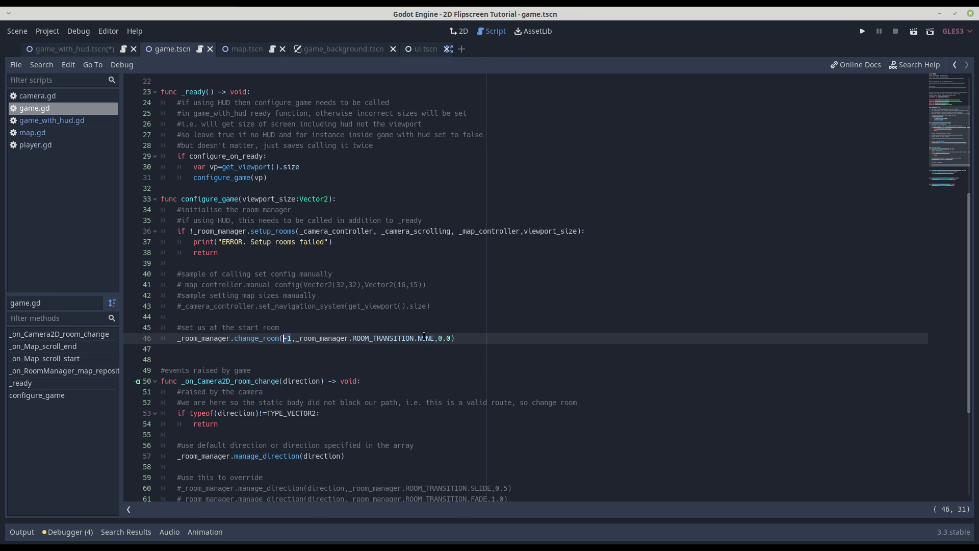
scroll(335, 344, "down", 4)
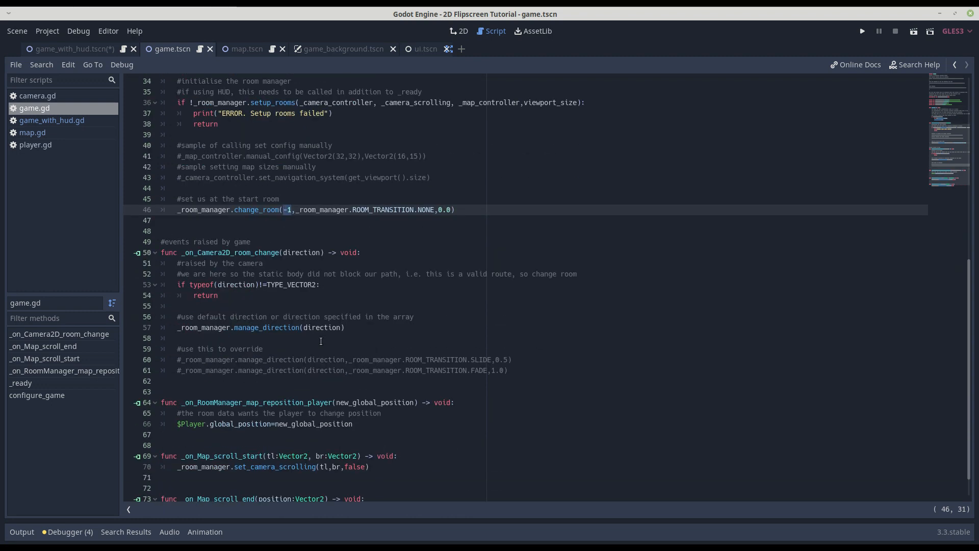
scroll(315, 332, "down", 1)
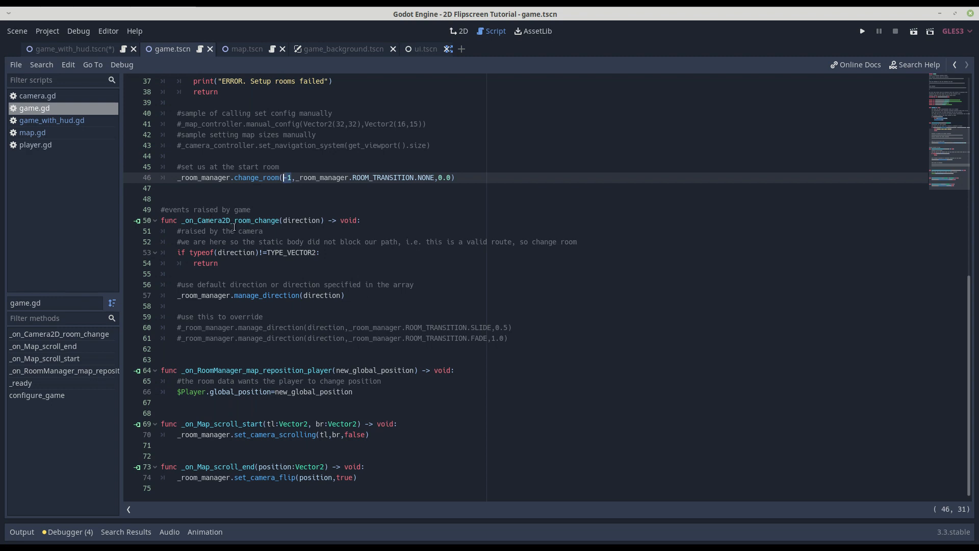
left_click_drag(204, 221, 283, 220)
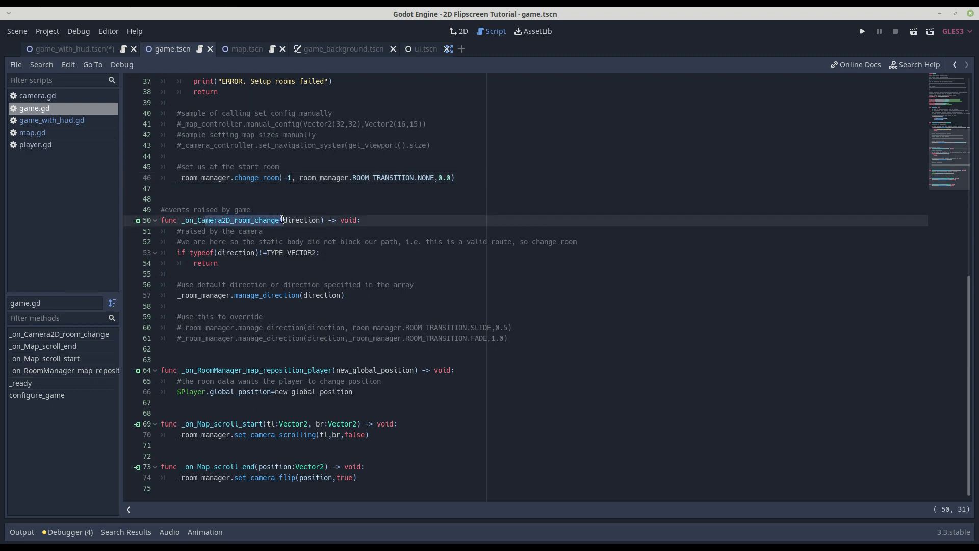
Examine the manage_direction call and its direction argument in game.gd's _on_Camera2D_room_change handler.
left_click_drag(353, 296, 177, 296)
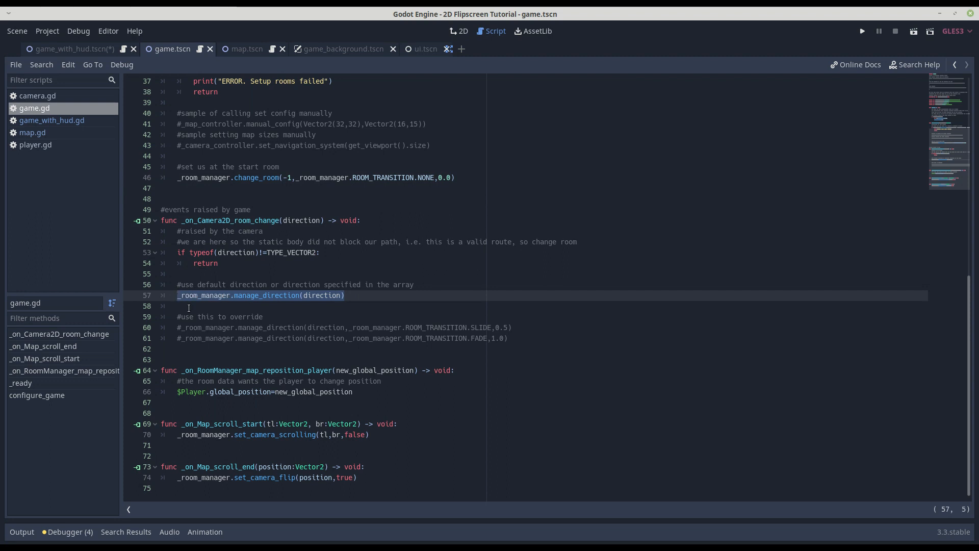
double_click(258, 296)
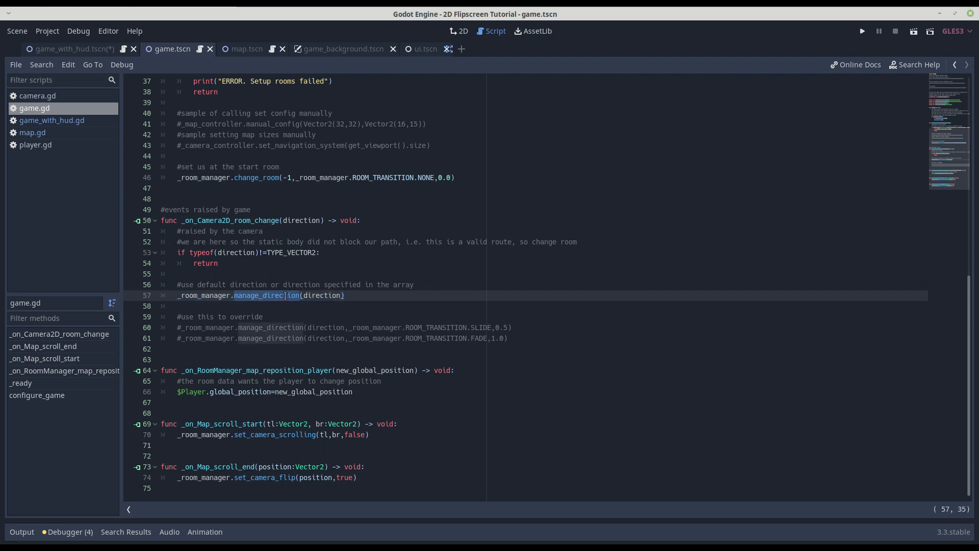
double_click(321, 296)
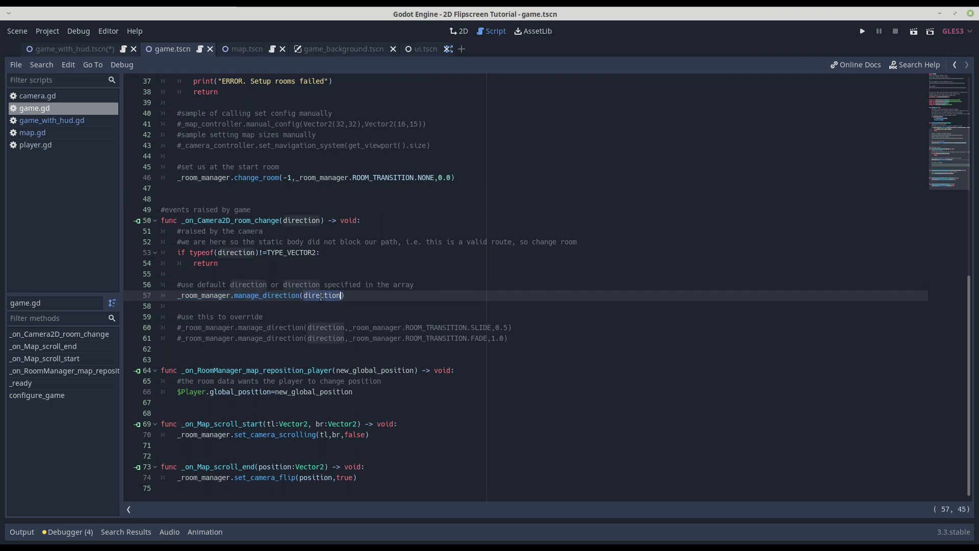
double_click(272, 296)
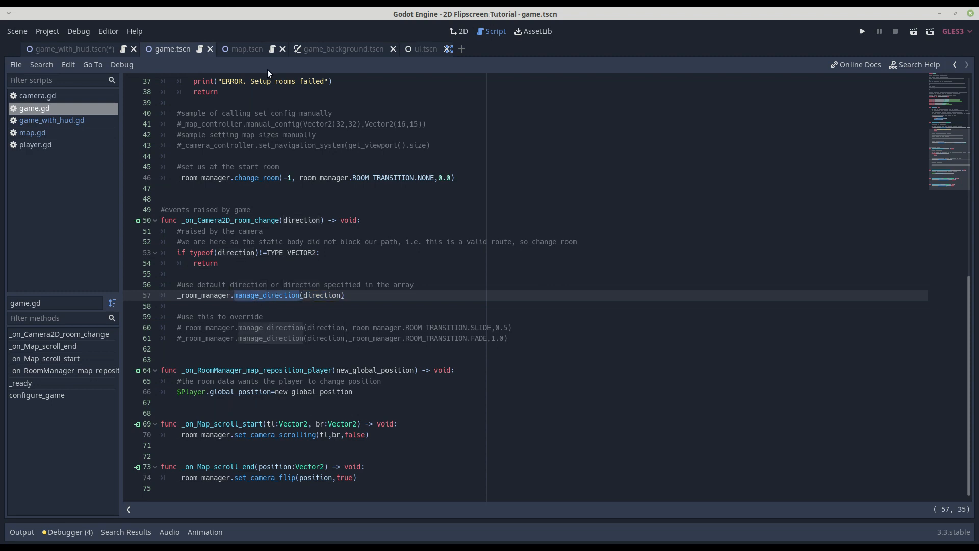
Examine the room exits, transitions and exit positions in map.gd's _ROOM_DATA dictionary, and return to game.gd.
left_click(32, 133)
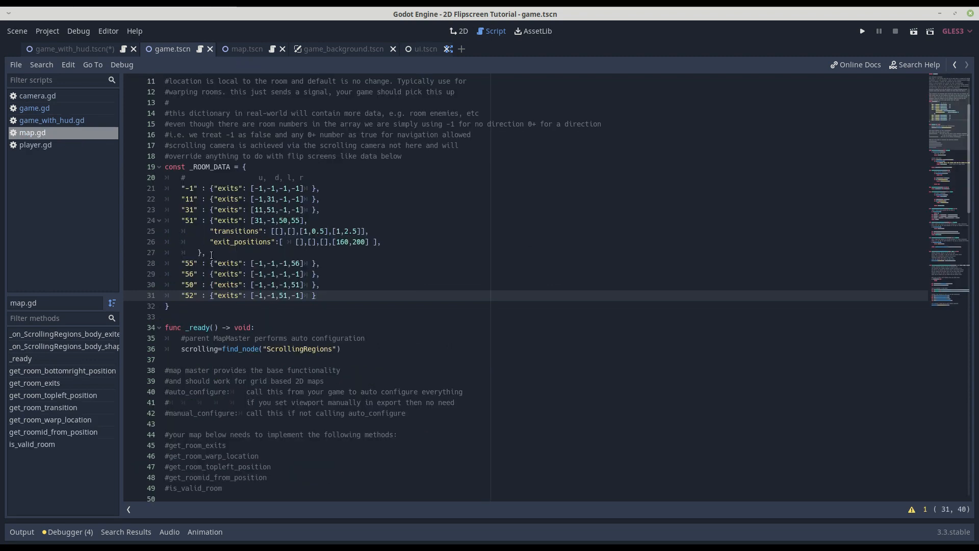
left_click_drag(172, 306, 144, 190)
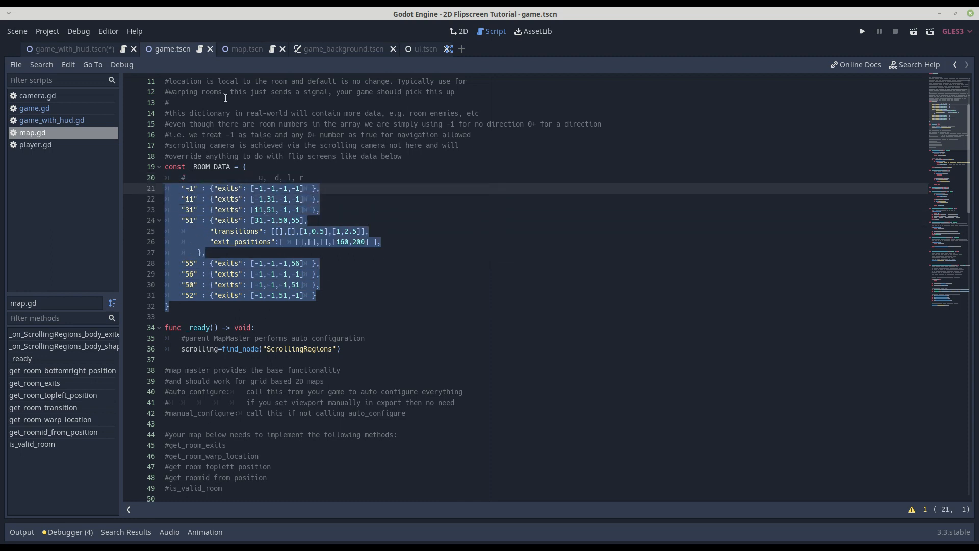
left_click(242, 47)
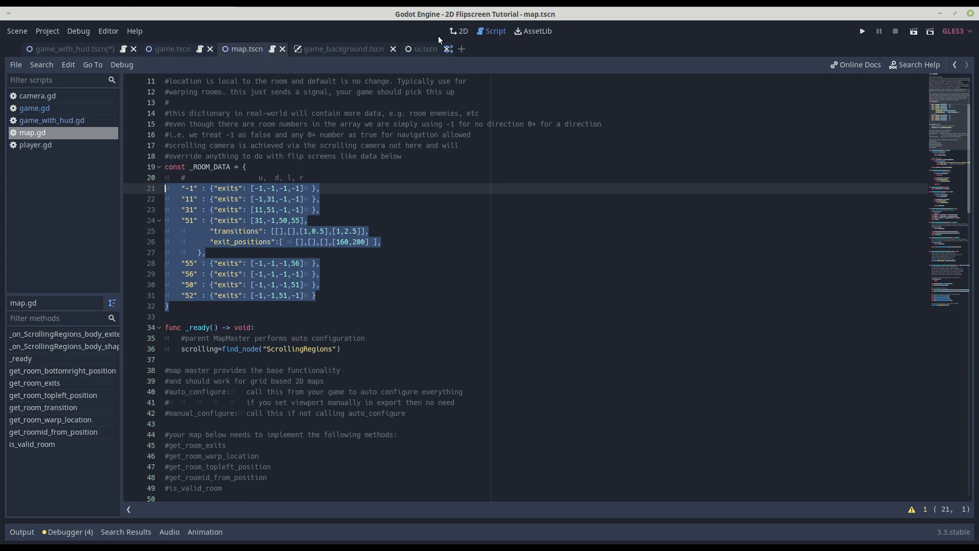
left_click(955, 65)
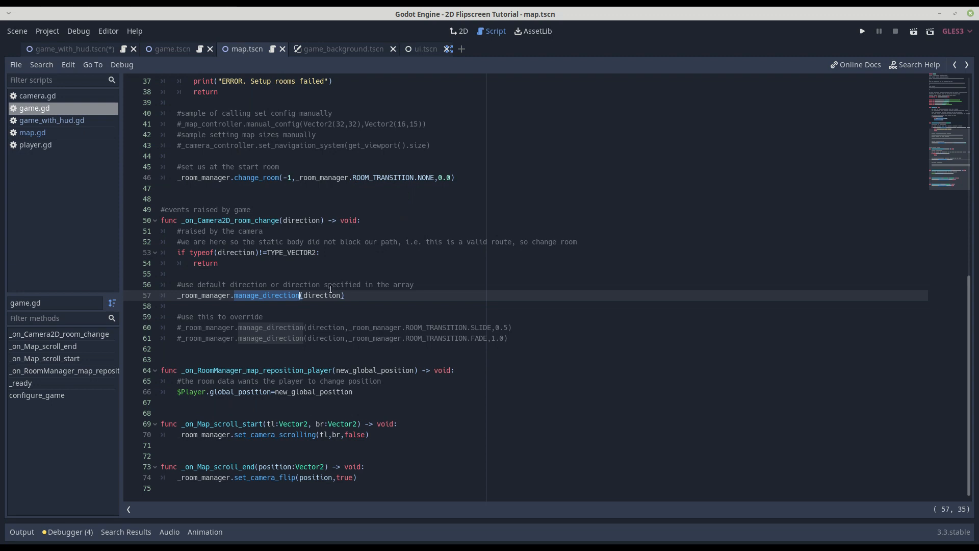
Inspect the signal connections of the Camera2DFlip and RoomManager nodes in the game.tscn scene.
left_click(171, 49)
left_click(50, 161)
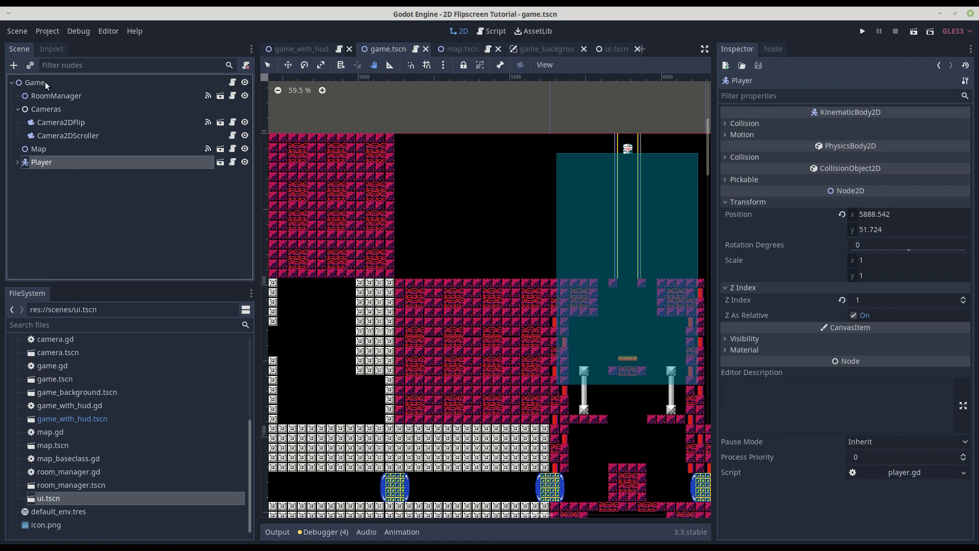
left_click(208, 122)
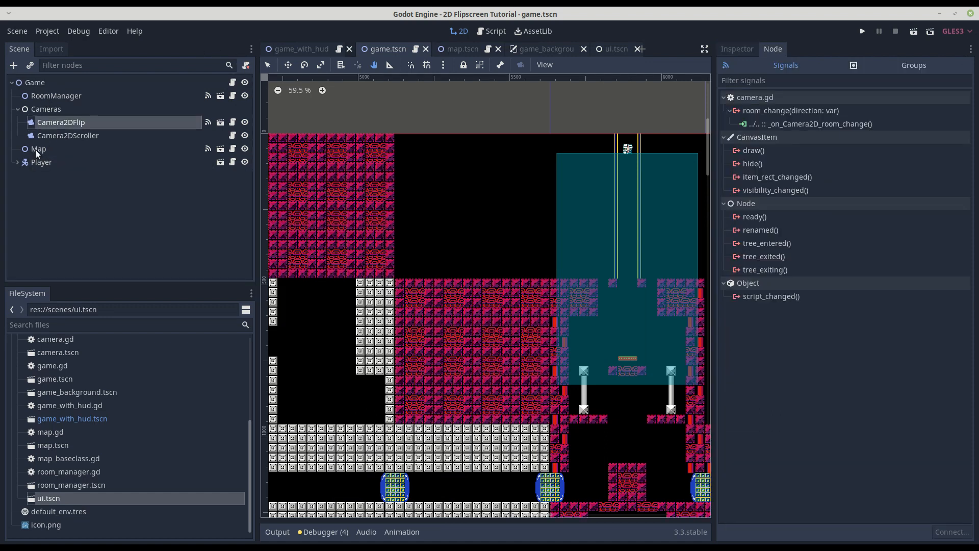
left_click(60, 94)
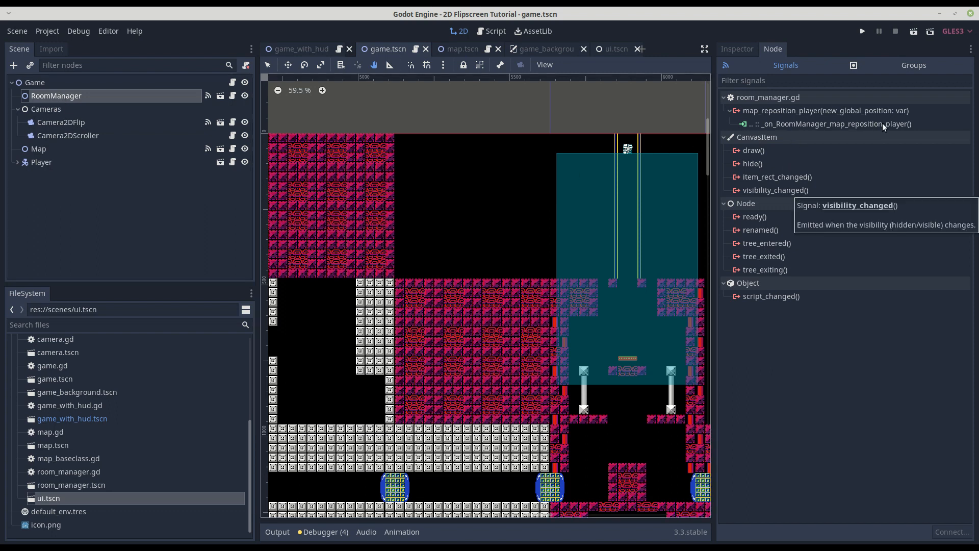
Bring game.gd back up in the enlarged editor and highlight all its event handlers from _on_Camera2D_room_change to _on_Map_scroll_end.
left_click(495, 31)
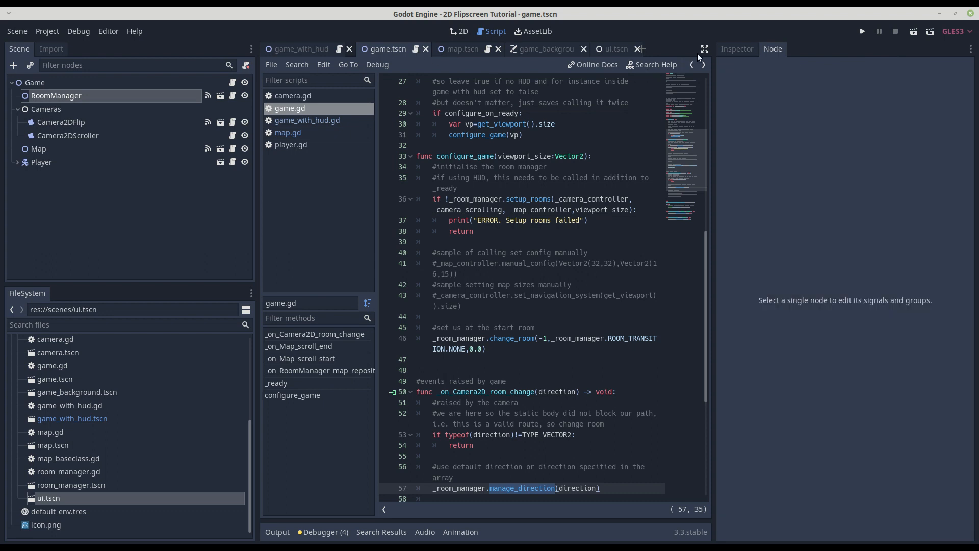
left_click(704, 49)
scroll(286, 408, "down", 3)
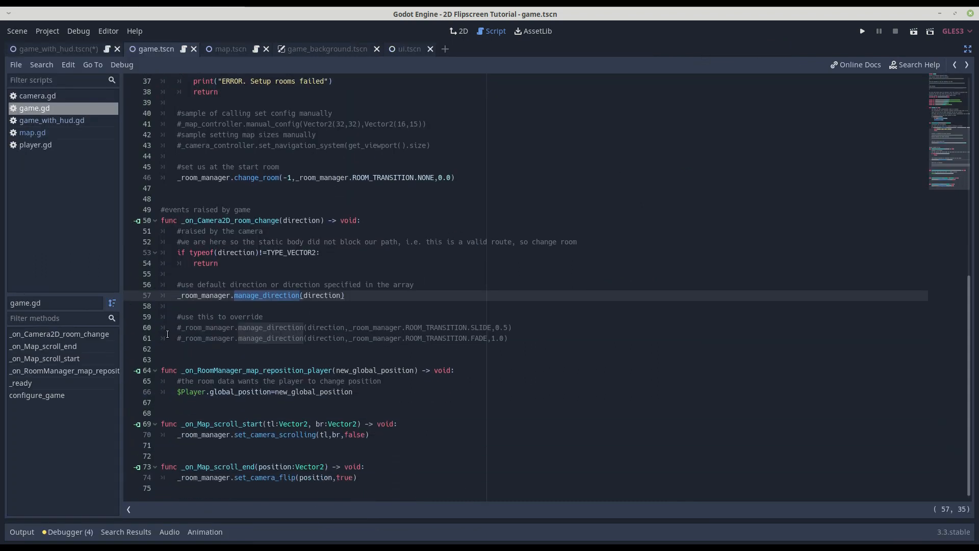
left_click(377, 478)
left_click_drag(378, 474, 126, 221)
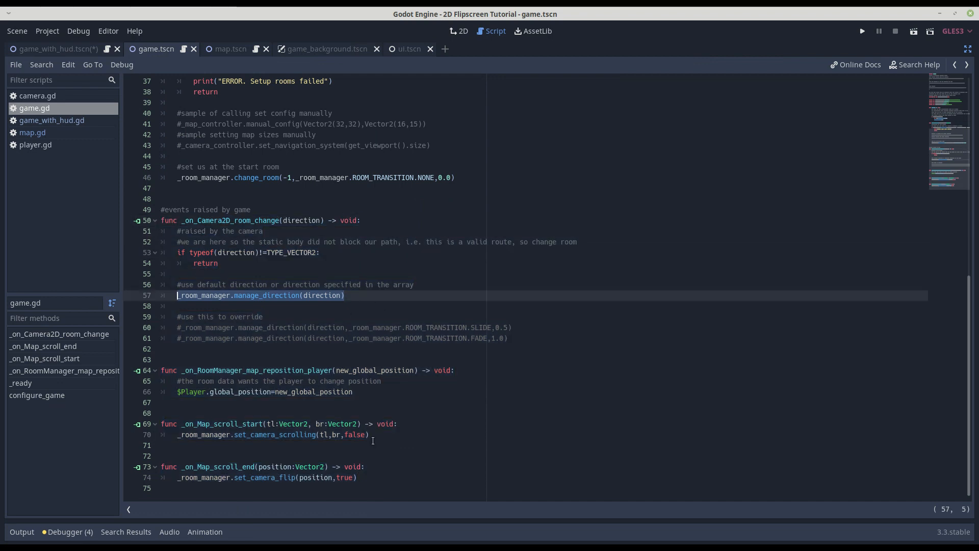
Examine the _on_RoomManager_map_reposition_player handler and how new_global_position is assigned to the Player's global_position.
left_click_drag(354, 391, 133, 372)
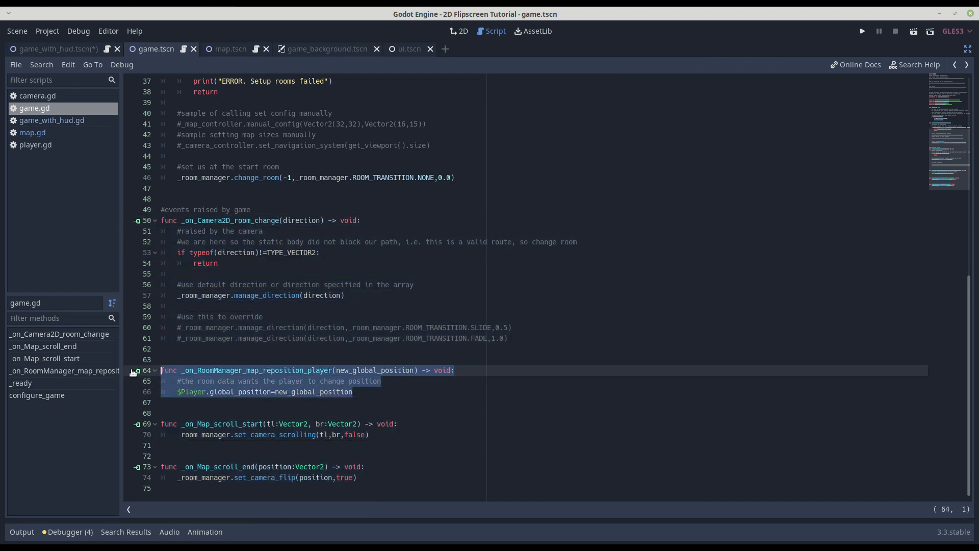
left_click(368, 393)
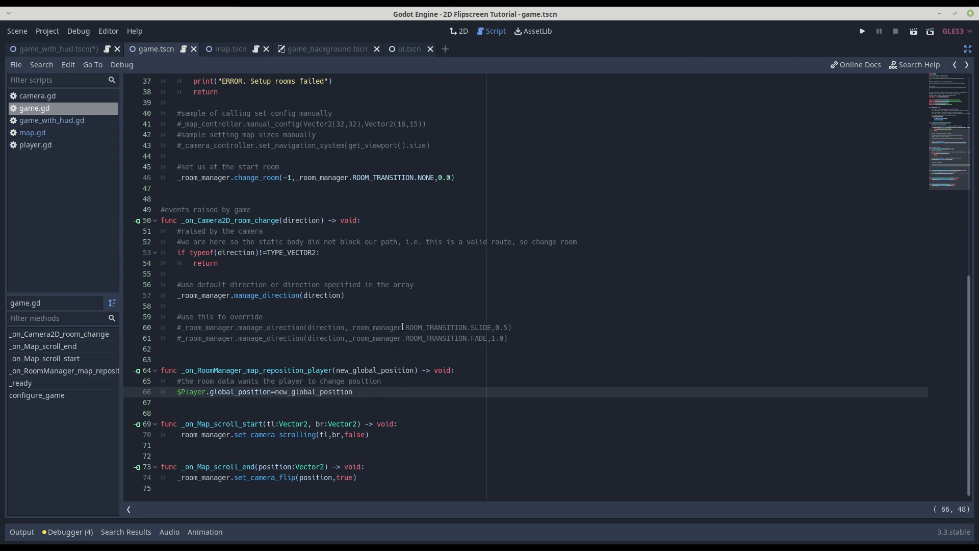
double_click(364, 372)
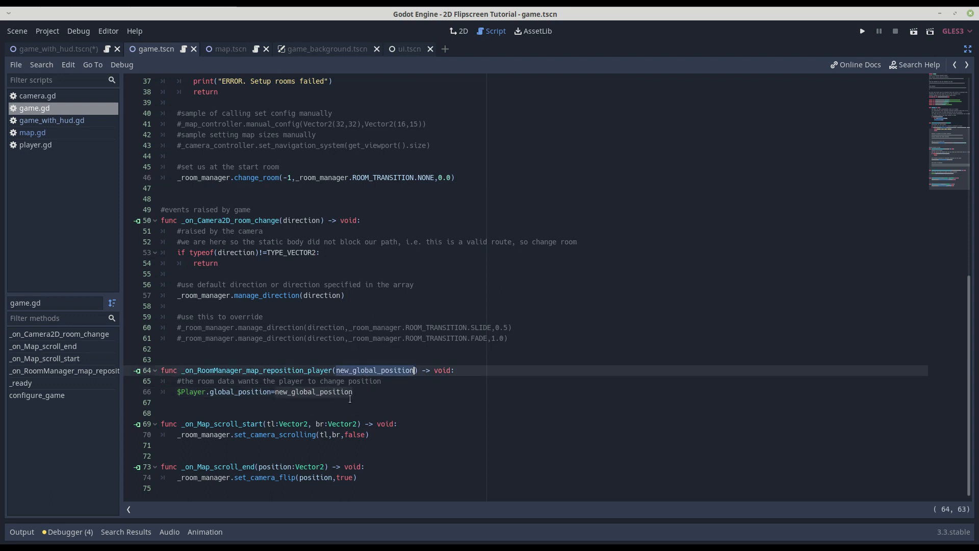
left_click(280, 392)
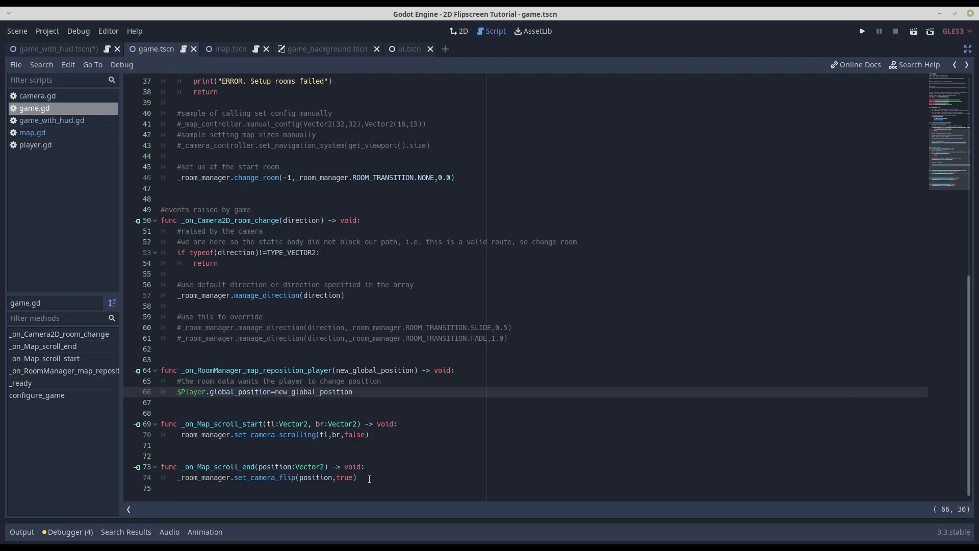
Examine the _on_Map_scroll_start and _on_Map_scroll_end handlers with their set_camera_scrolling and set_camera_flip calls.
left_click_drag(369, 477, 161, 424)
left_click(236, 433)
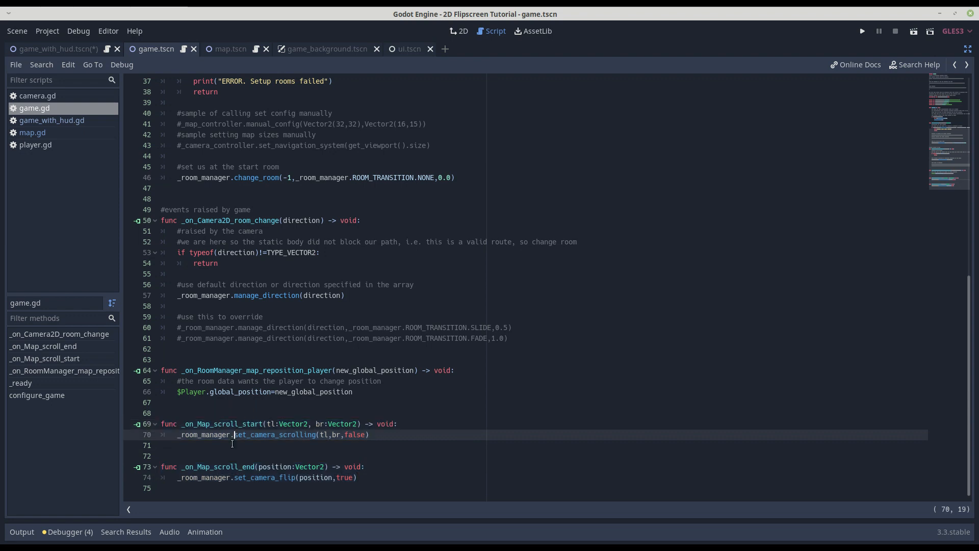
double_click(264, 435)
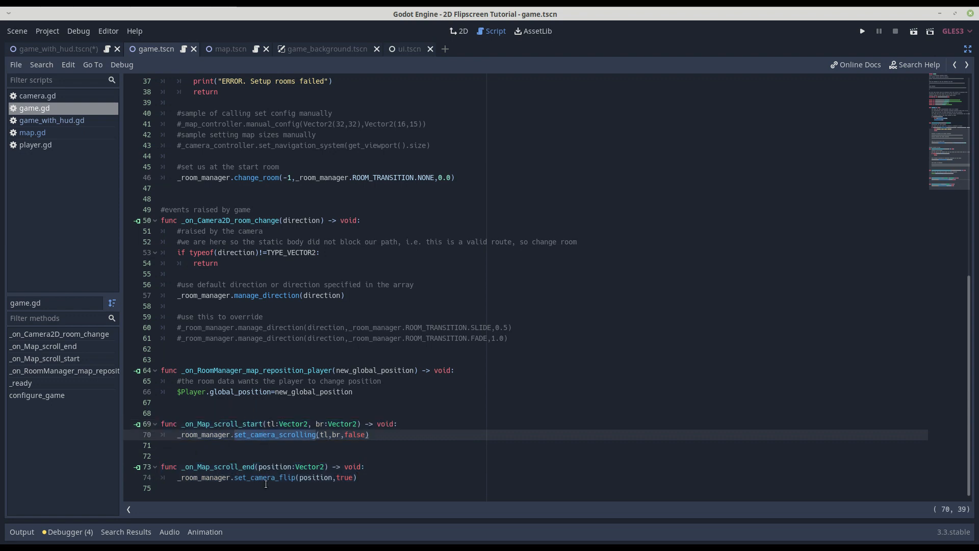
double_click(263, 478)
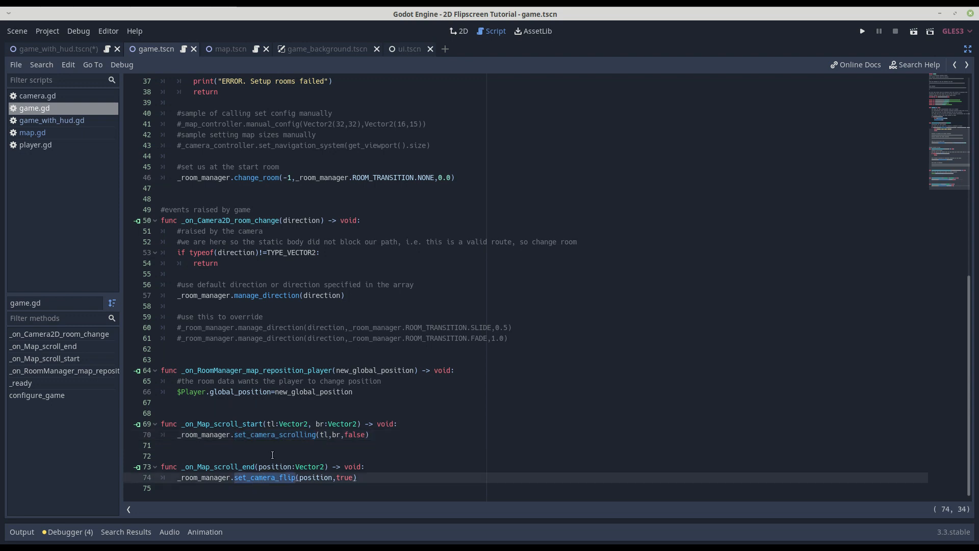
double_click(274, 436)
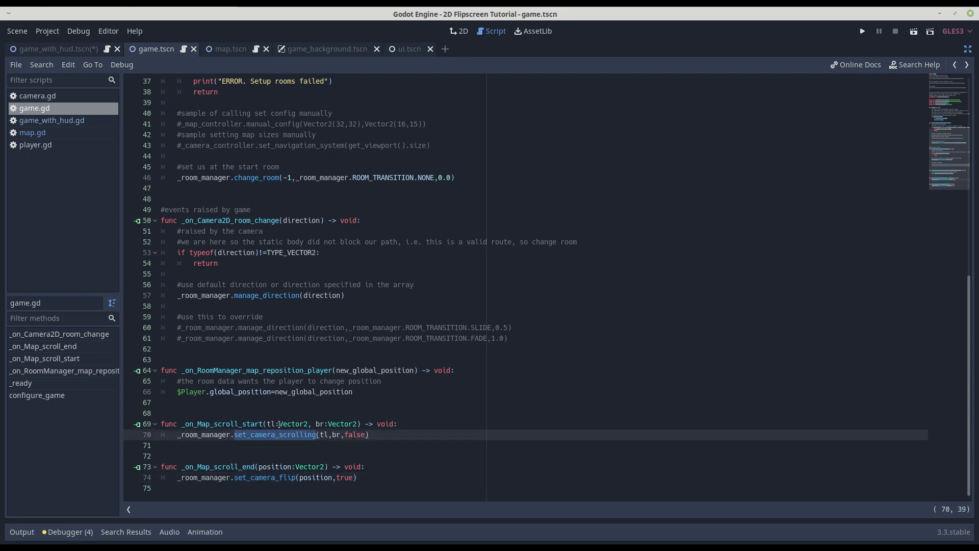
left_click(279, 424)
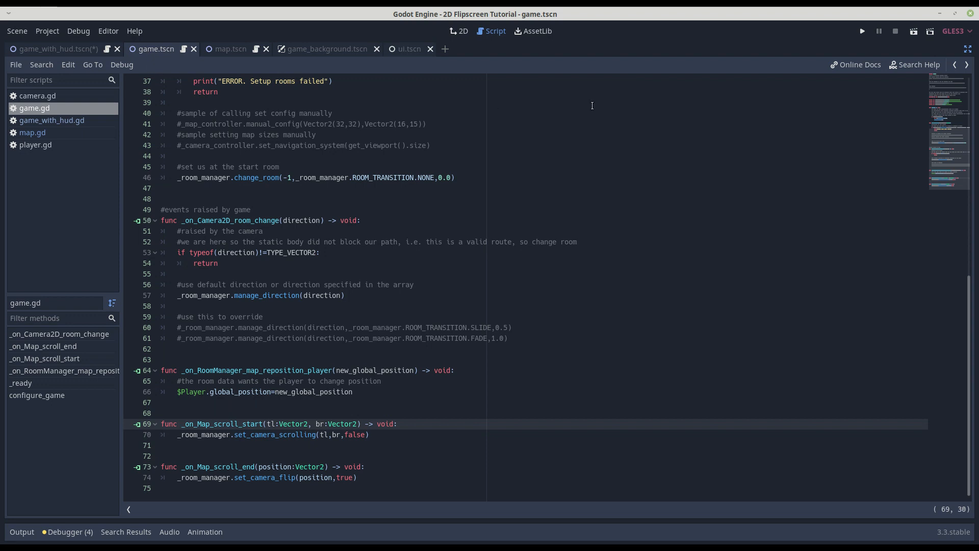
Return to the game scene's 2D view and inspect the properties of Camera2DScroller and the Player's RemoteTransform2D node in a wider Inspector.
left_click(967, 49)
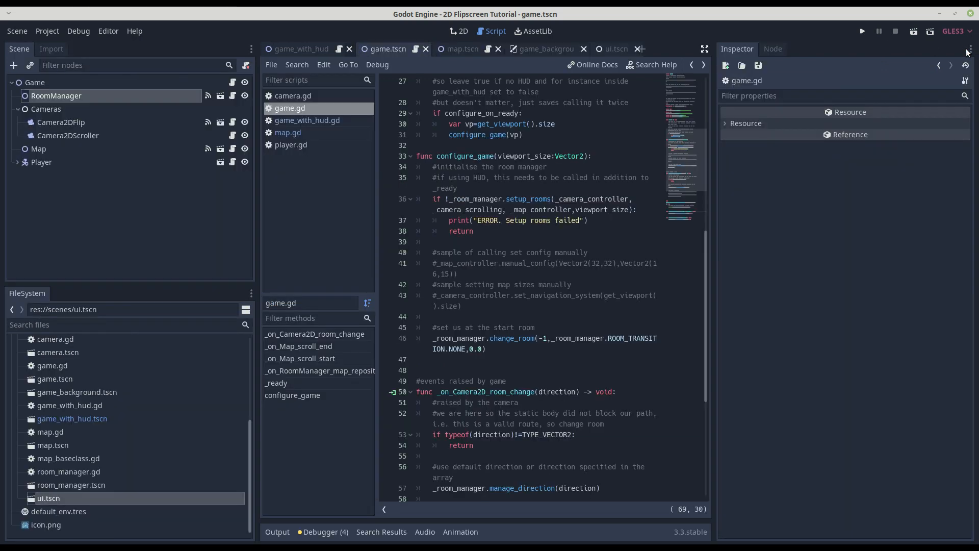
left_click(458, 31)
scroll(469, 270, "down", 3)
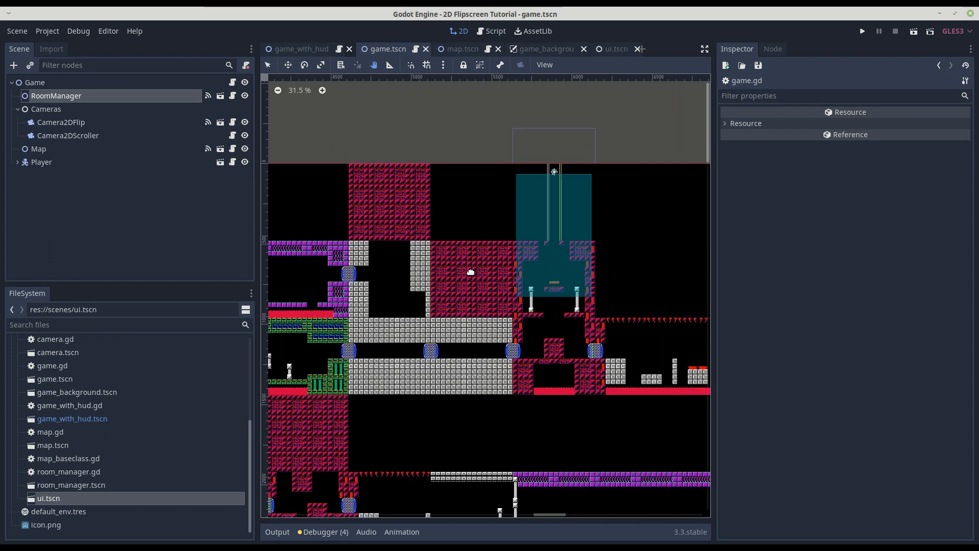
left_click(64, 134)
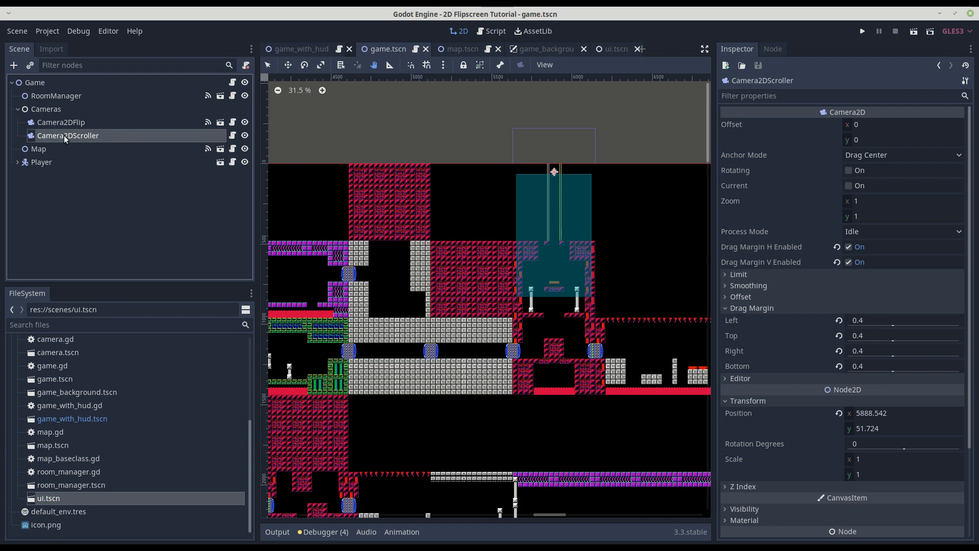
mouse_move(65, 138)
left_mouse_down()
mouse_move(58, 165)
mouse_move(50, 160)
mouse_move(59, 137)
left_mouse_up()
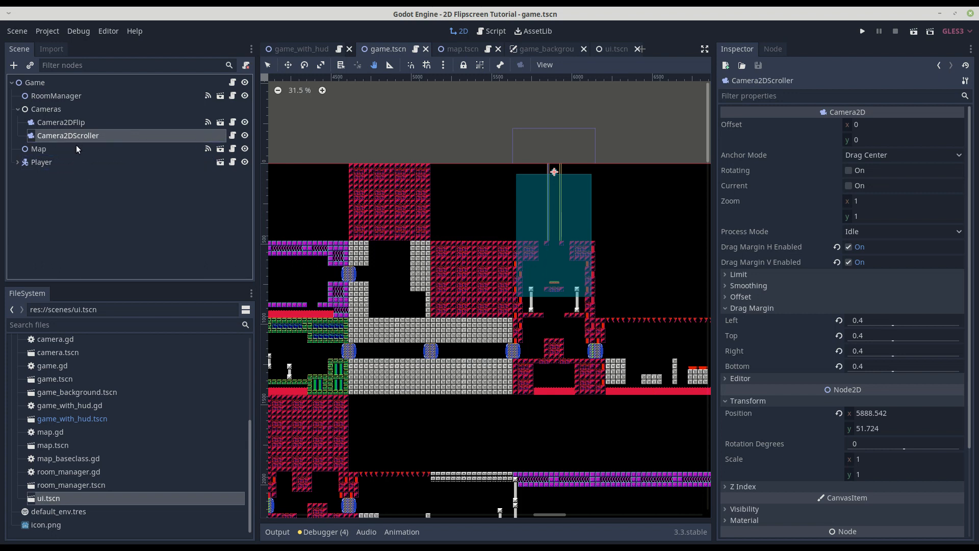
left_click(18, 162)
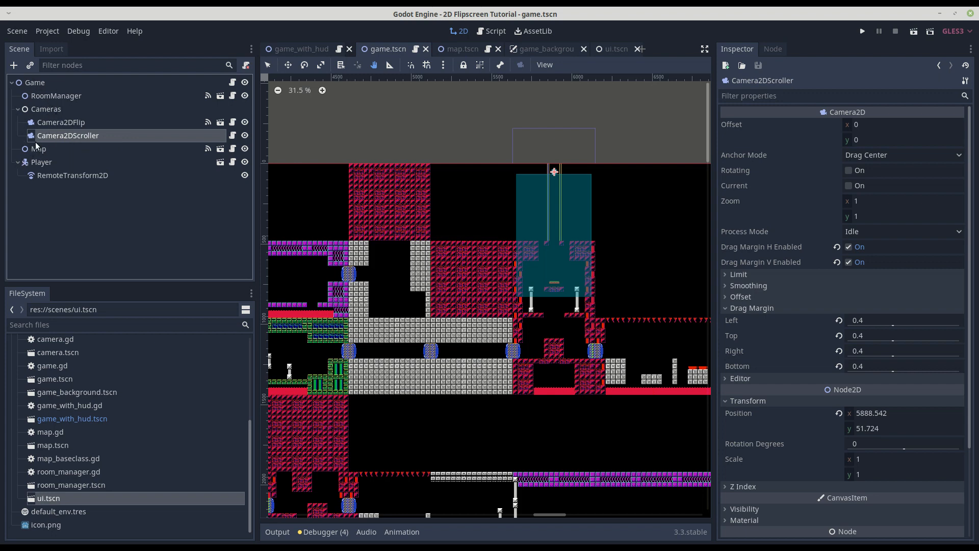
left_click(75, 178)
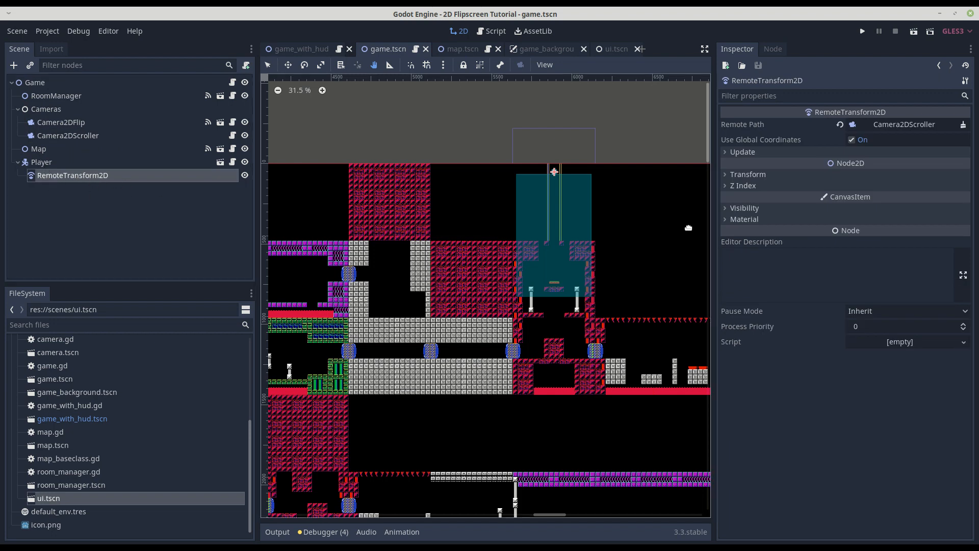
left_click_drag(714, 247, 671, 239)
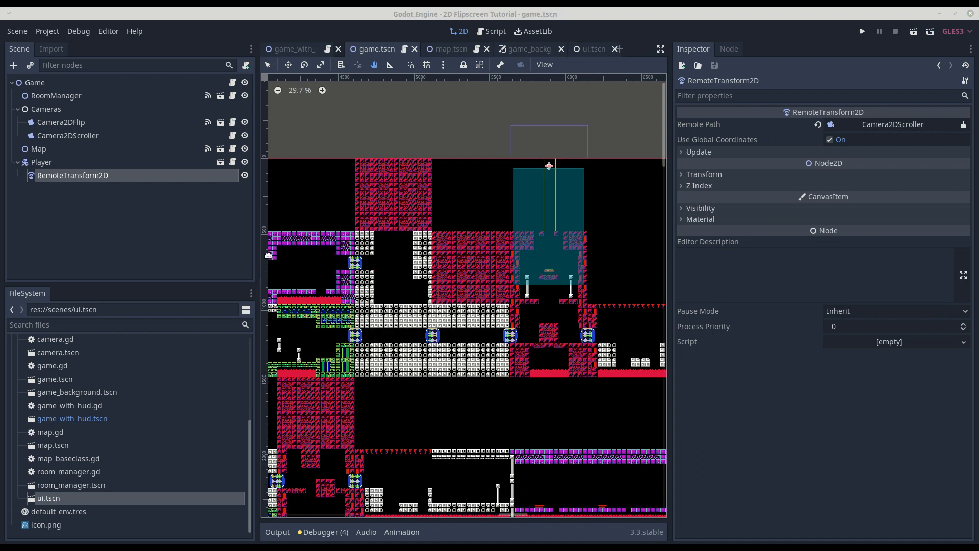
Switch to Firefox and look through the flipscreen-template README's map setup instructions on GitLab, and return to Godot.
left_click(500, 546)
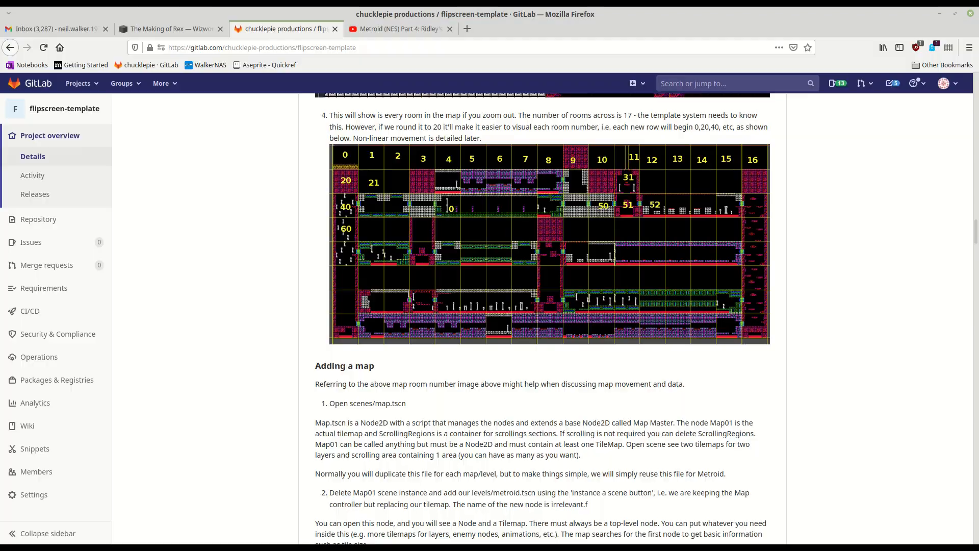
scroll(453, 417, "down", 5)
scroll(502, 401, "down", 5)
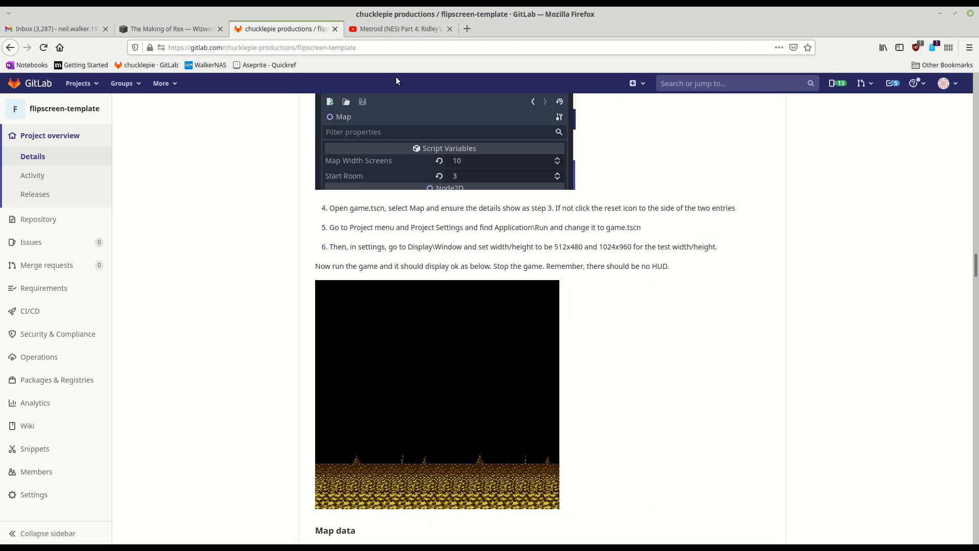
left_click(940, 13)
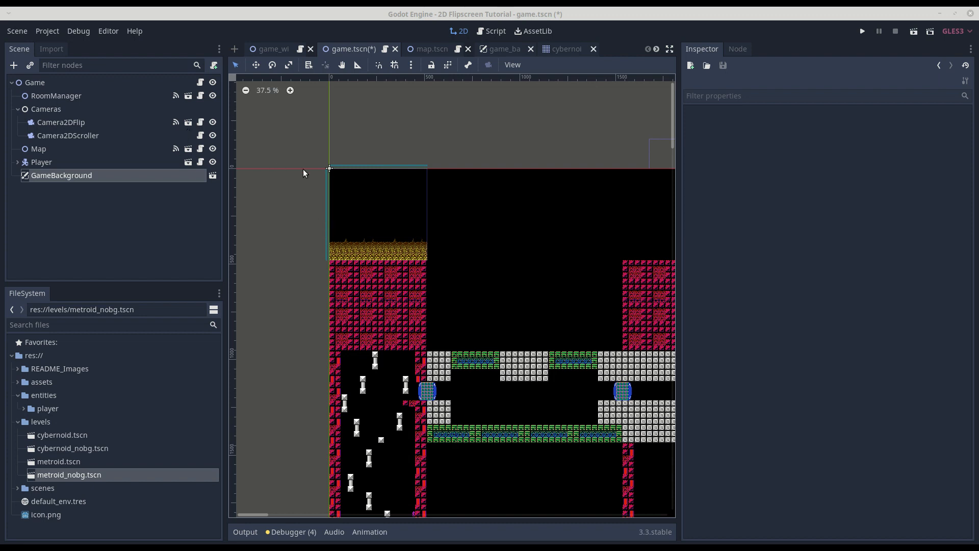
Open the Camera2DFlip node's own scene and look closely at its room blocker and navigation collision shapes.
left_click(189, 122)
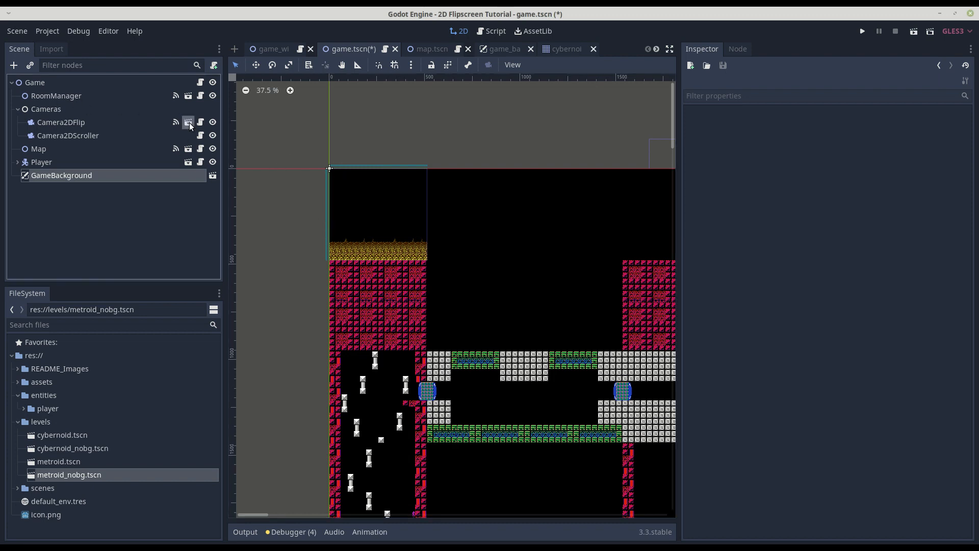
scroll(350, 258, "up", 8)
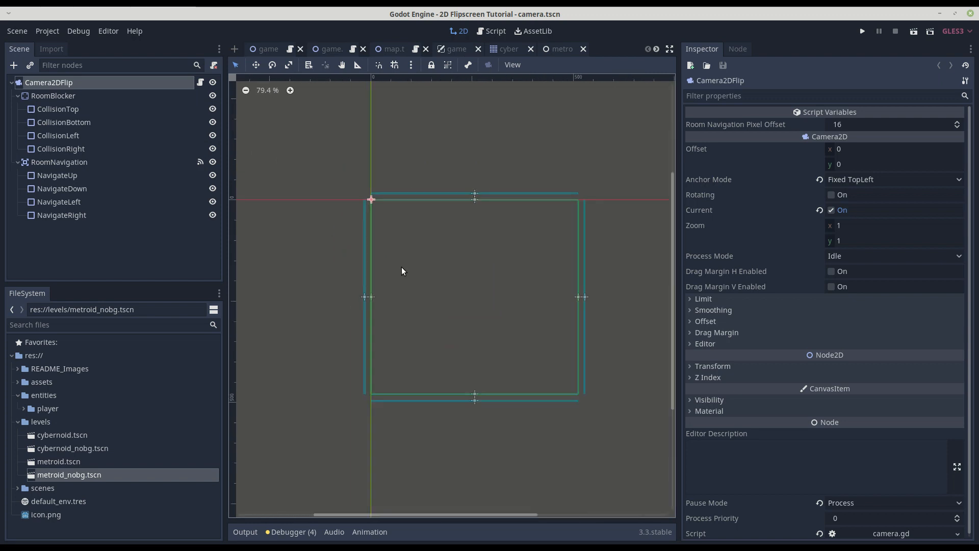